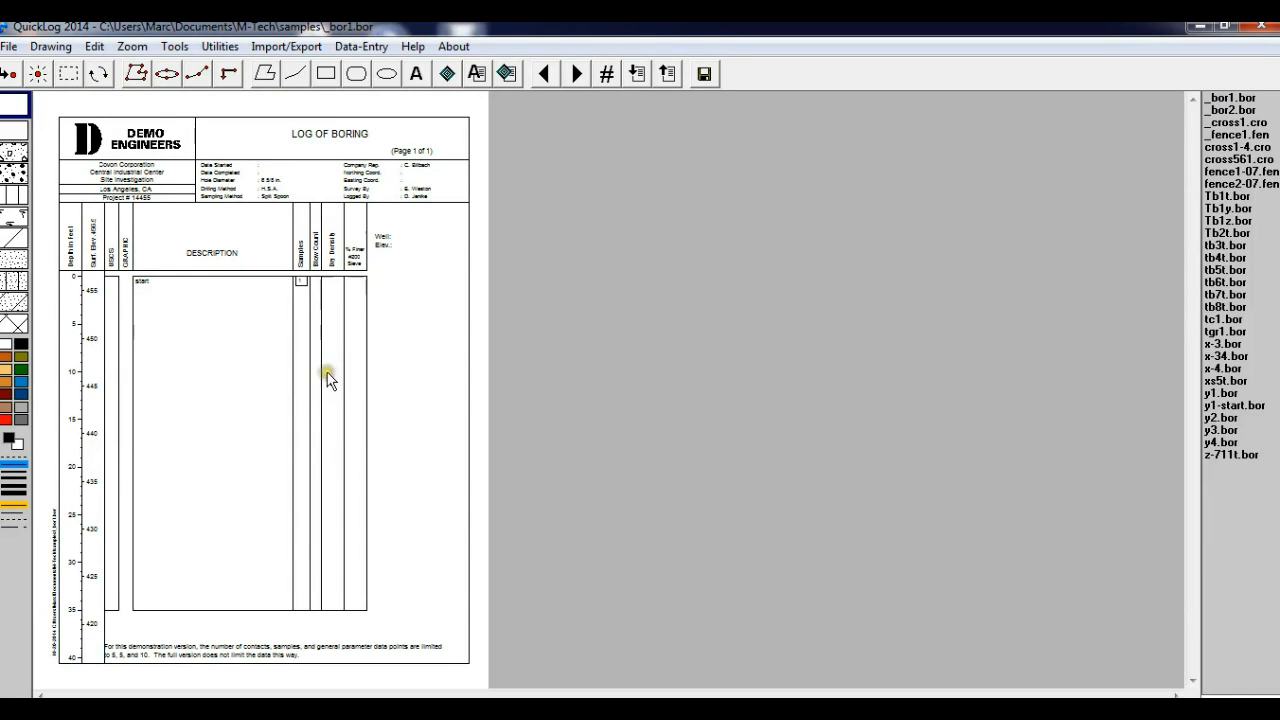
Step: Zoom the boring log to screen width and make Screen Width the default zoom after opening a file
left_click(132, 46)
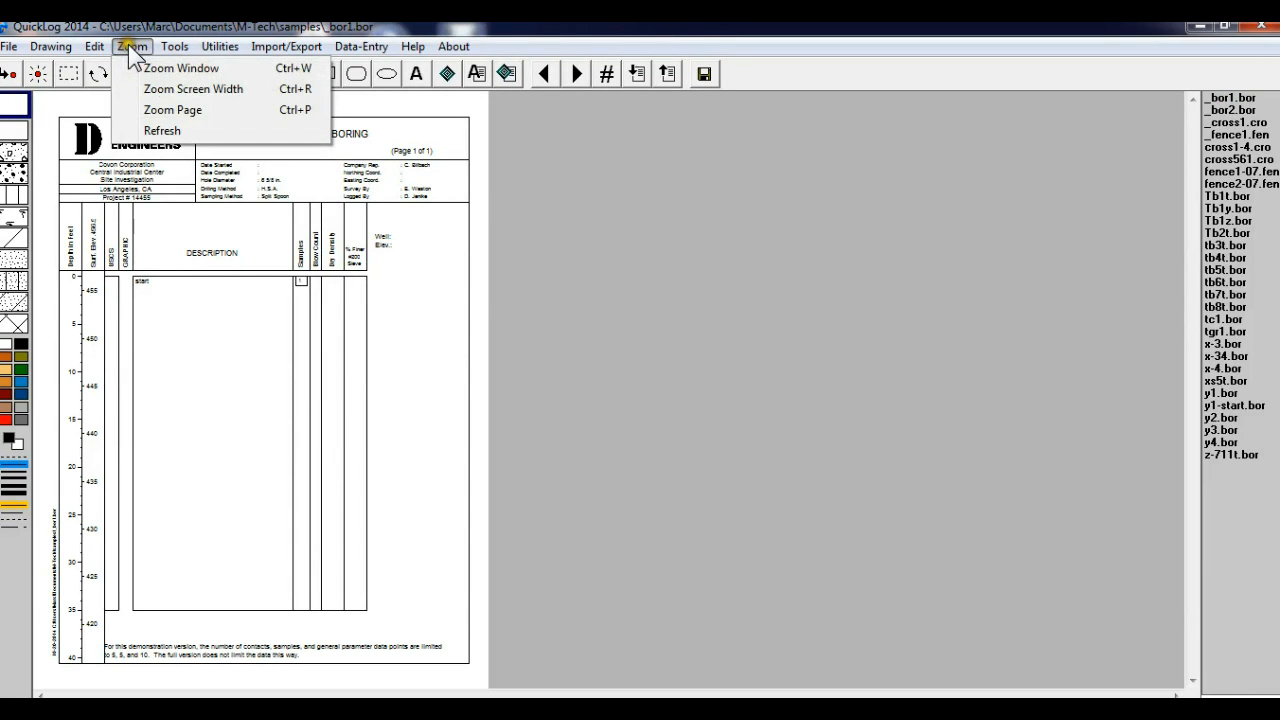
left_click(156, 87)
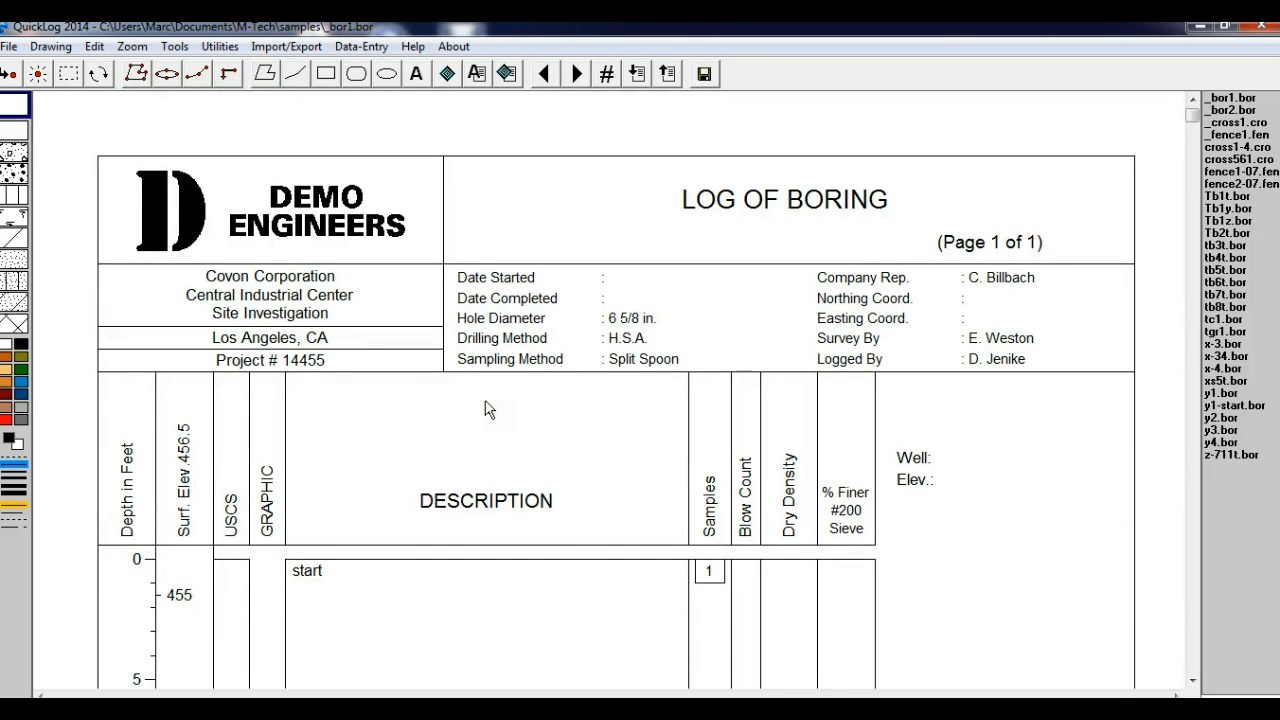
left_click(220, 46)
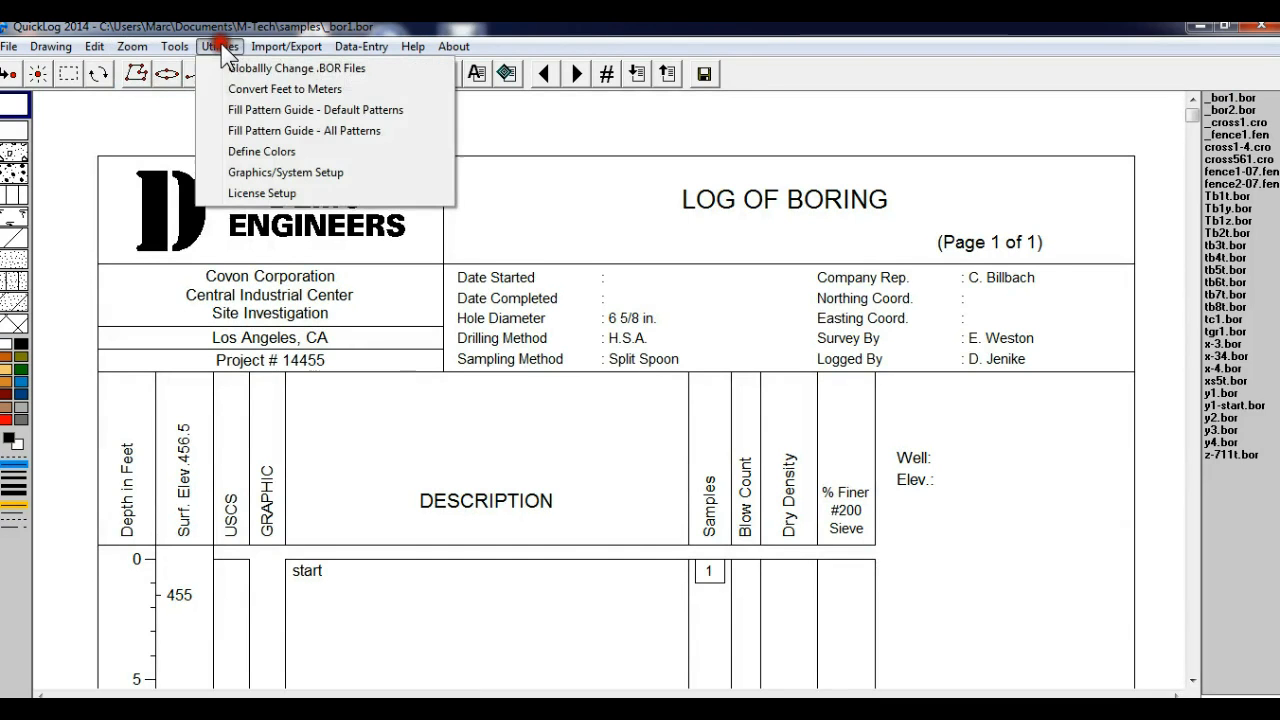
left_click(292, 172)
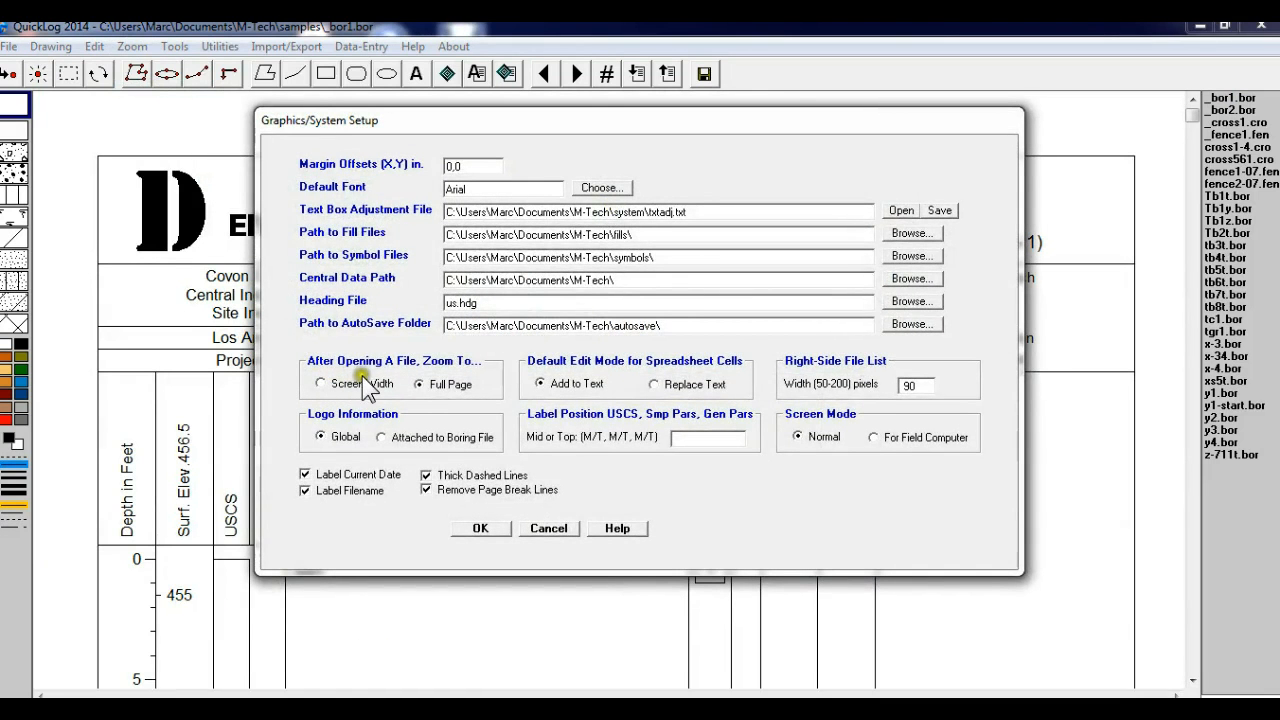
left_click(320, 383)
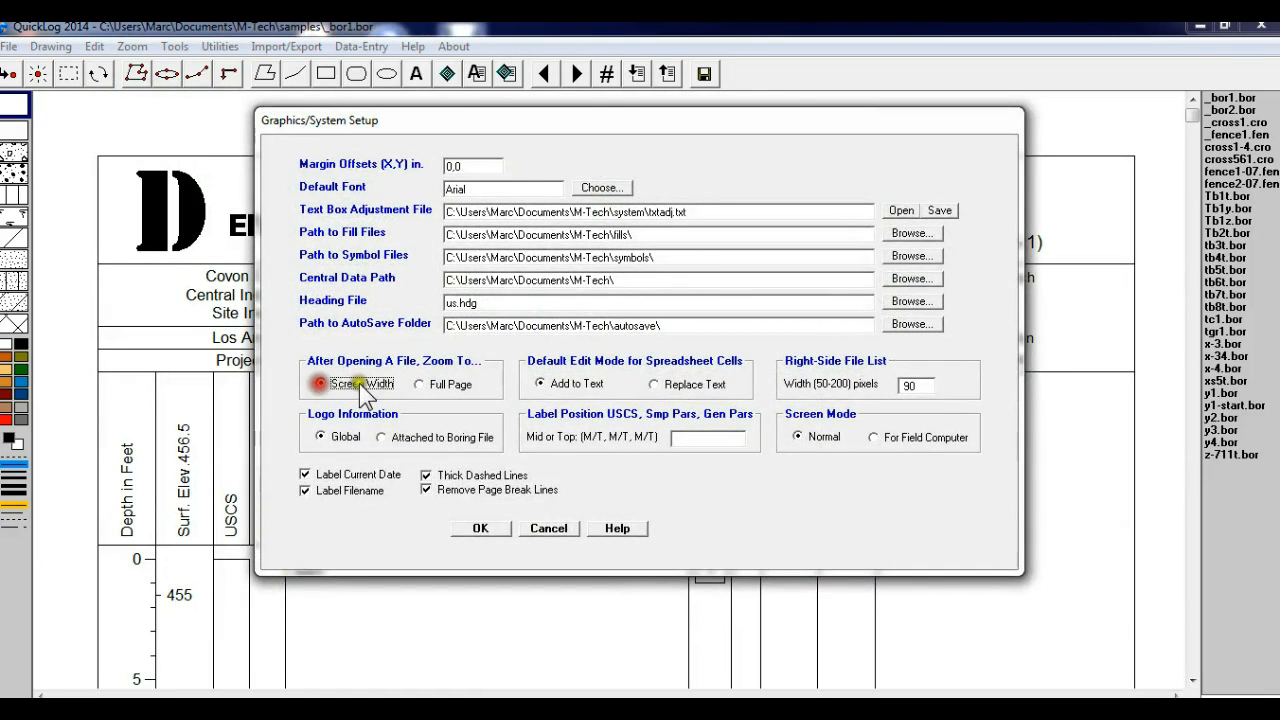
left_click(481, 528)
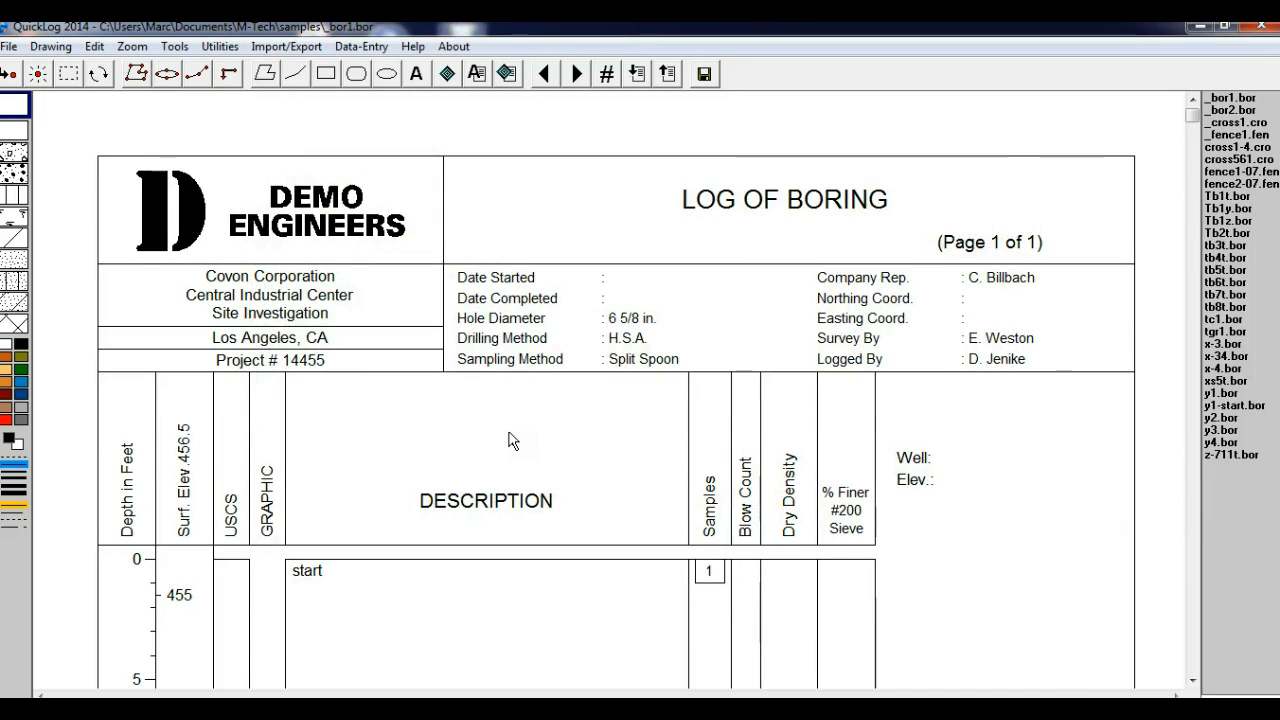
Step: Set the boring name to ZW1 in the log's title block
double_click(833, 212)
left_click(560, 175)
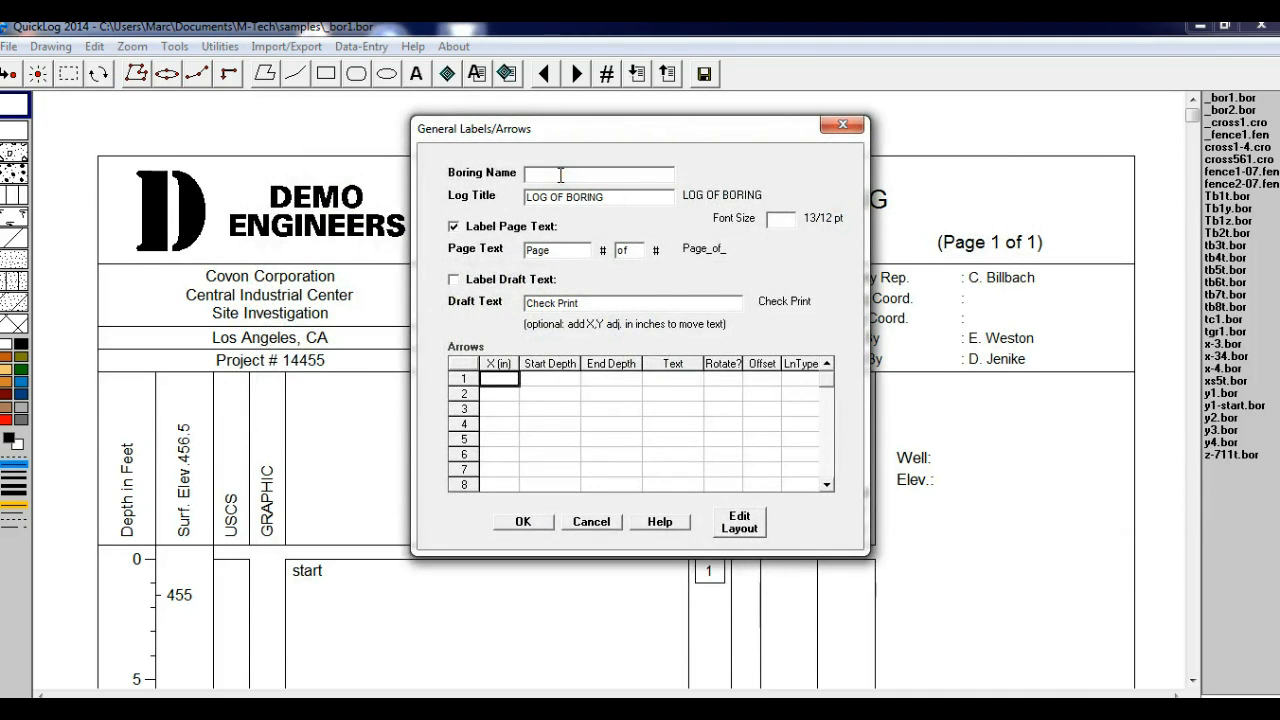
type("ZW1")
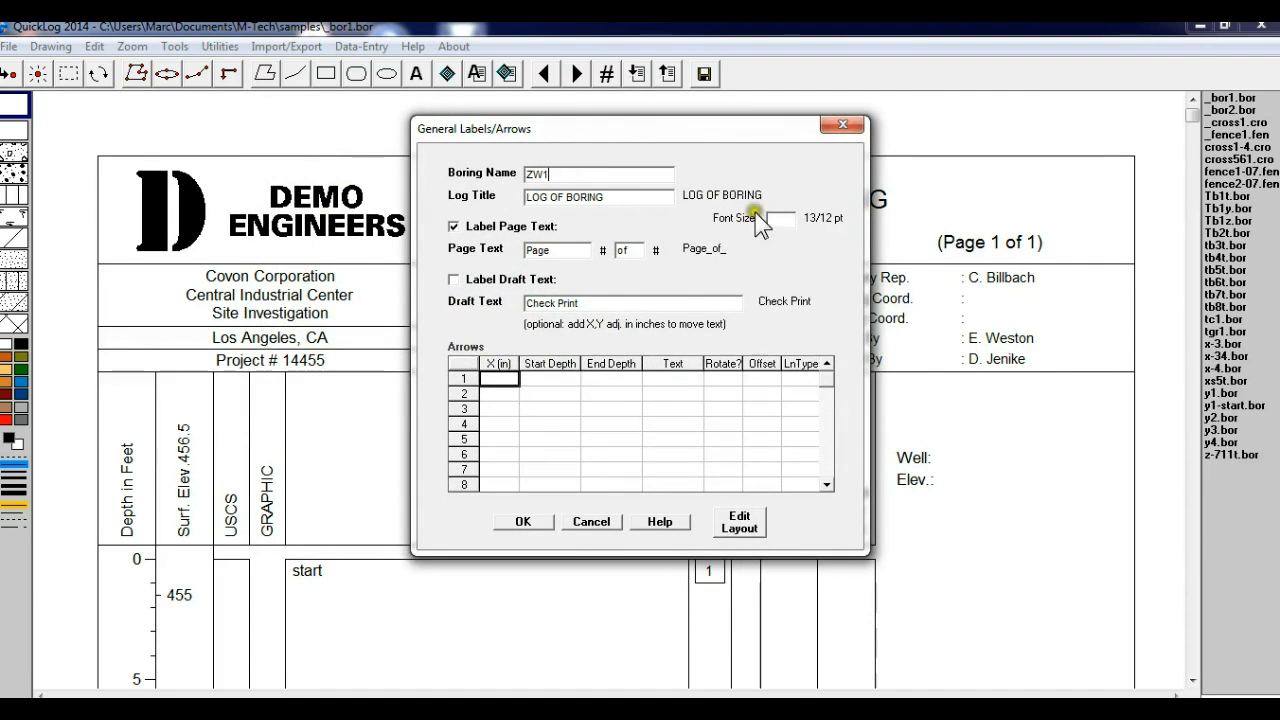
left_click(522, 520)
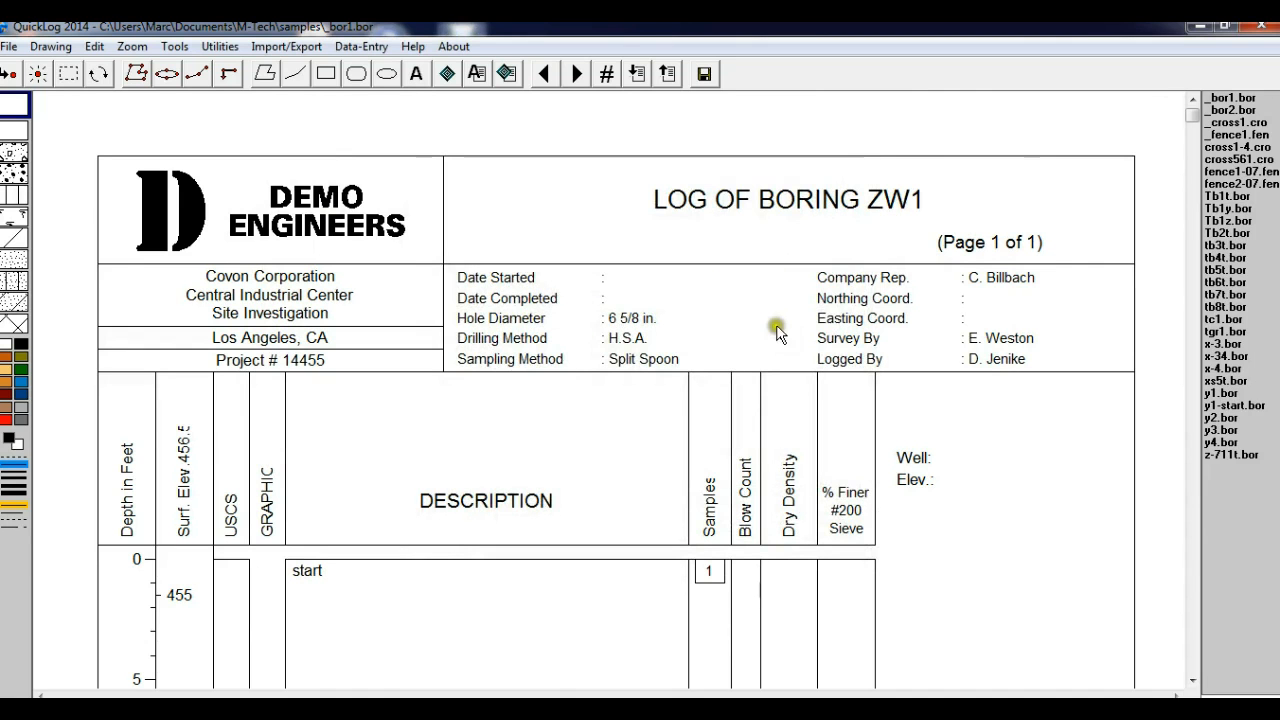
Step: Fill in the boring information with start date 9/1/14, northing coordinate 400000 and easting coordinate 8000
double_click(511, 288)
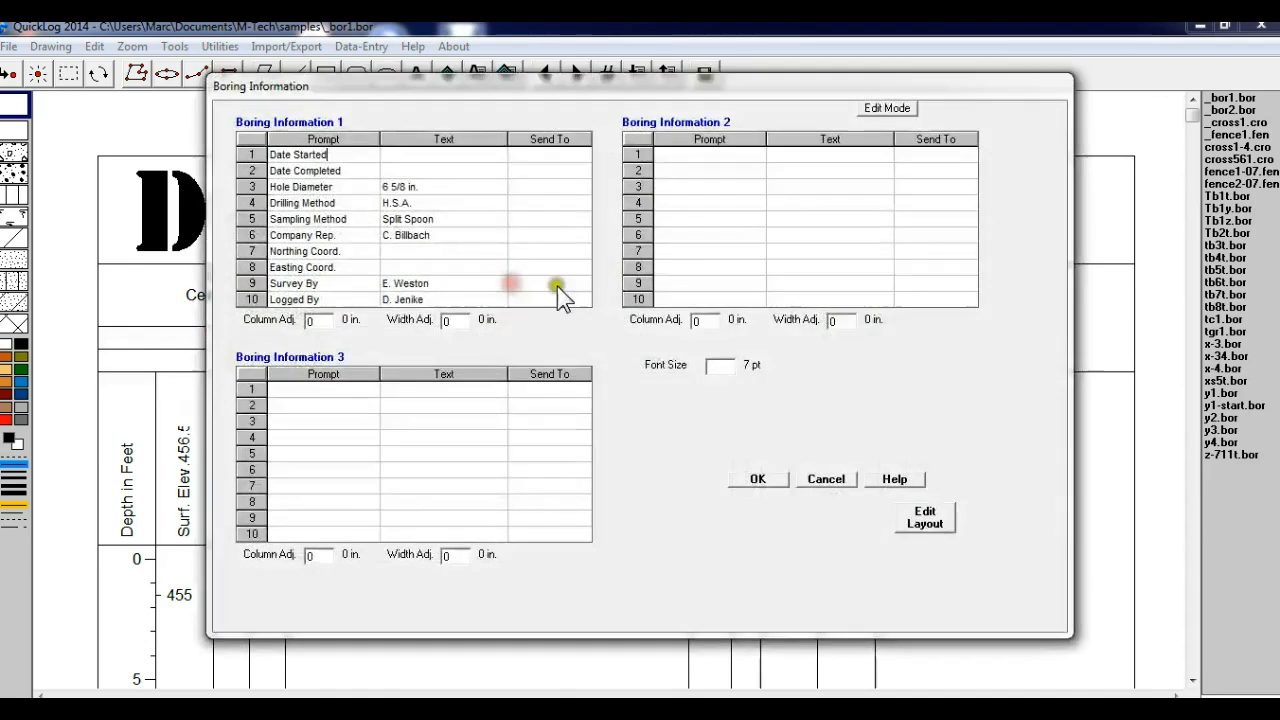
type("9")
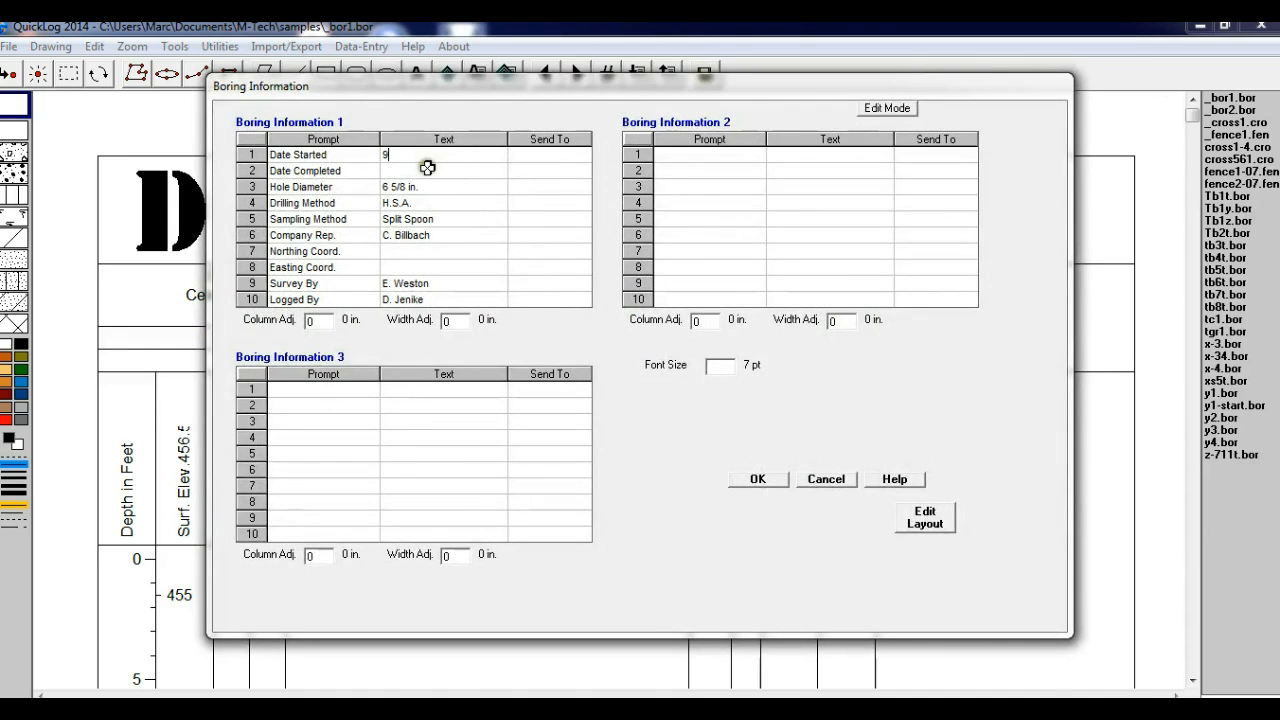
type("/1/14")
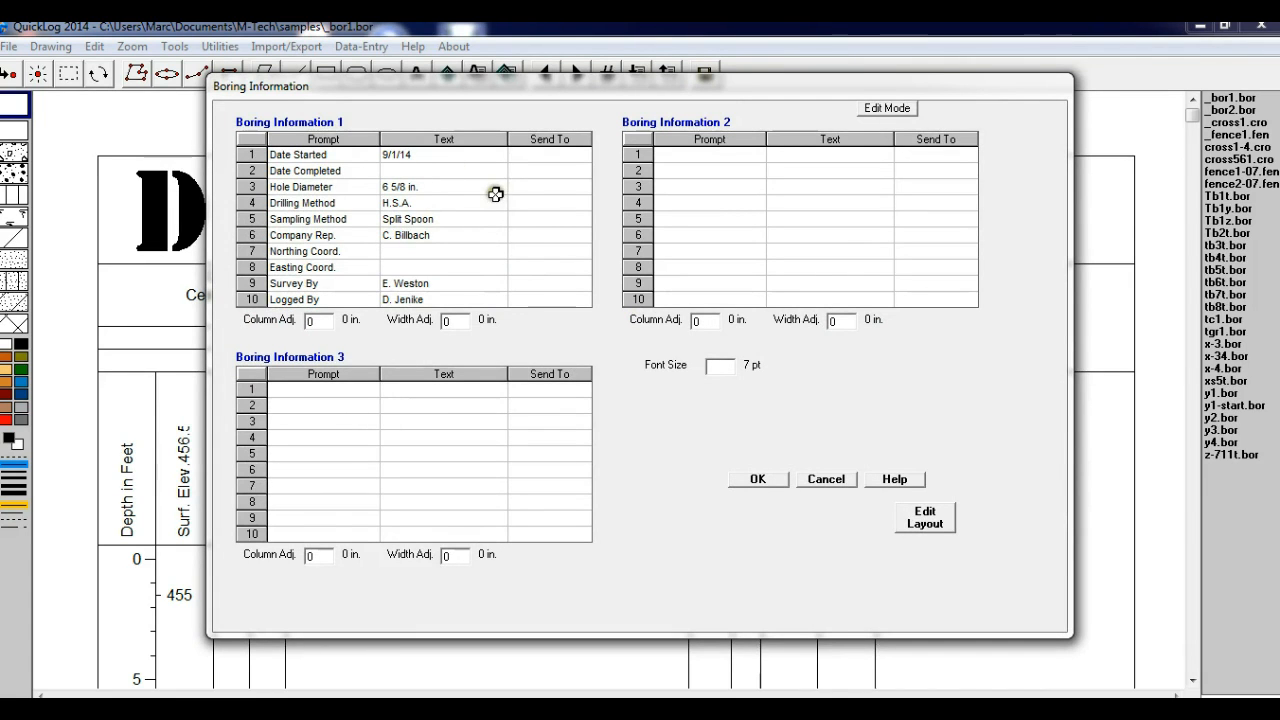
left_click(412, 252)
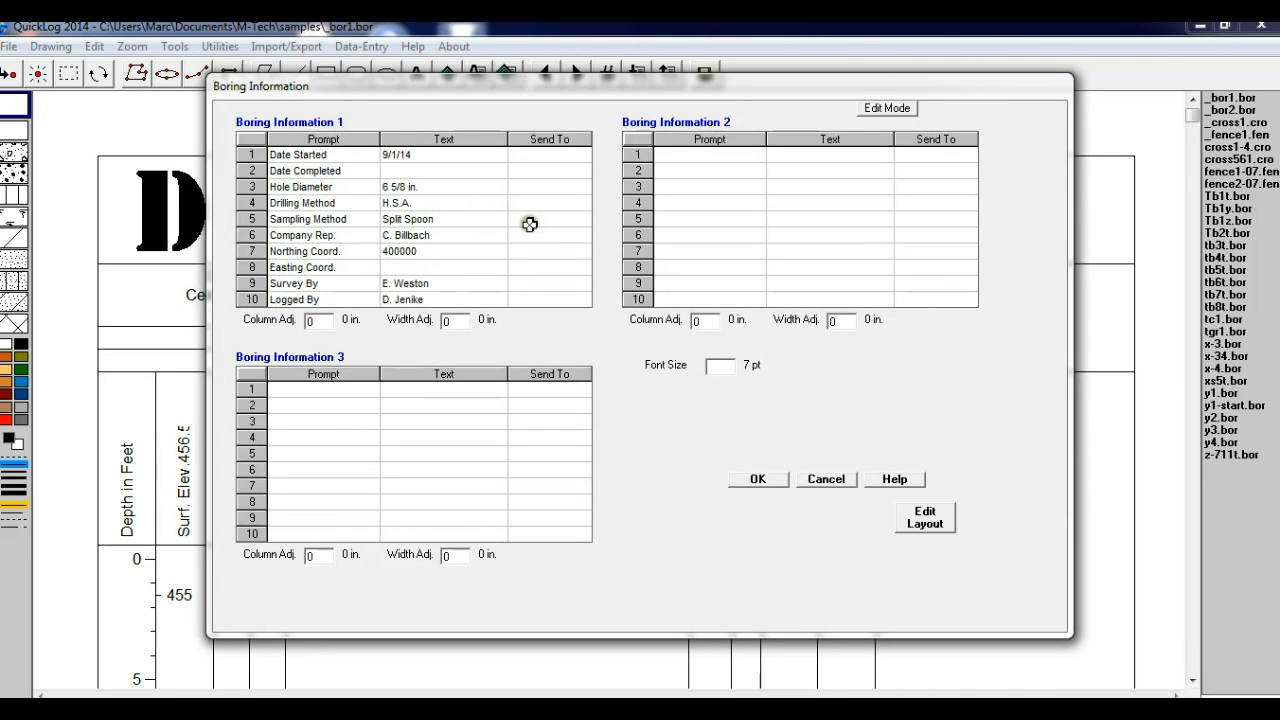
left_click(423, 268)
left_click(752, 479)
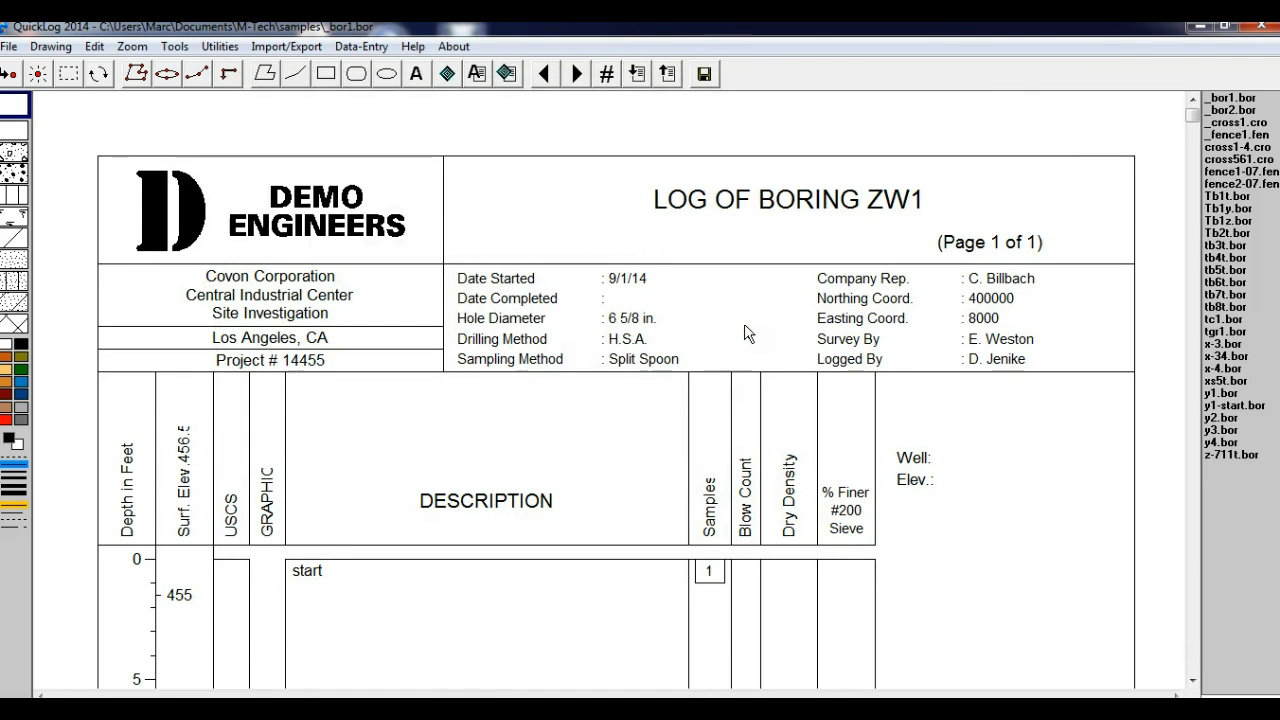
Step: Assign the SC fill pattern and fill color 5YR 6/12 to the lithology layer at depth 0
double_click(309, 572)
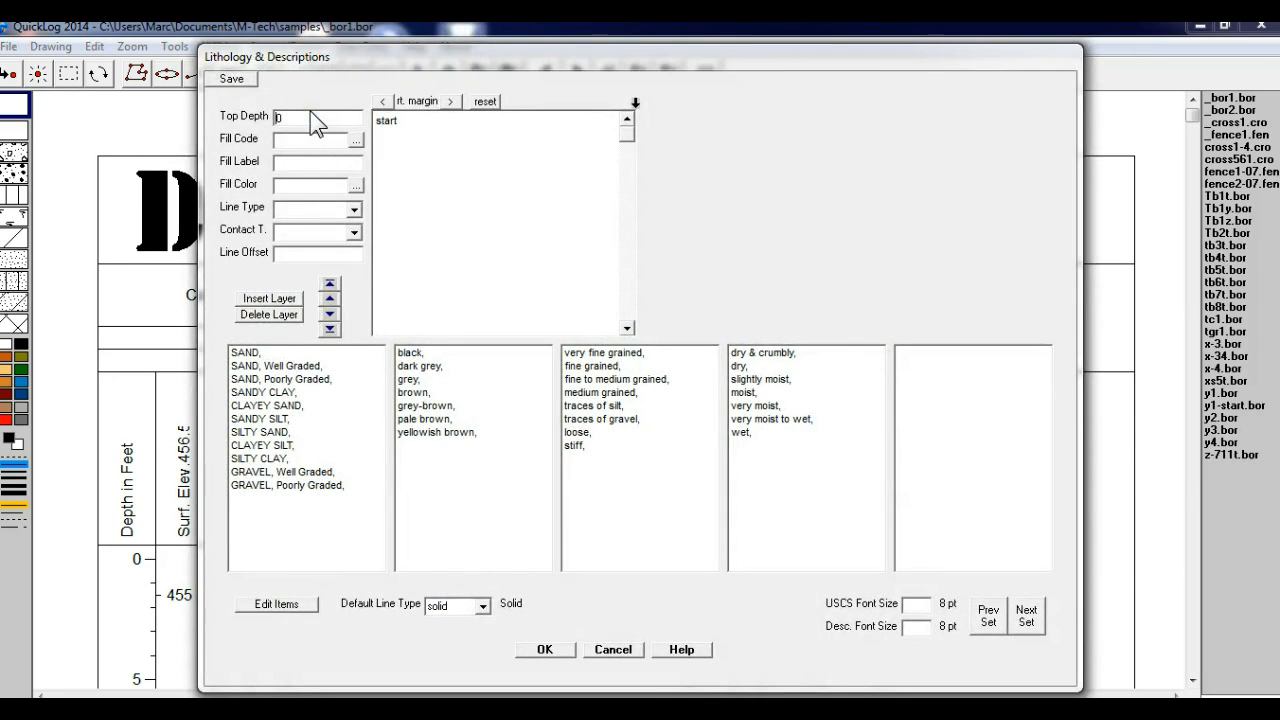
left_click(352, 142)
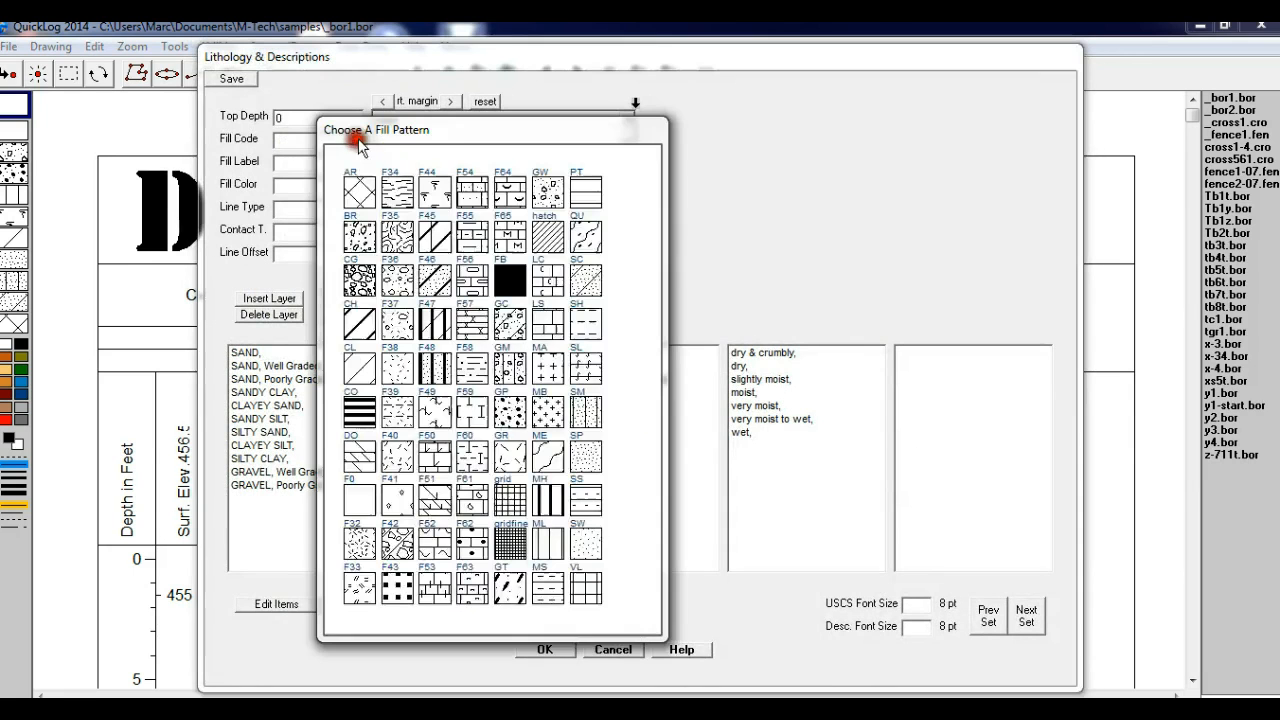
left_click(586, 280)
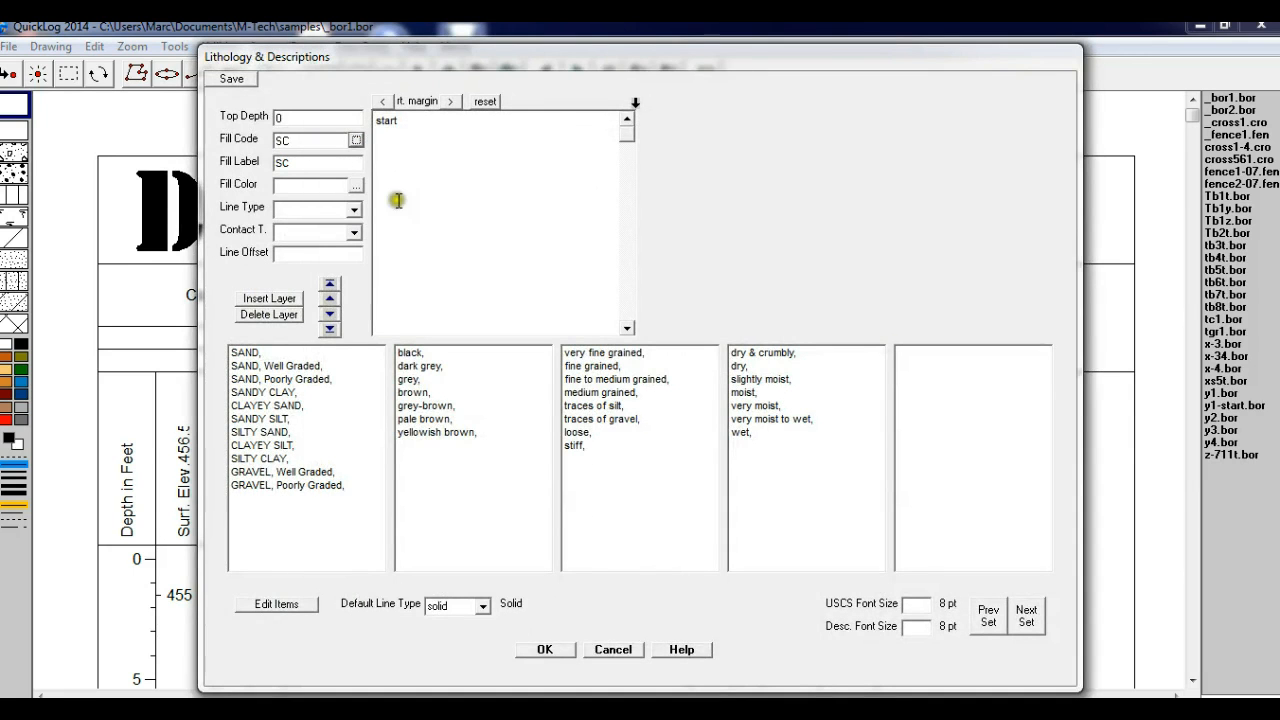
left_click(356, 186)
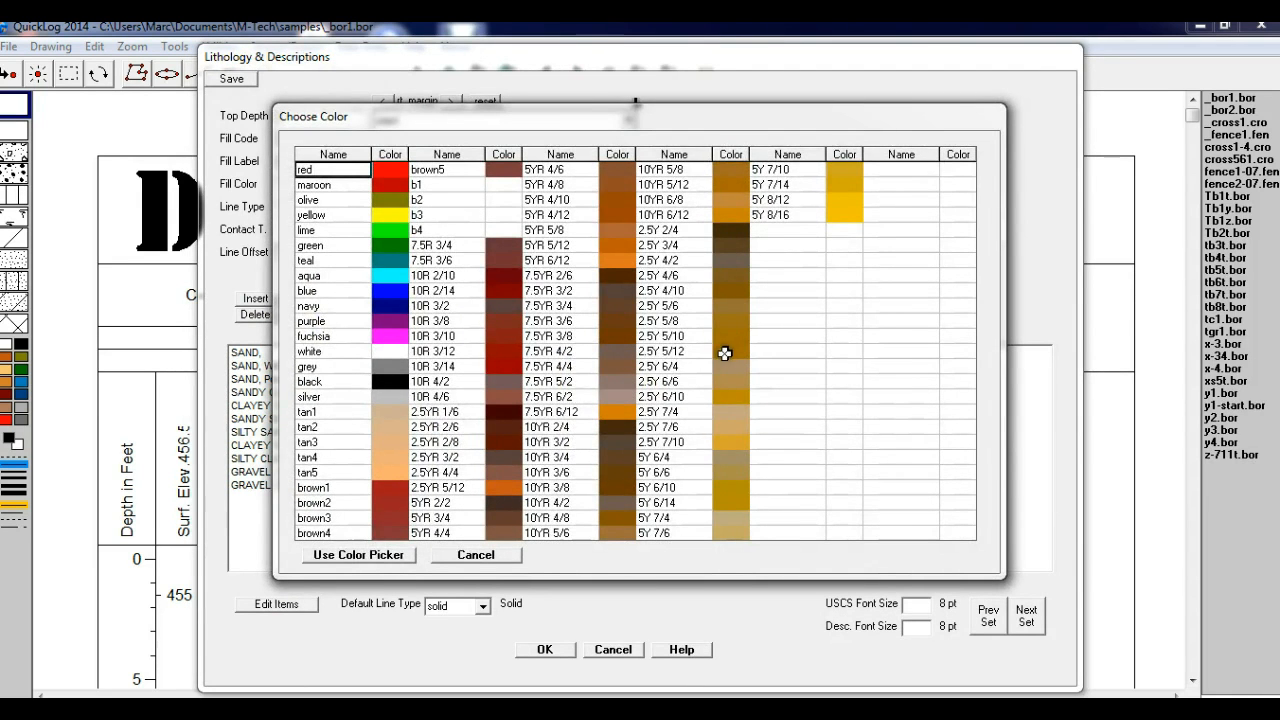
left_click(616, 262)
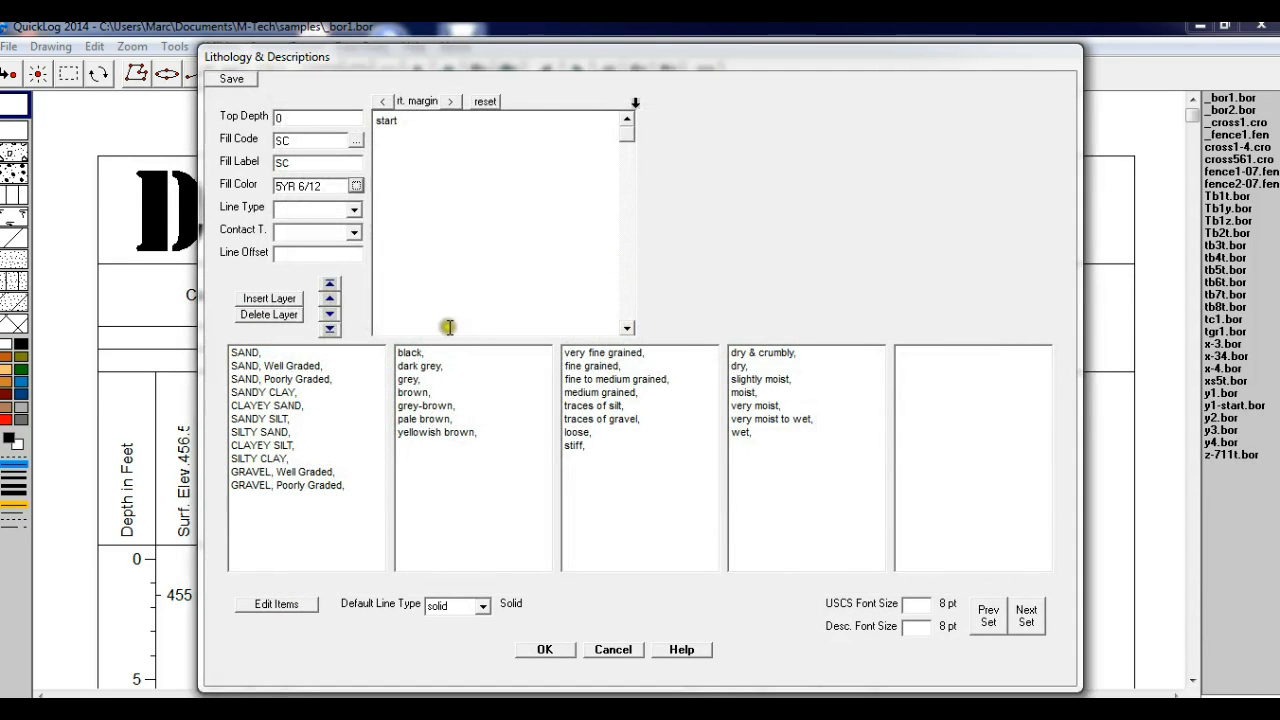
Step: Replace the layer's description with "SANDY CLAY, grey-brown, medium grained,dry." and add "cobbles at 4 feet" below a -4 depth line
left_click(390, 121)
left_click_drag(392, 121, 345, 123)
key("Delete")
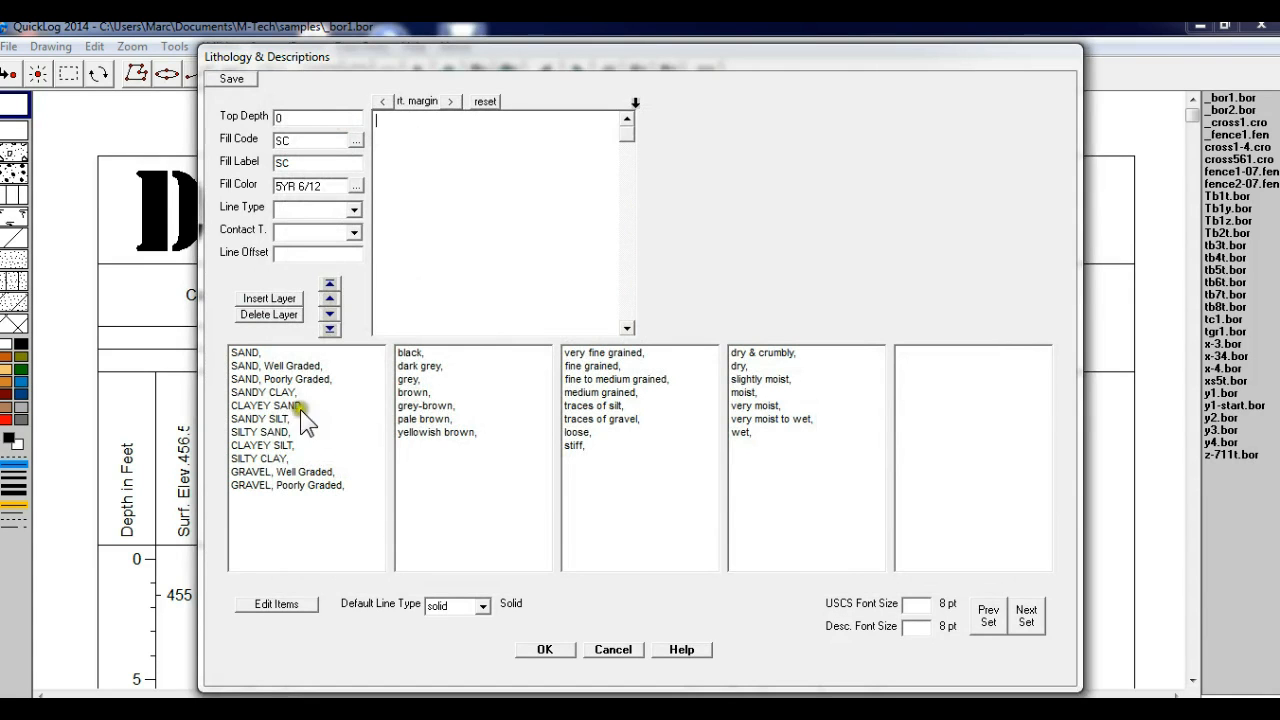
left_click(262, 392)
left_click(443, 405)
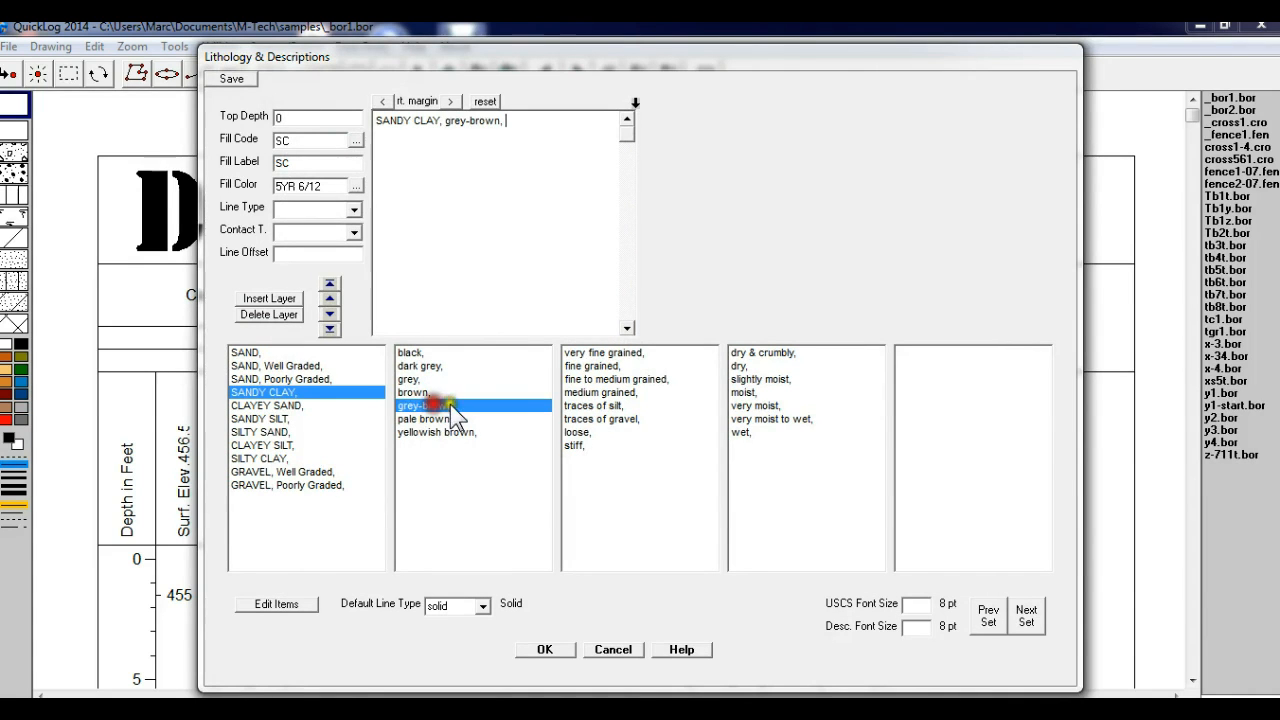
left_click(598, 392)
left_click(745, 366)
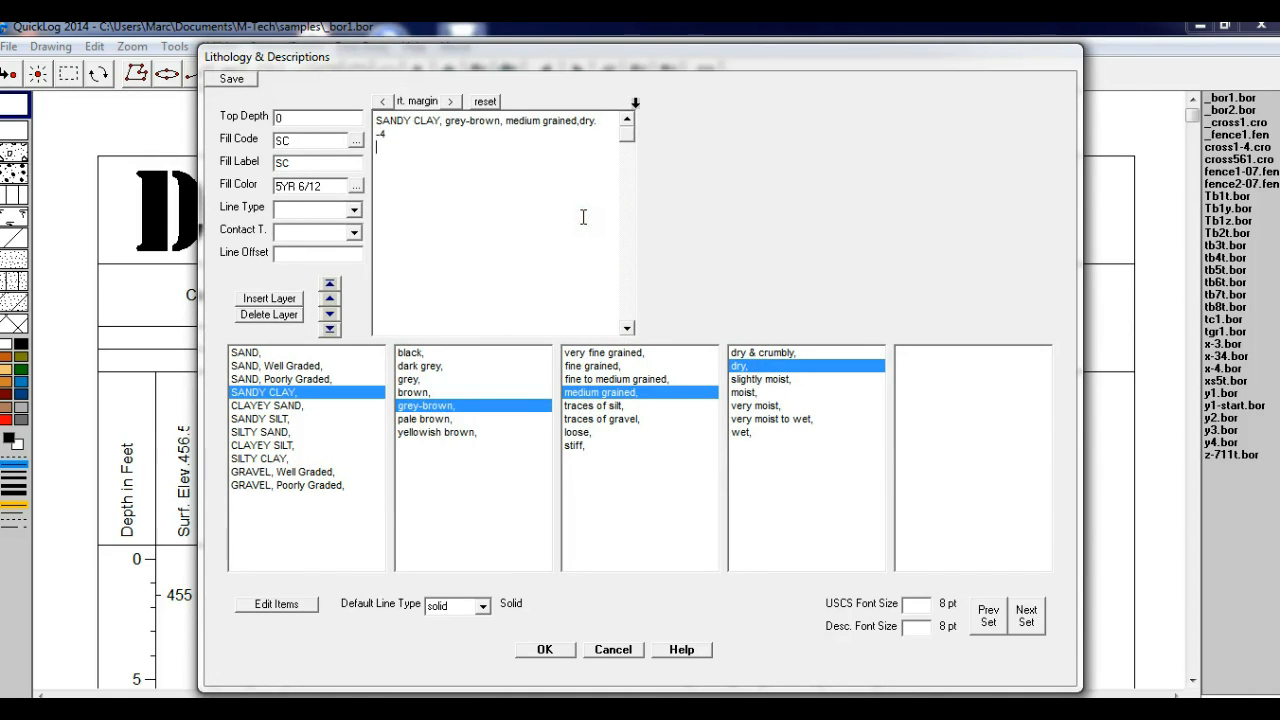
type("oo")
type("bbles at 4 feet")
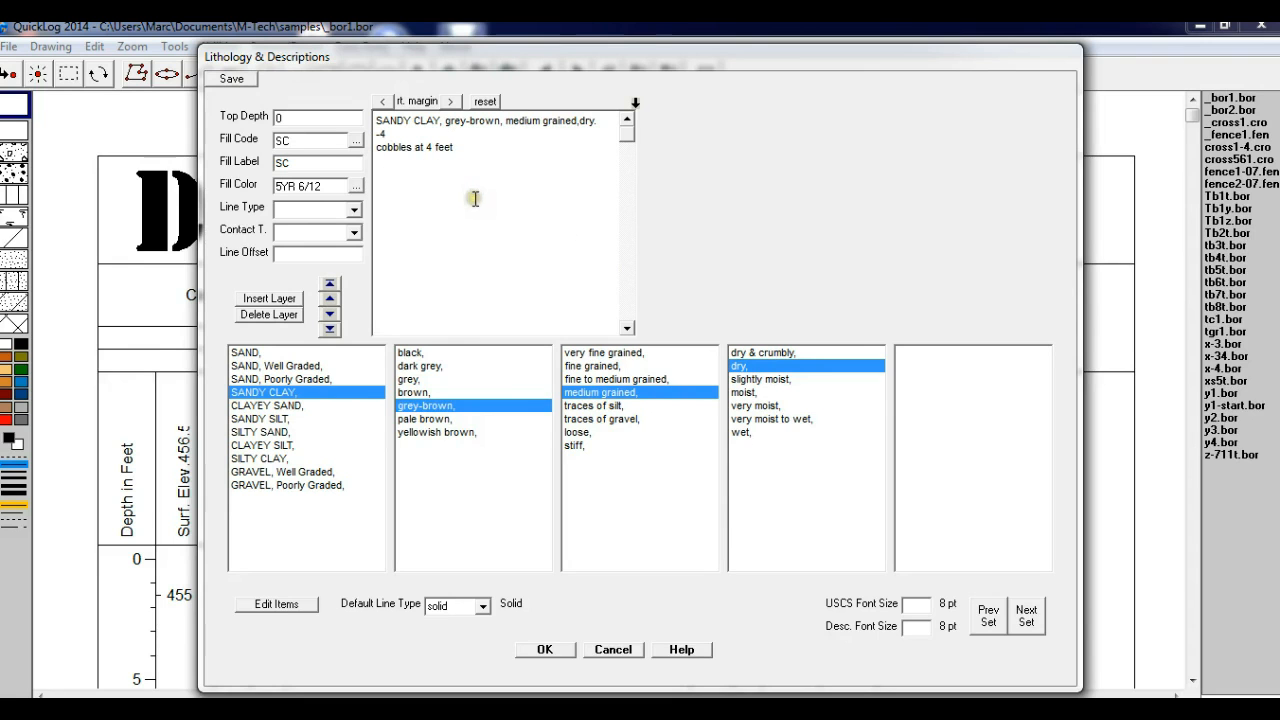
Step: Set the next lithology layer's top depth to 5 and apply the lithology data to the log
left_click(331, 314)
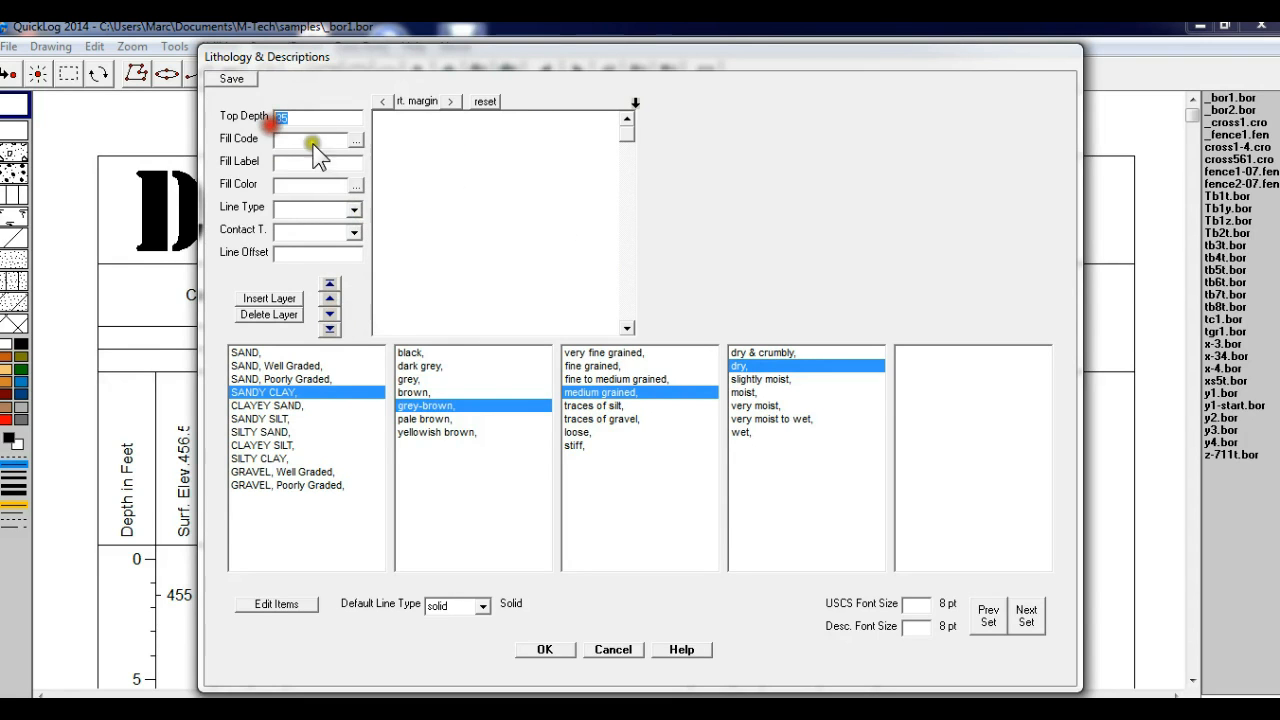
type("5")
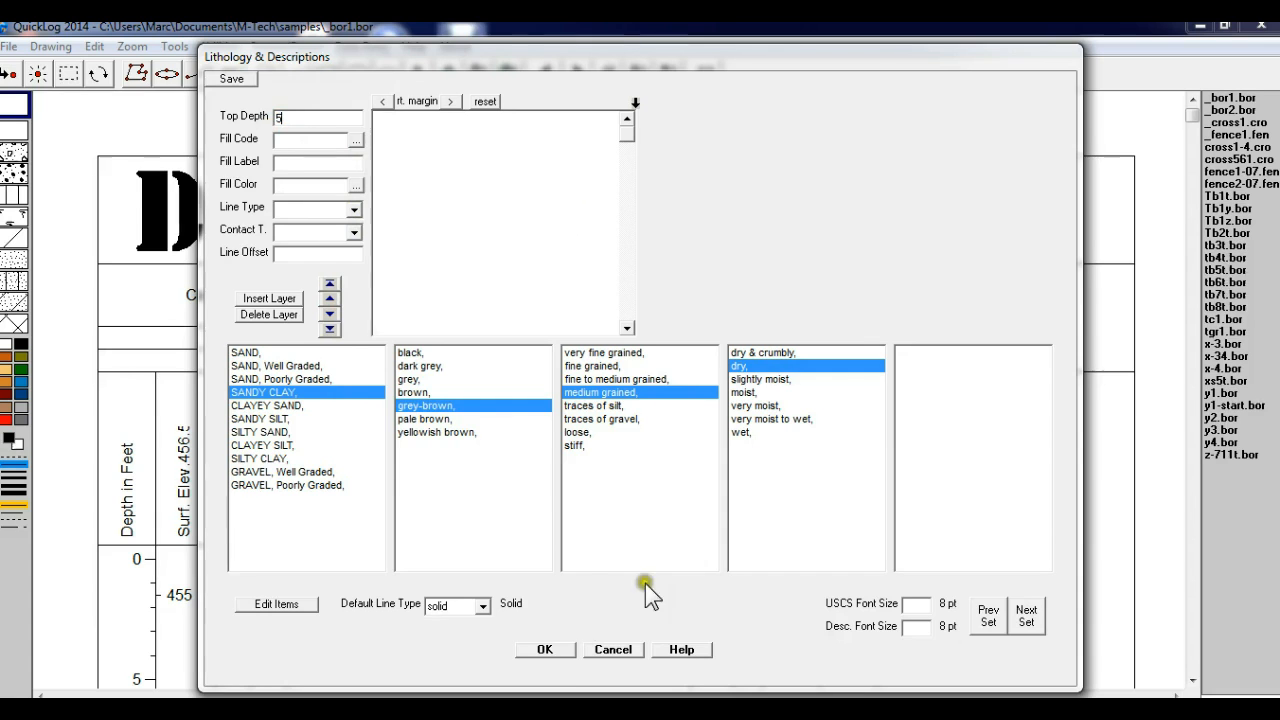
left_click(564, 649)
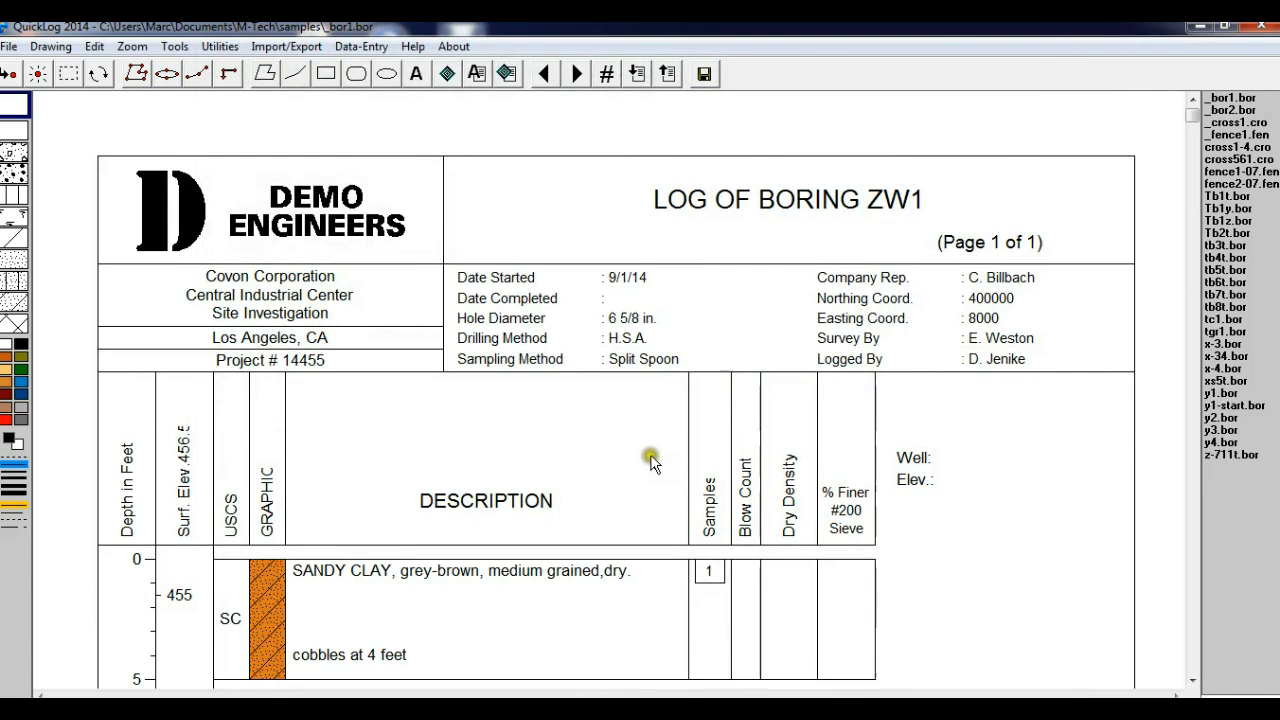
Step: Set the first soil sample's end depth to 2 and add a second sample from depth 2 to 4
left_click_drag(1193, 114, 1196, 256)
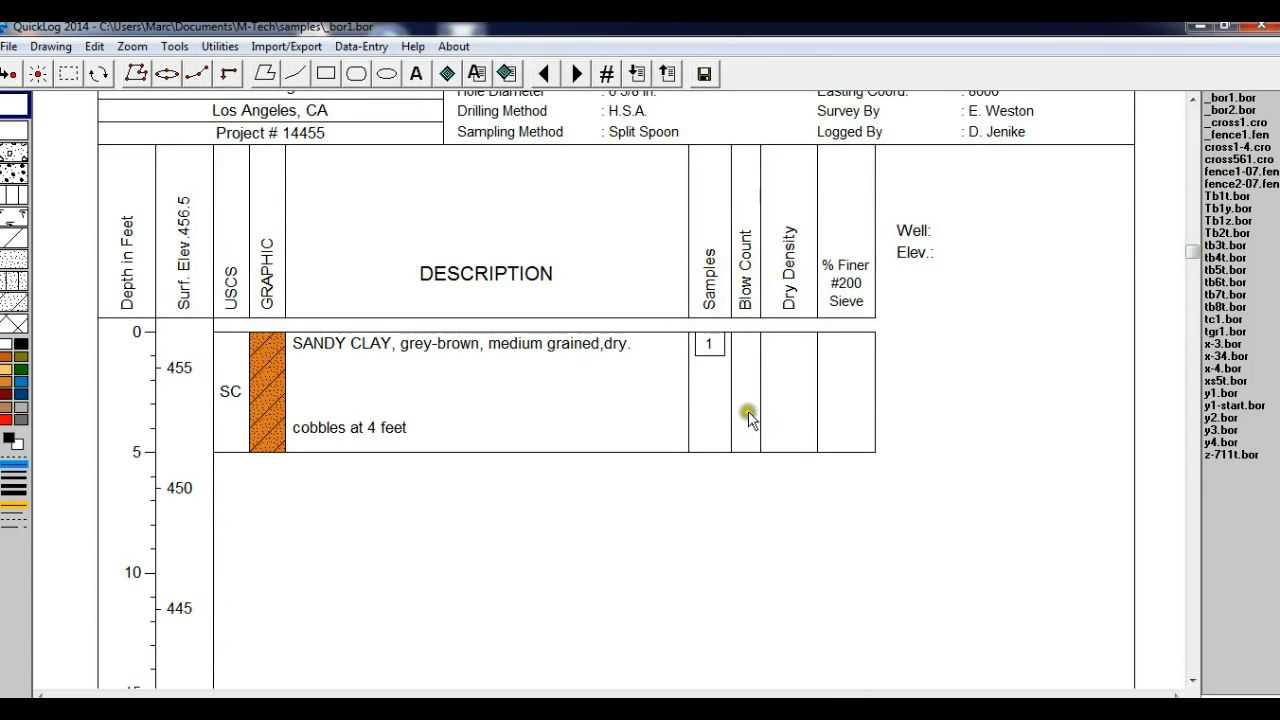
double_click(709, 345)
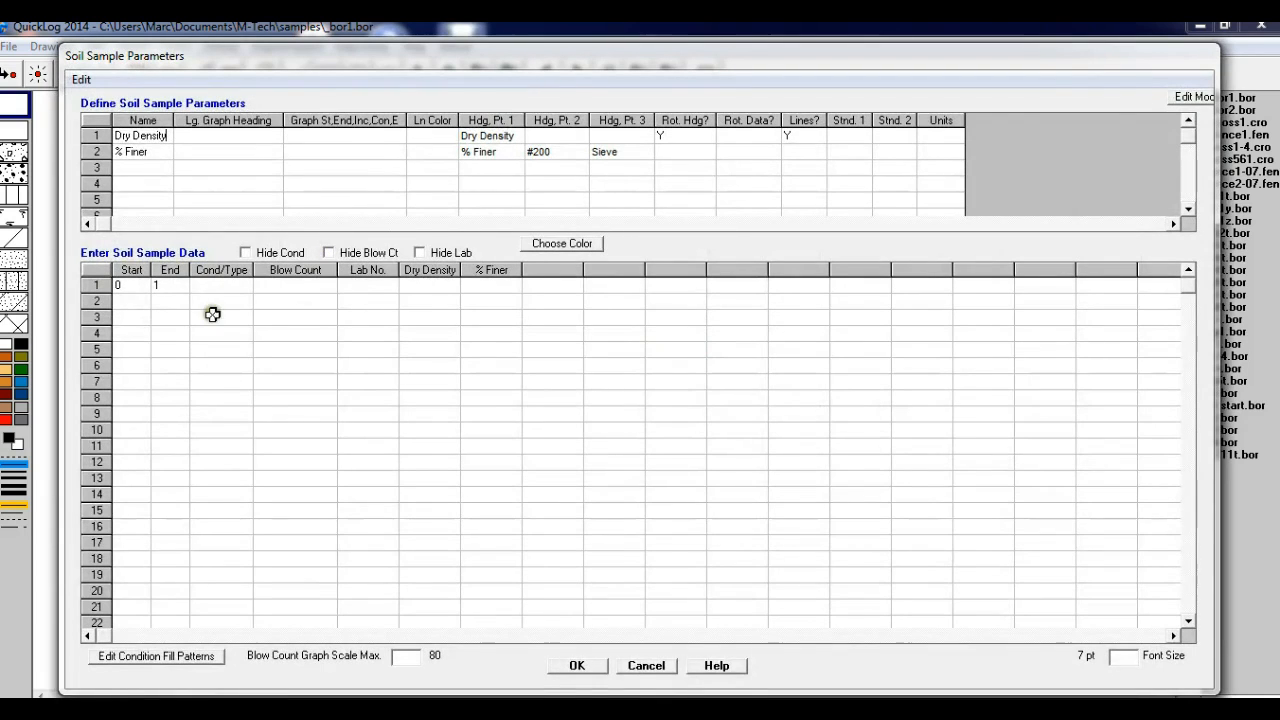
left_click(185, 287)
key("BackSpace")
left_click(125, 301)
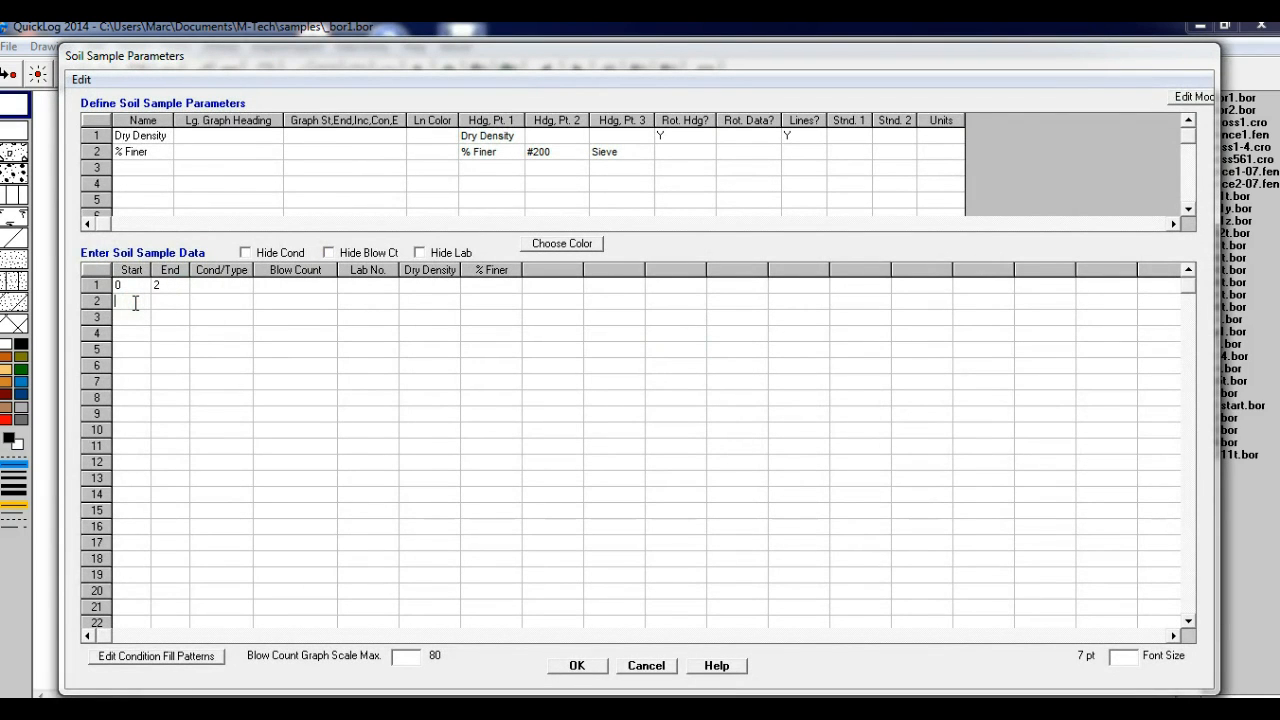
type("2")
left_click(166, 301)
type("44")
Step: Give the two samples blow counts 4,5 and 3, 6, 7, 8, dry densities 50 and 70, and % finer values 55 and 80
left_click(274, 301)
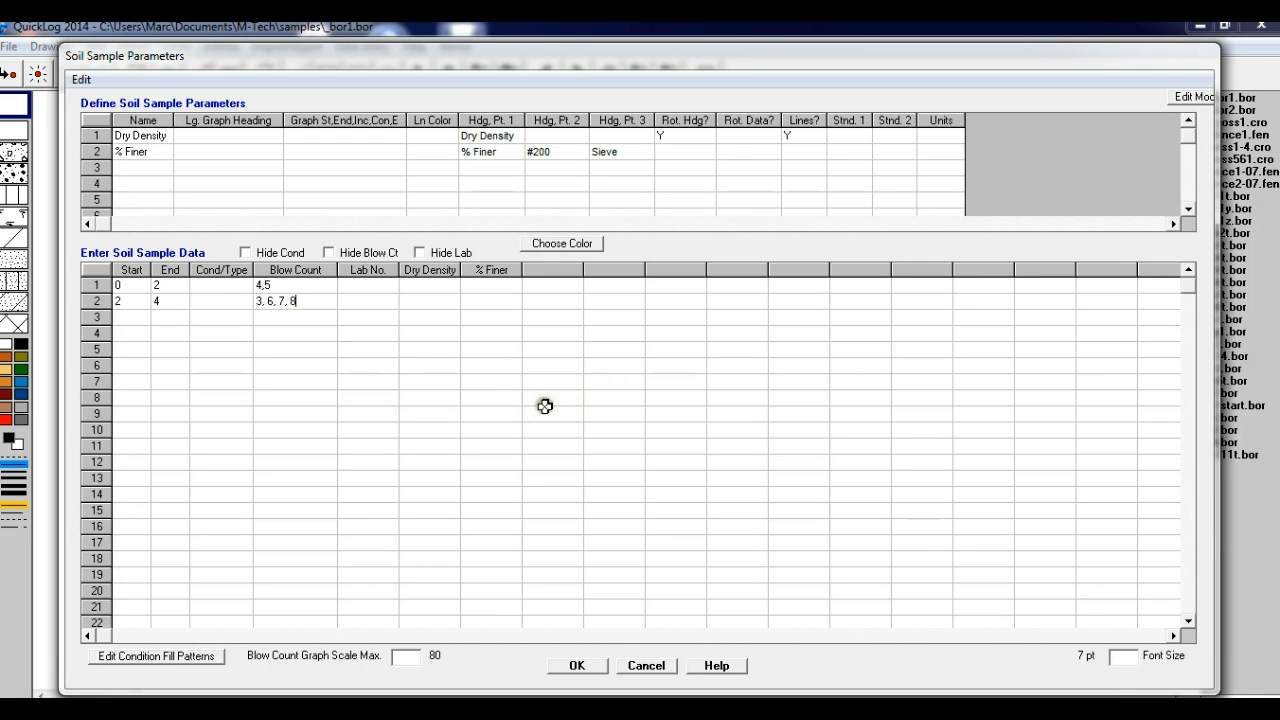
left_click(426, 288)
type("50")
left_click(440, 301)
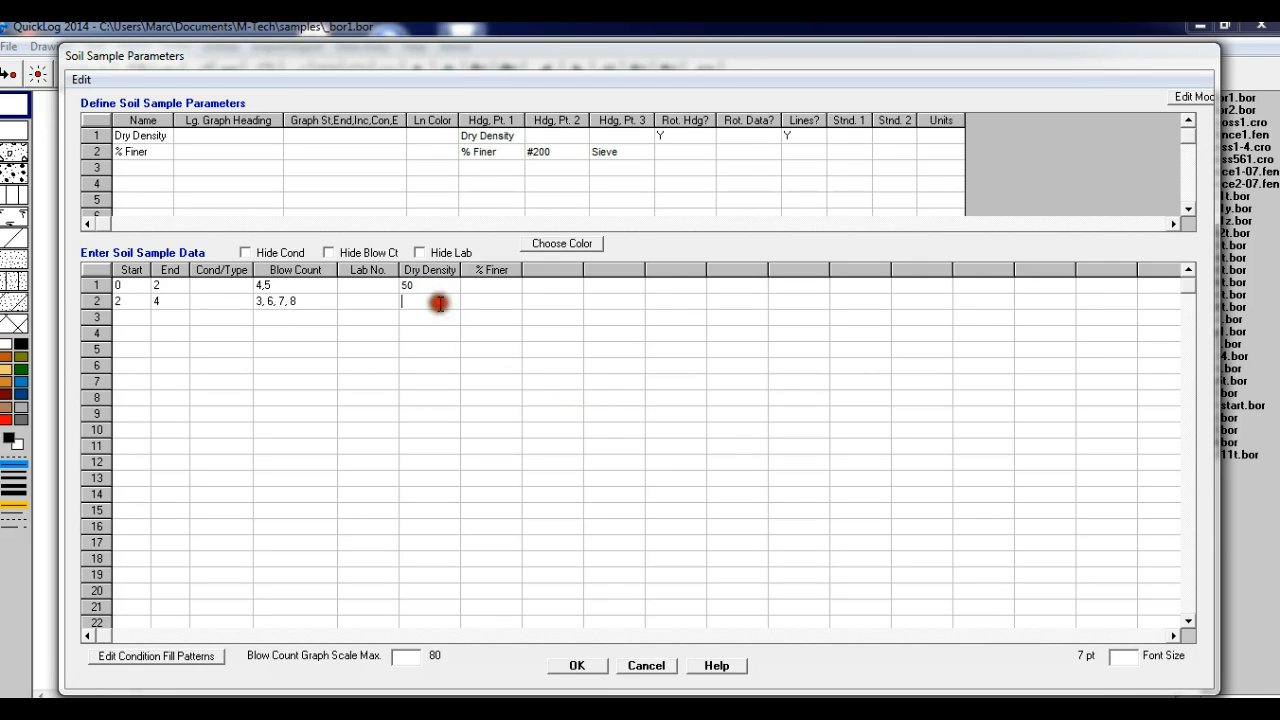
type("70")
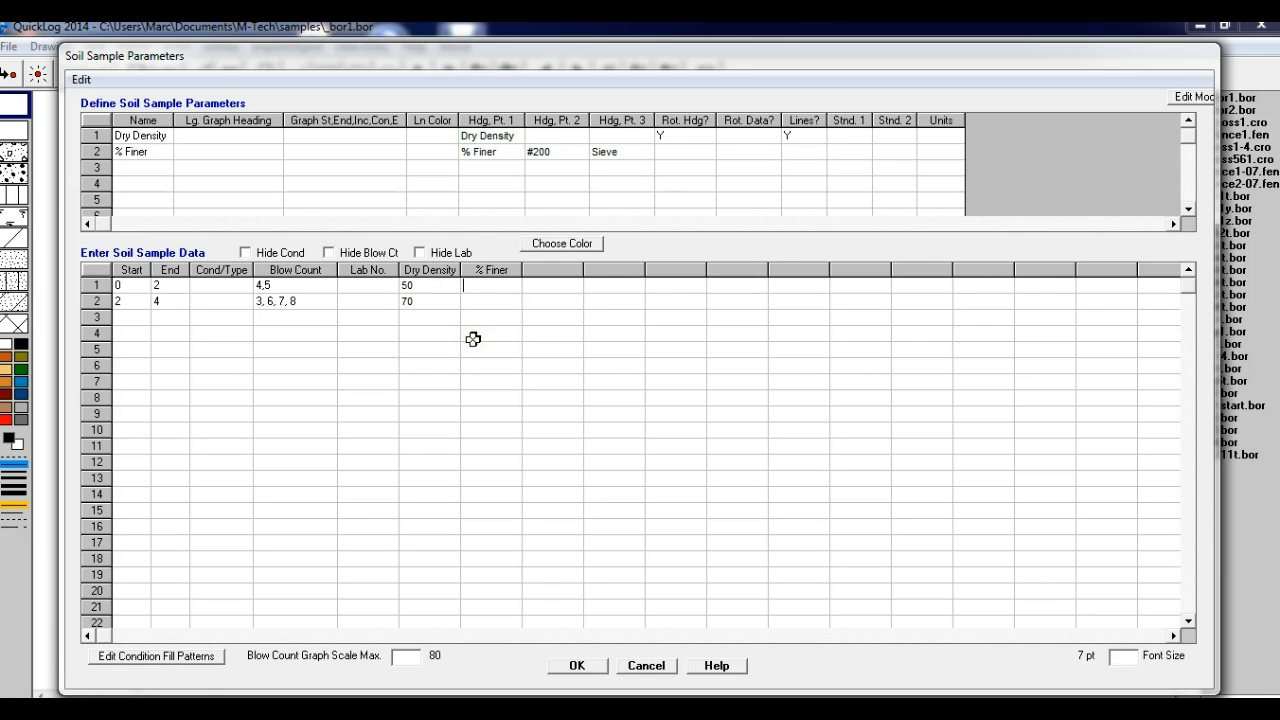
left_click(487, 301)
type("80")
left_click(594, 667)
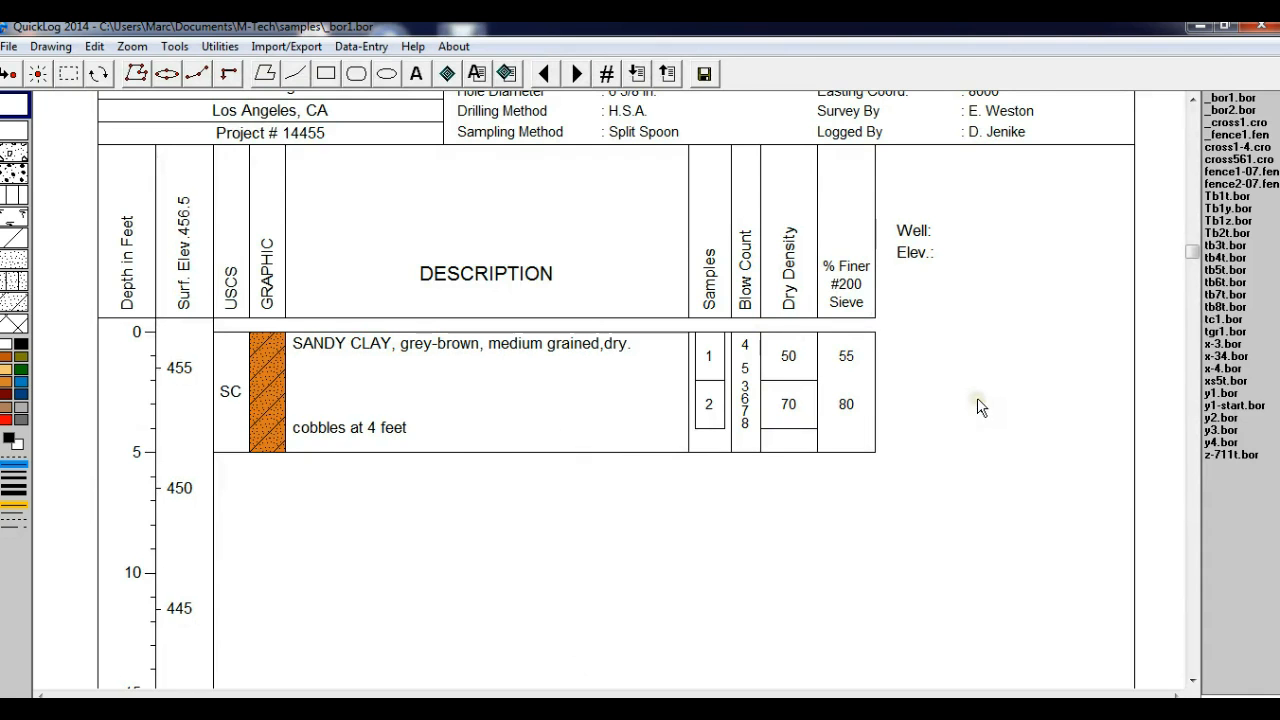
Step: Open the well diagram data, name the well MW1 and set its TOC elevation to 405.6
double_click(930, 250)
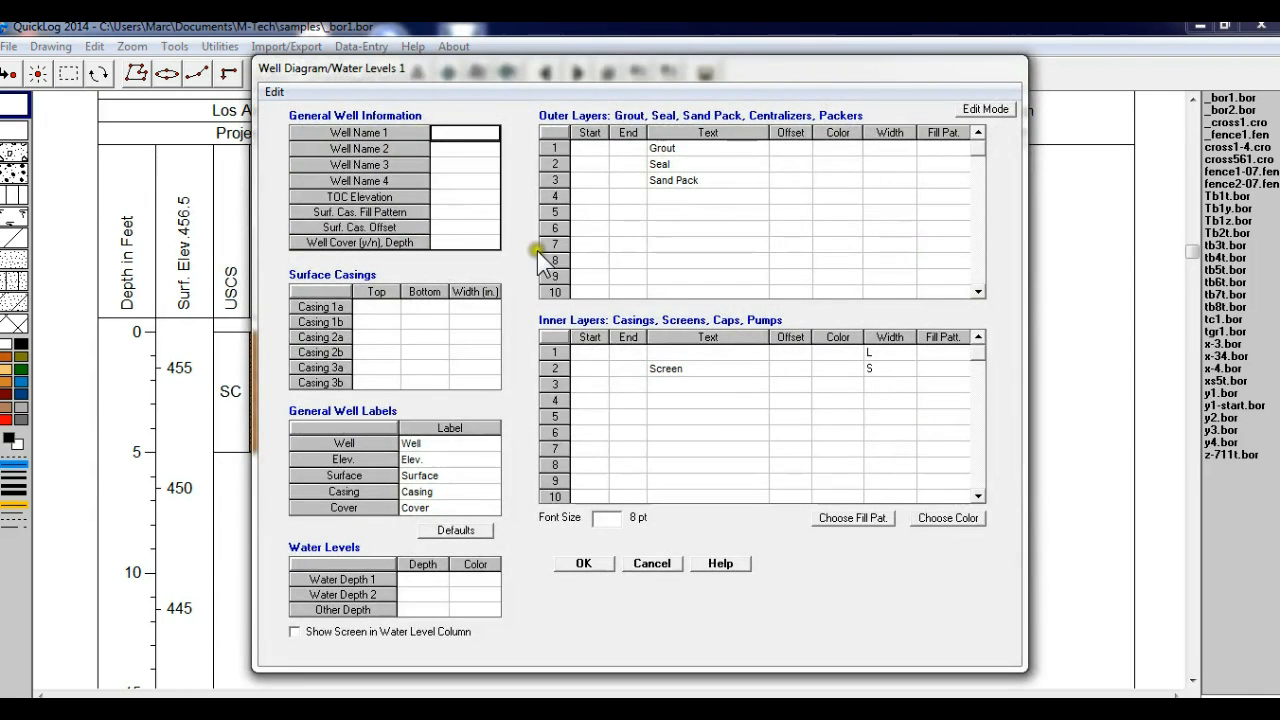
left_click(443, 135)
type("M")
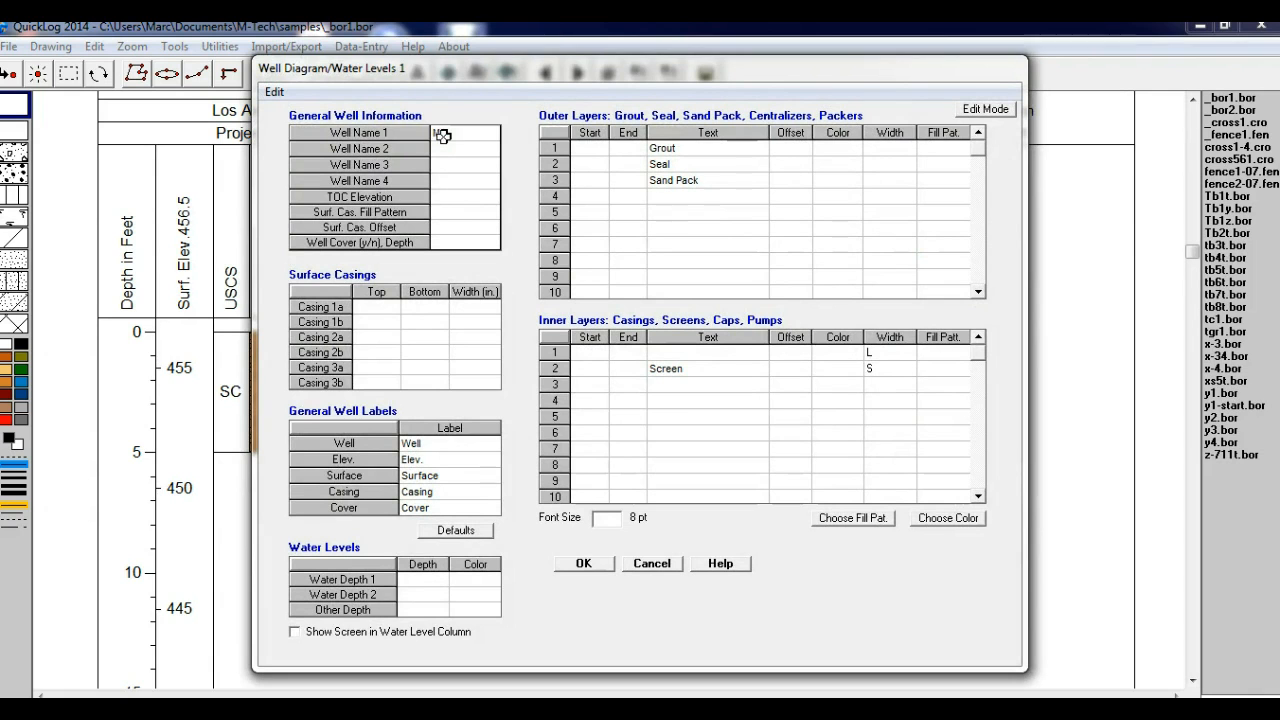
type("W1")
left_click(447, 200)
type("405.6")
Step: Set the outer well layers to Grout from 0 to 12, Seal from 12 to 14 and Sand Pack from 14 to 26, and apply them
left_click(592, 149)
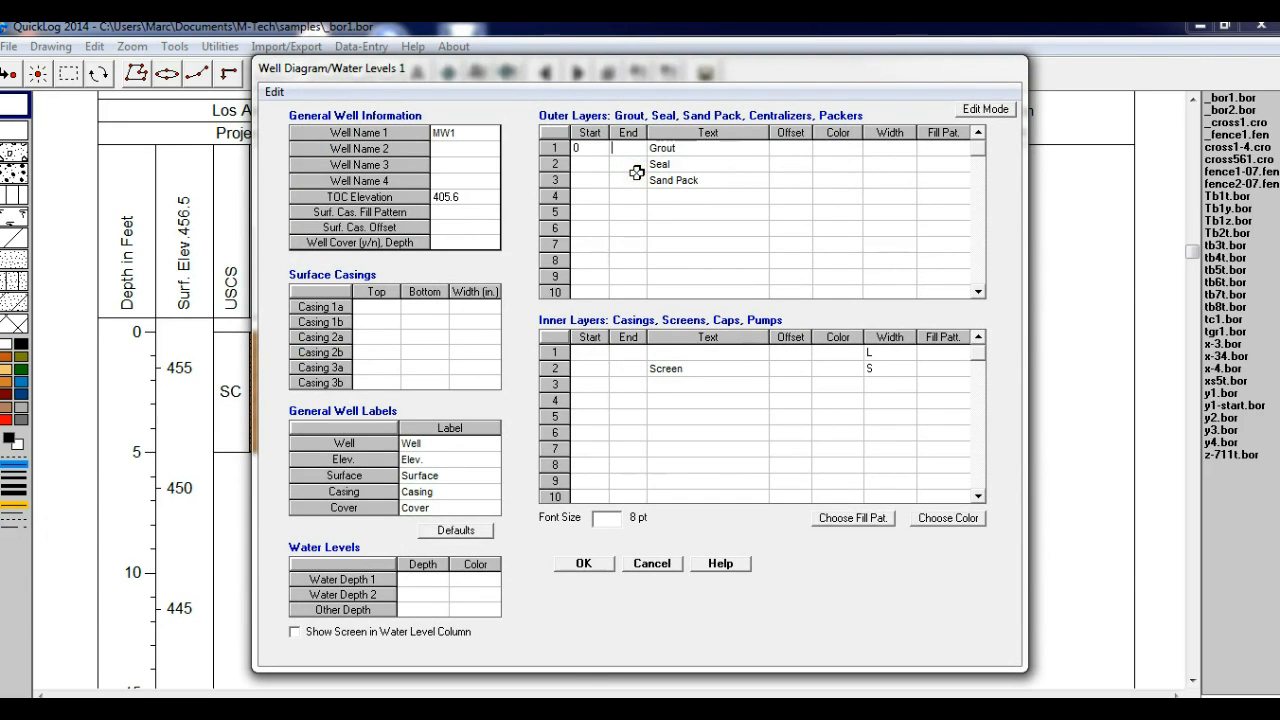
left_click(594, 164)
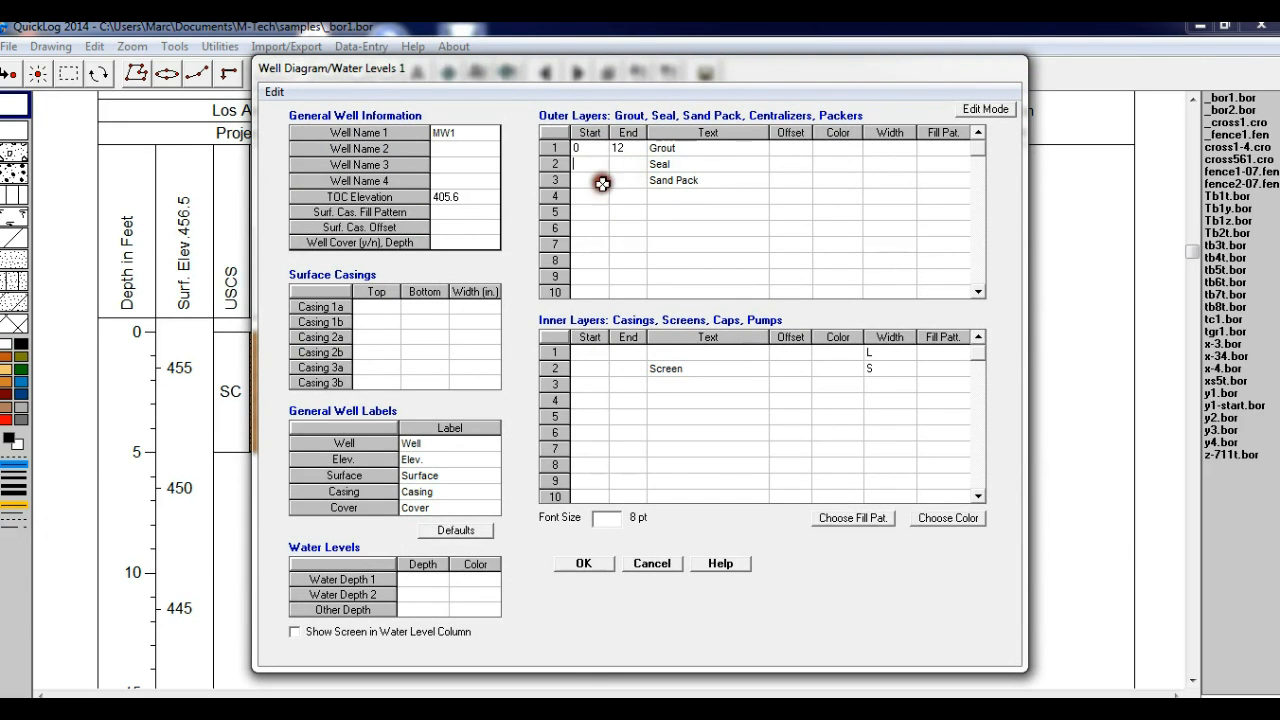
type("12")
left_click(616, 164)
type("14")
left_click(585, 182)
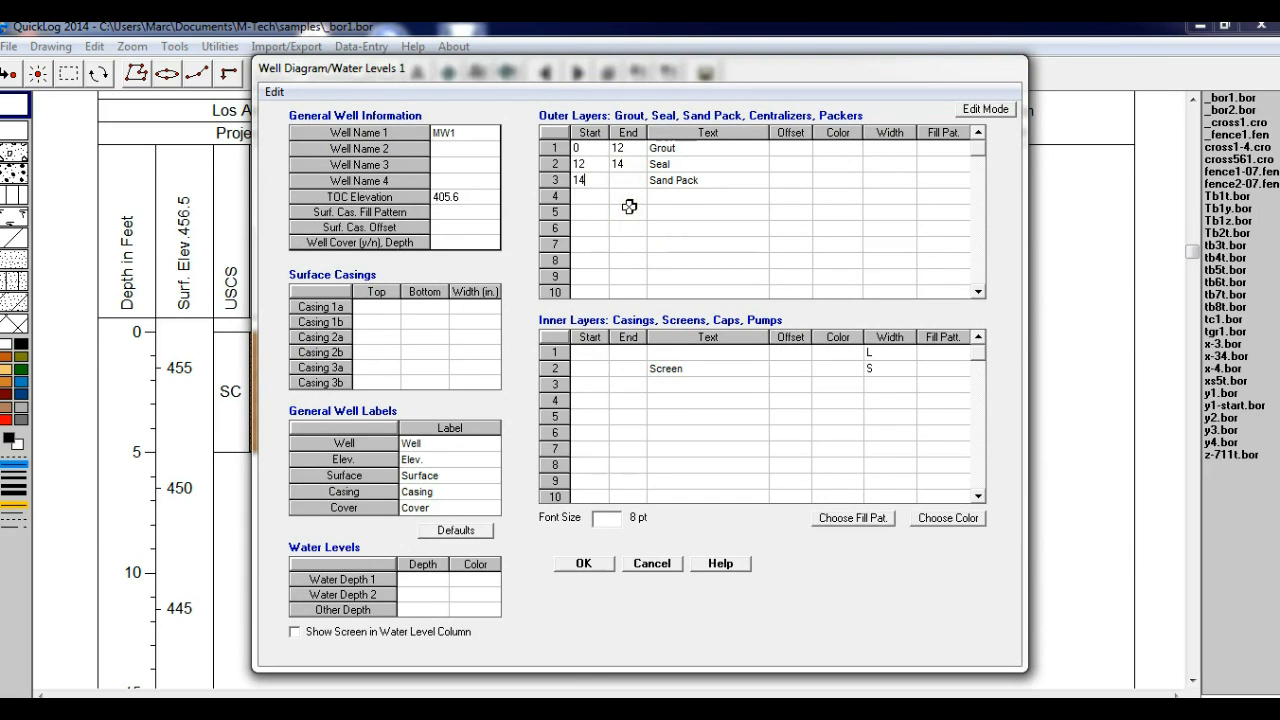
type("26")
left_click(609, 564)
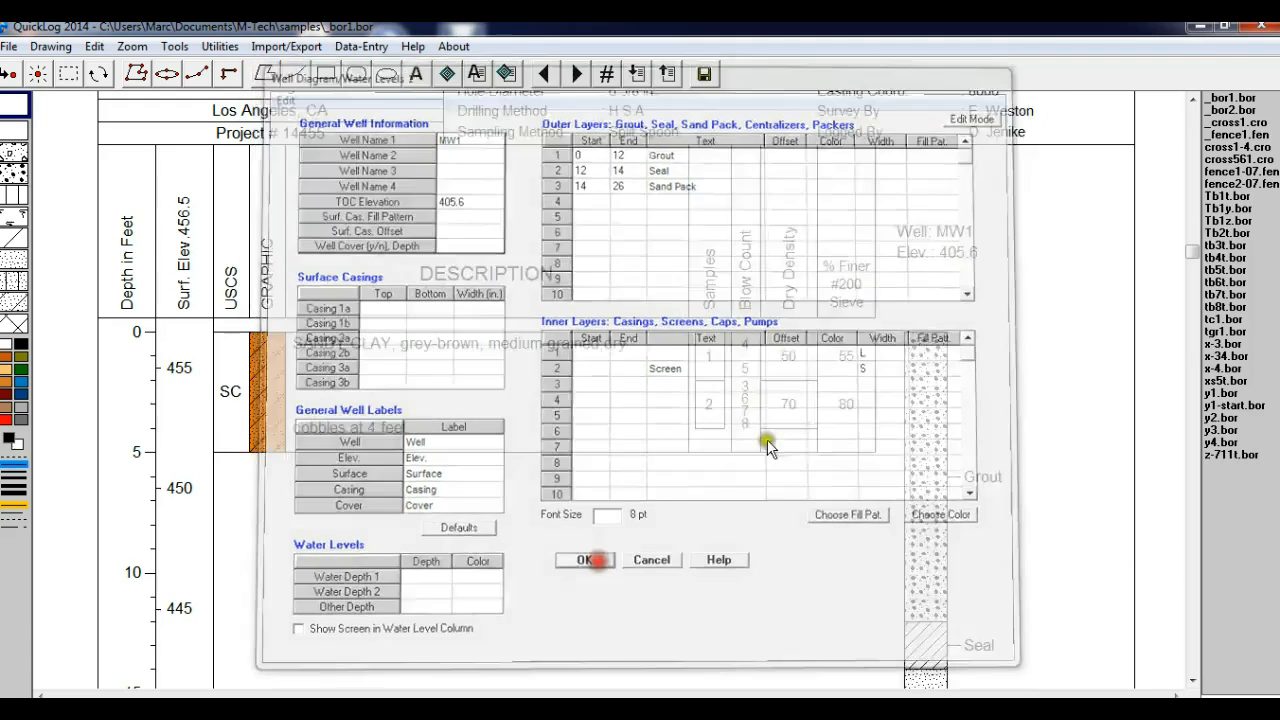
Step: Set the inner well casing from -1 to 25 and the Screen from 15 to 20, and apply them to the well diagram
mouse_move(1203, 256)
left_mouse_down()
mouse_move(1192, 271)
mouse_move(1196, 482)
mouse_move(1172, 246)
left_mouse_up()
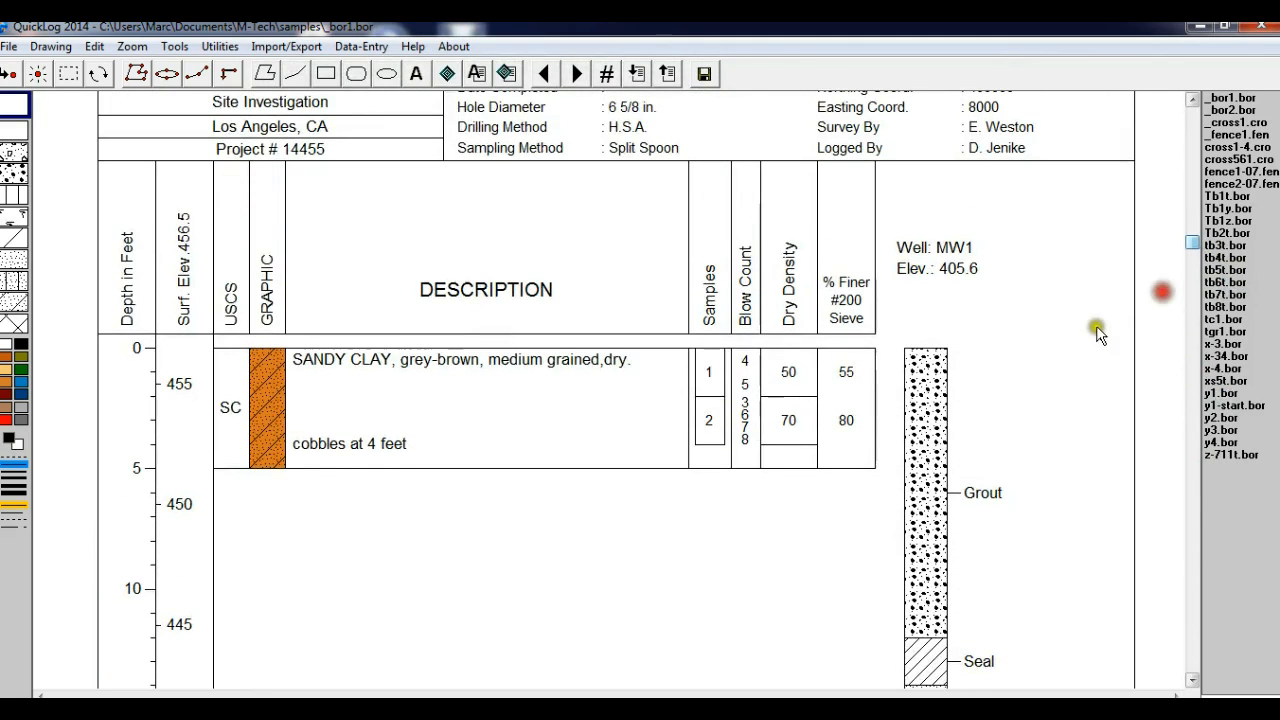
double_click(1000, 500)
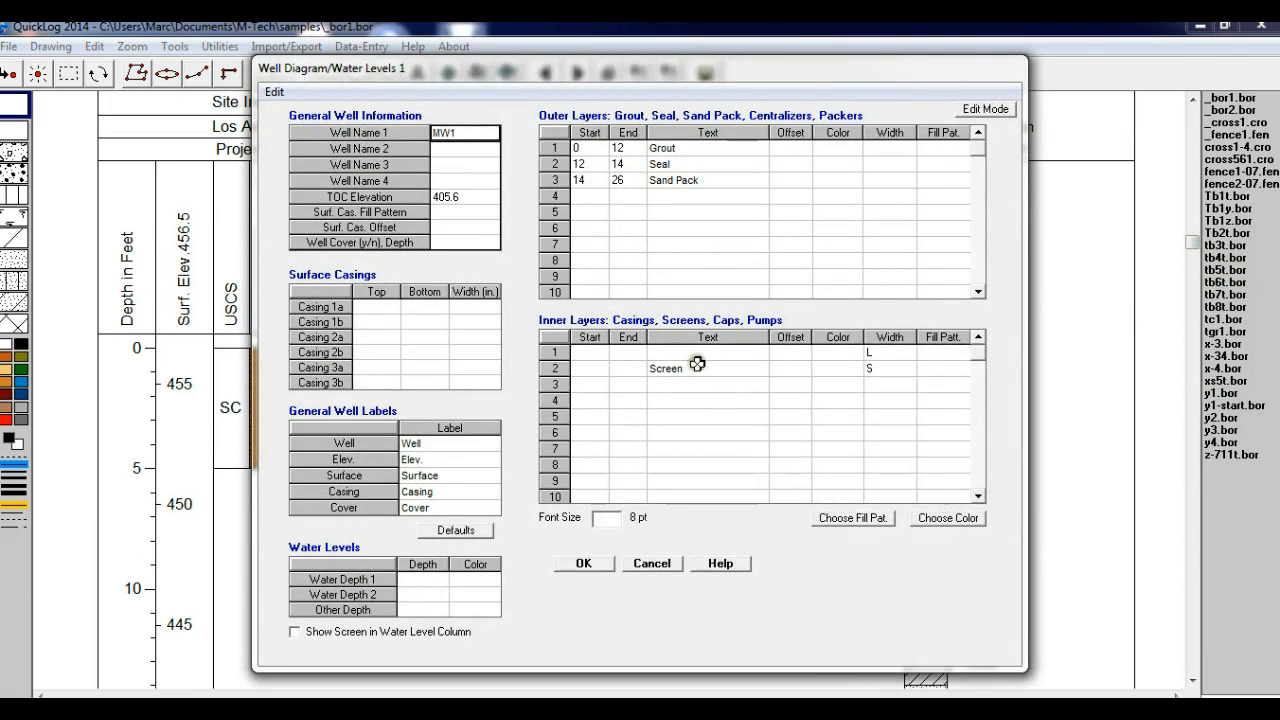
left_click(590, 353)
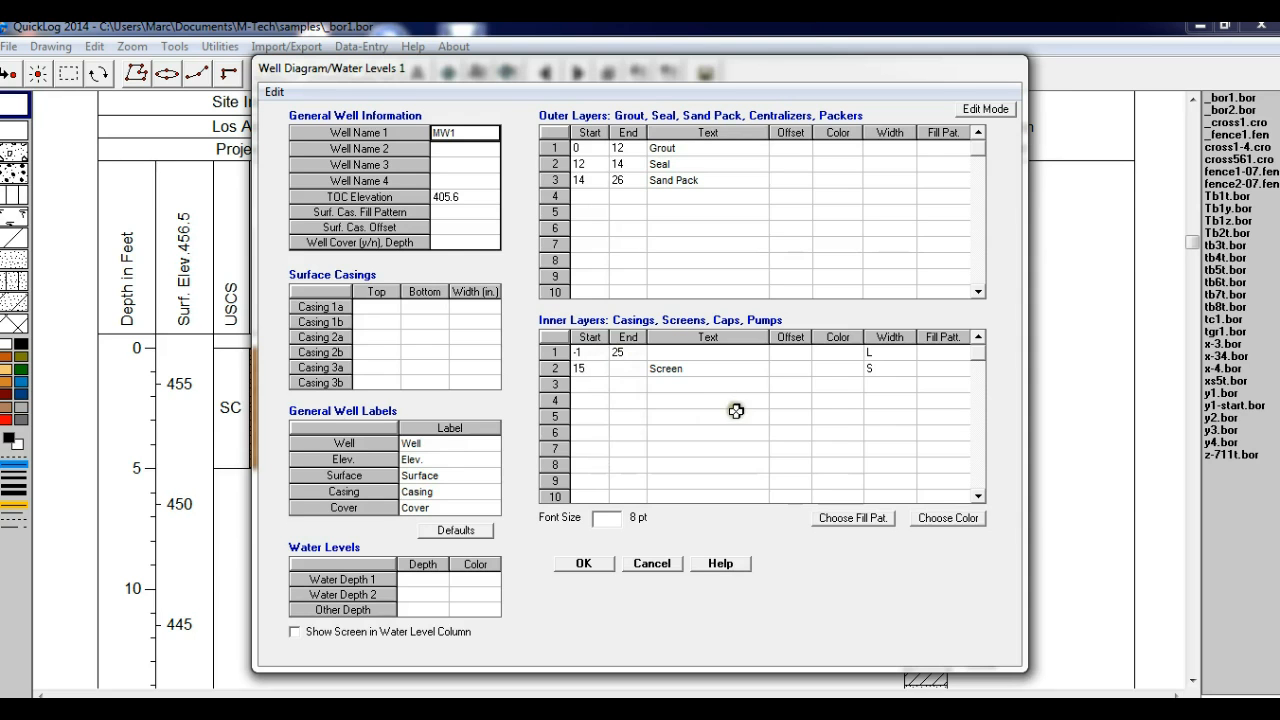
left_click(630, 370)
type("20")
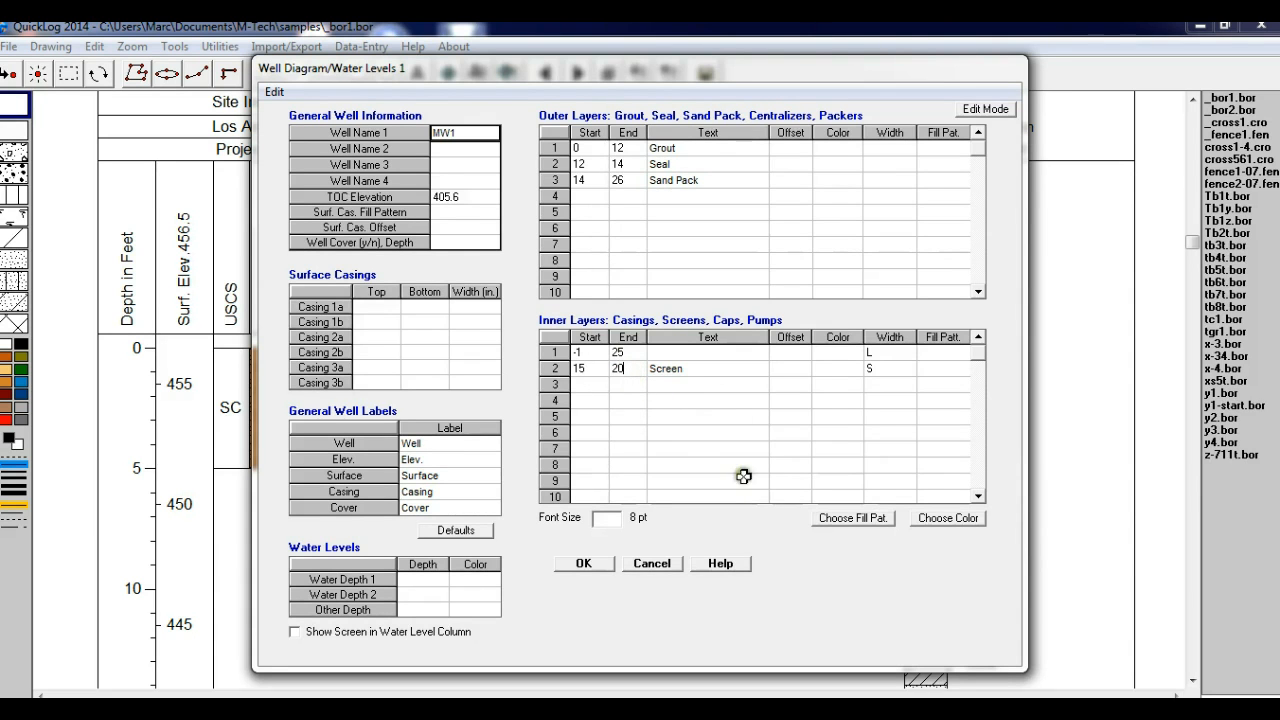
left_click(590, 562)
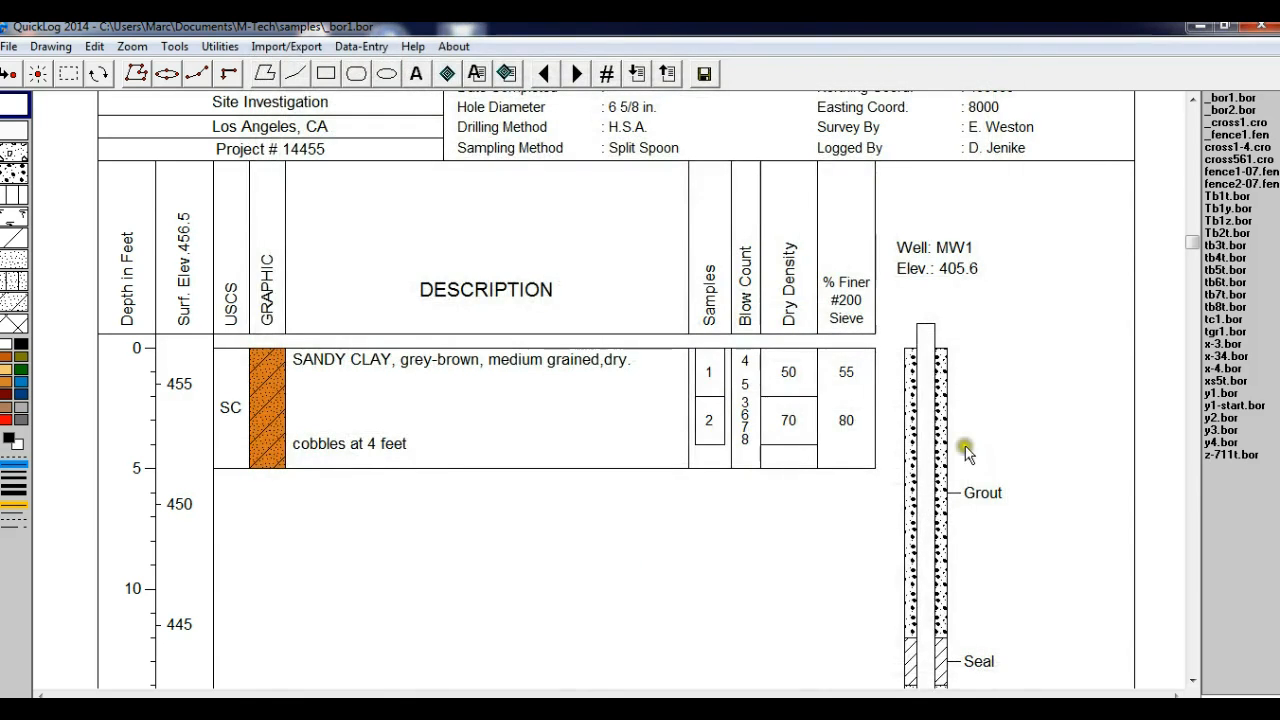
Step: Reopen _bor1.bor without saving the current file
mouse_move(1192, 248)
left_mouse_down()
mouse_move(1192, 412)
mouse_move(1158, 162)
left_mouse_up()
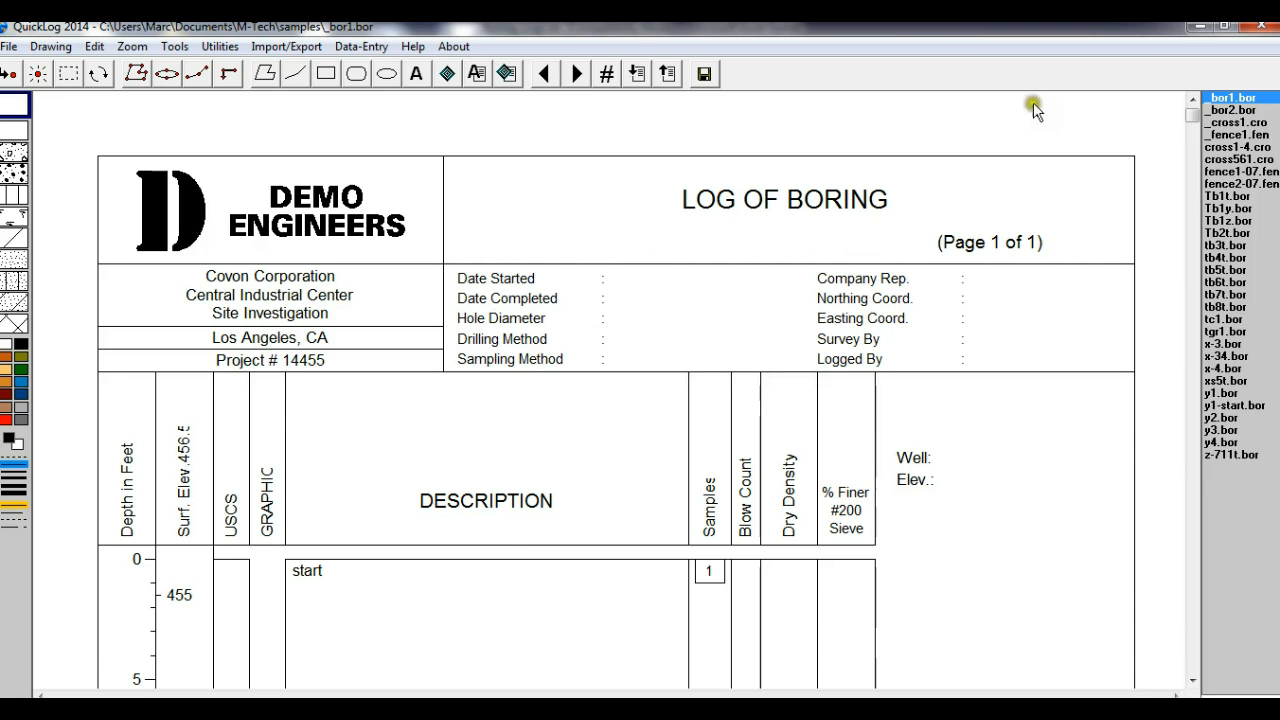
double_click(1216, 97)
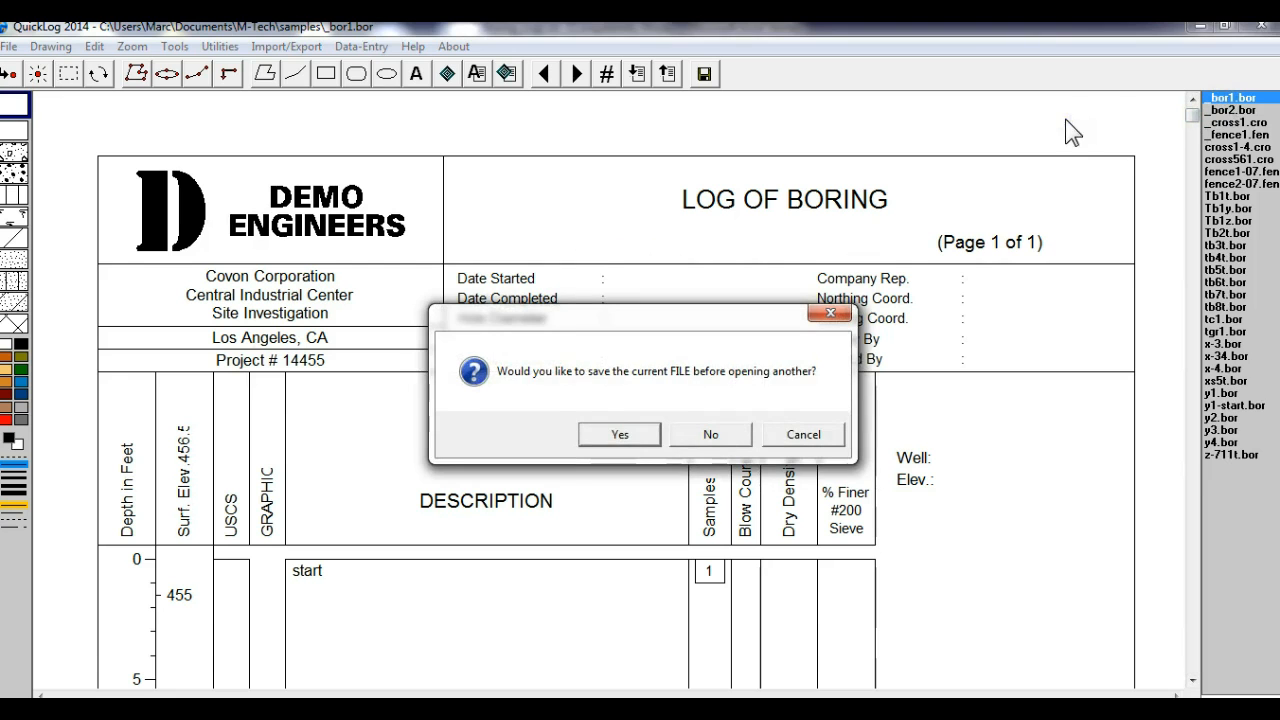
left_click(712, 436)
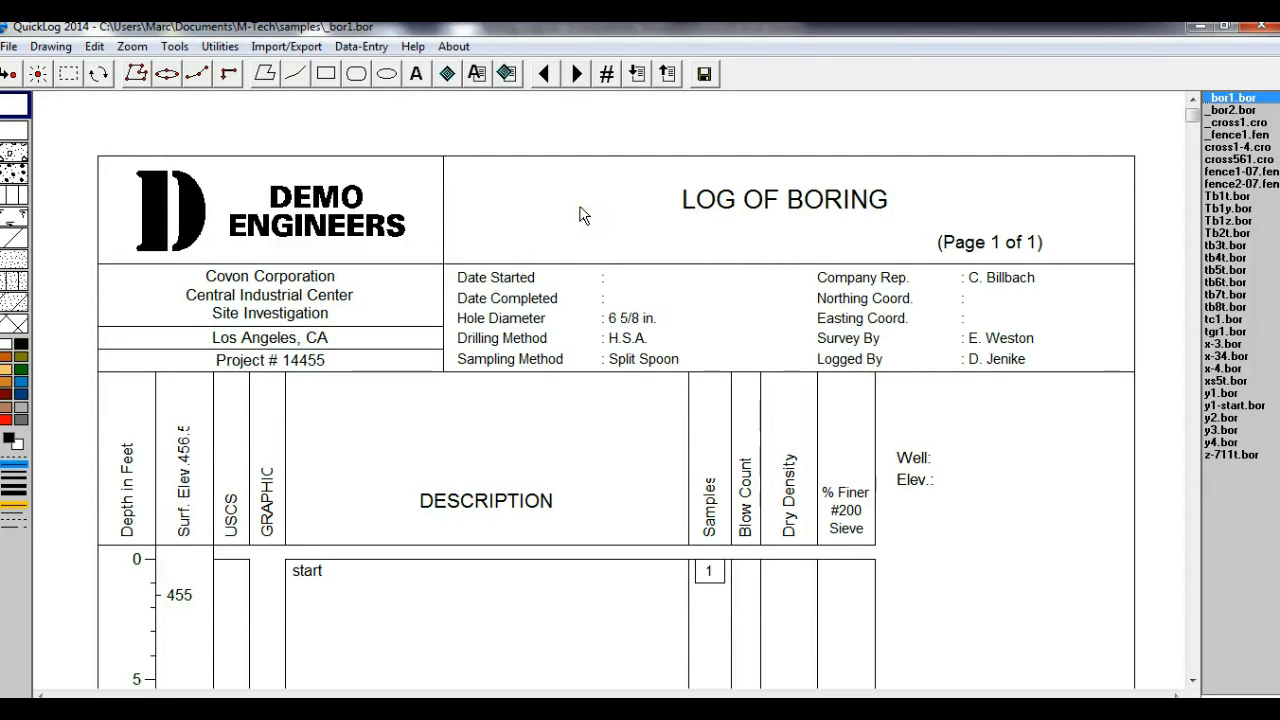
Step: In the header/footer layout, remove the wide BORING NAME and BORING INFO 1 blocks and place the combined BOR. NAME/BORING INFO 1 block in the header's right cell
left_click(361, 46)
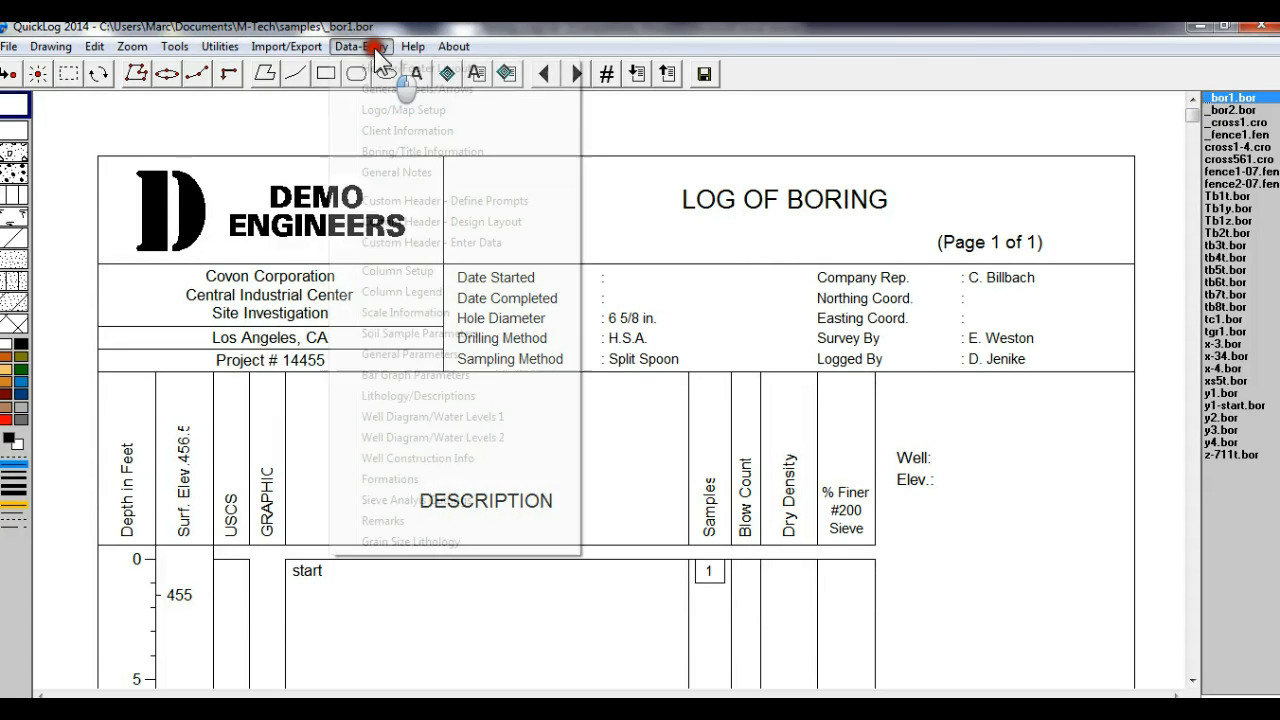
left_click(383, 68)
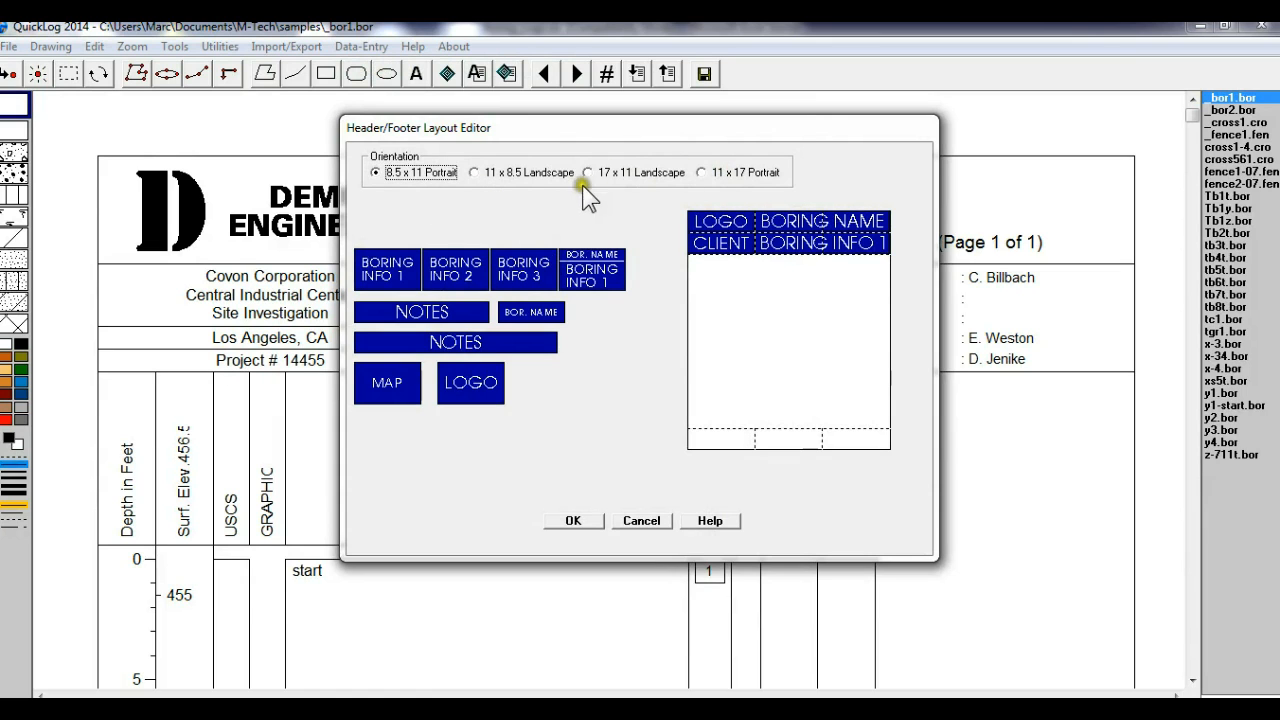
left_click_drag(569, 126, 499, 409)
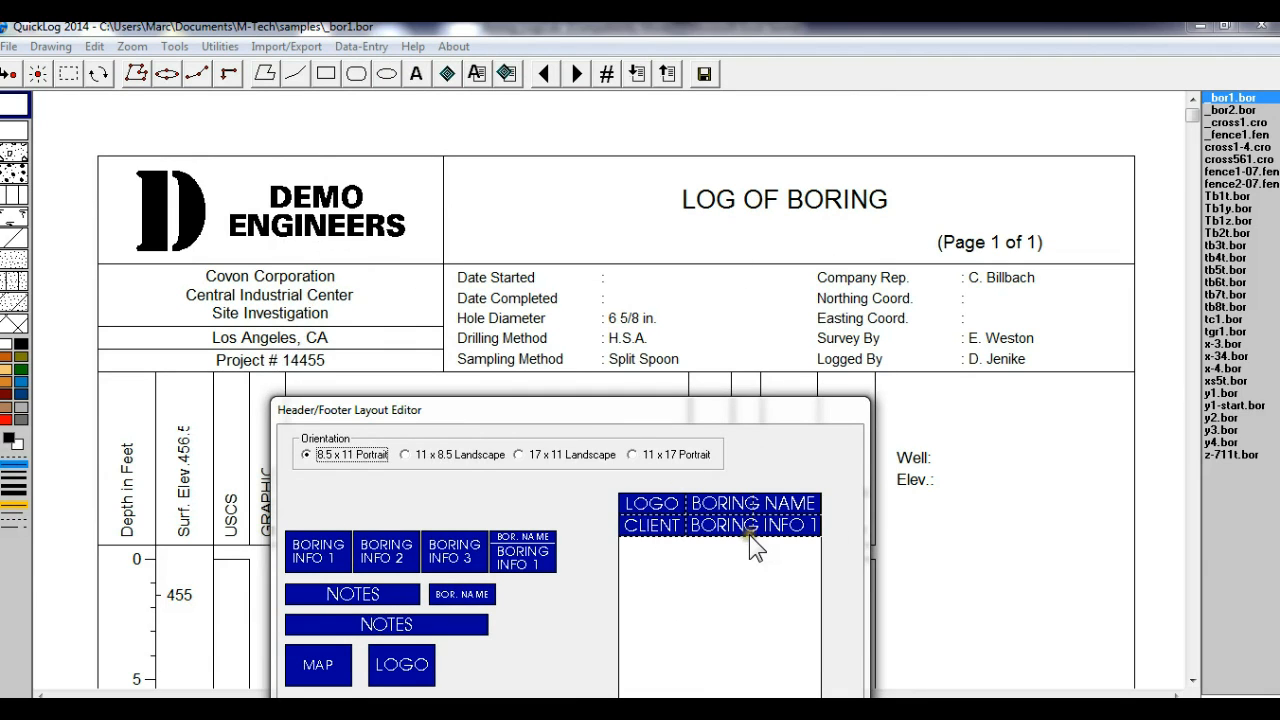
left_click_drag(638, 414, 658, 164)
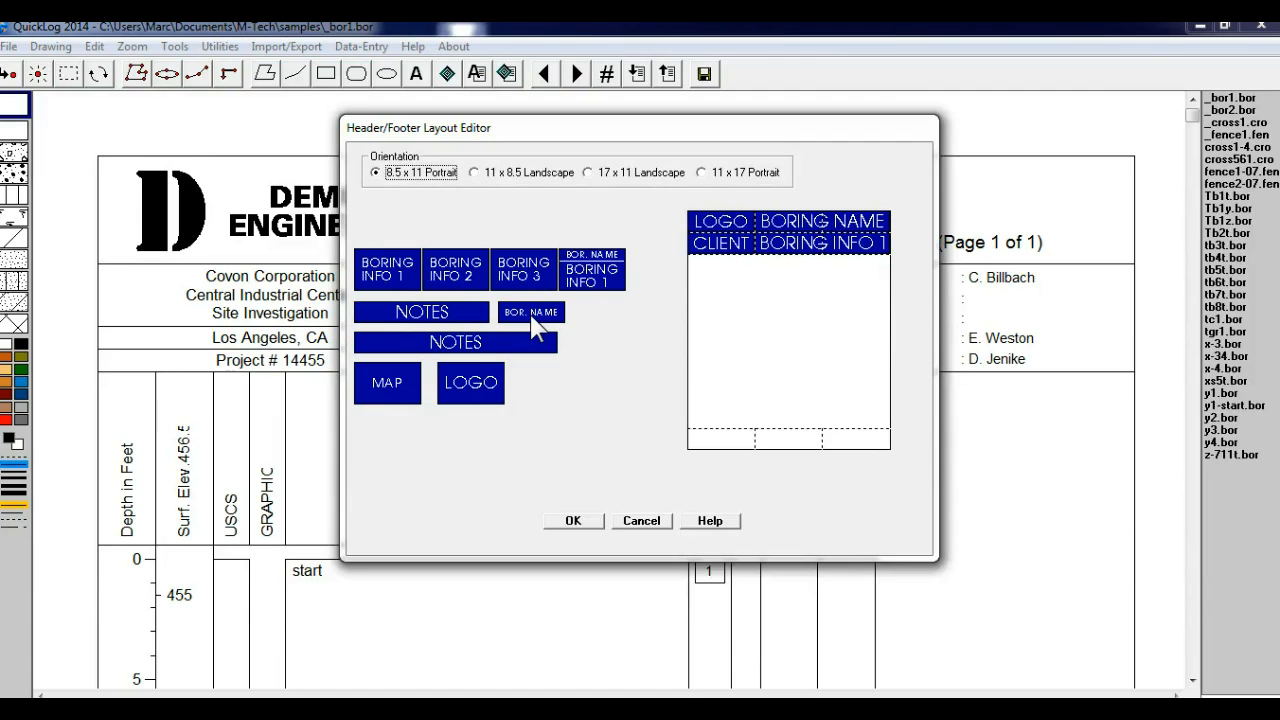
left_click(791, 219)
mouse_move(791, 220)
left_mouse_down()
mouse_move(495, 209)
mouse_move(612, 227)
mouse_move(780, 328)
left_mouse_up()
left_click_drag(806, 253, 615, 370)
left_click_drag(665, 274, 852, 287)
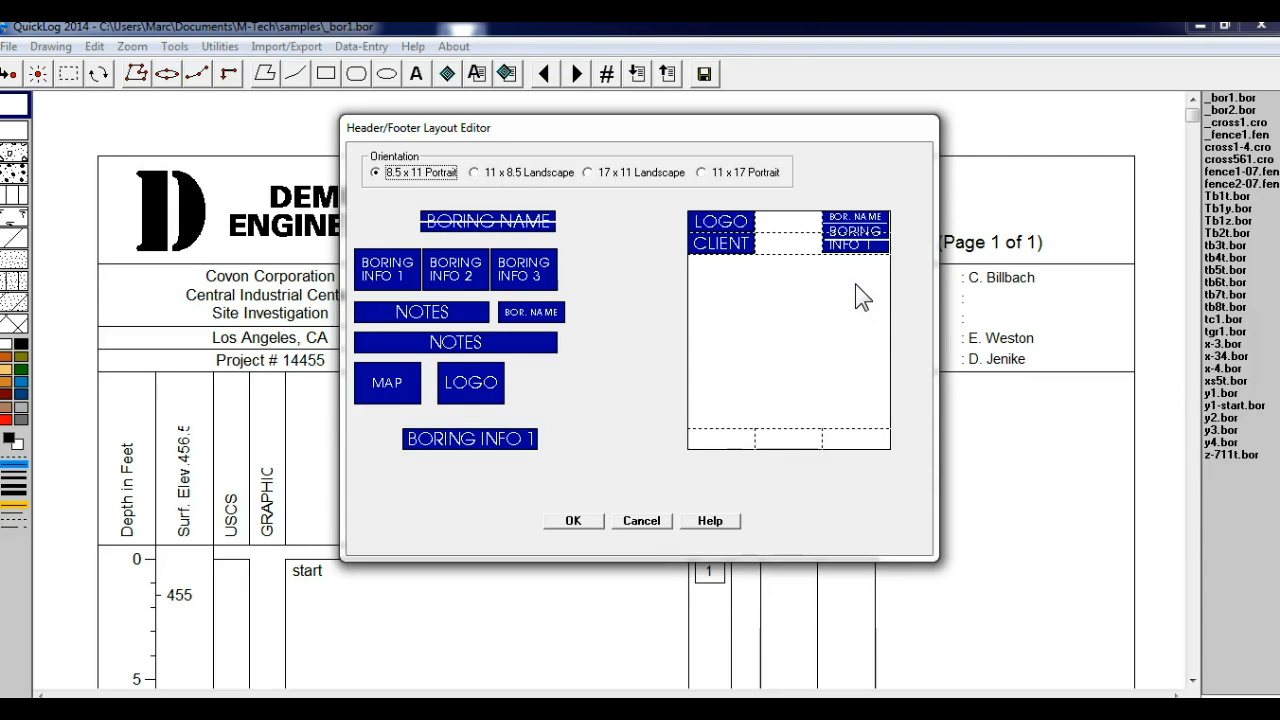
Step: Place the BORING INFO 2 block in the middle cell of the header and apply the layout
left_click(546, 265)
left_click_drag(547, 267, 814, 288)
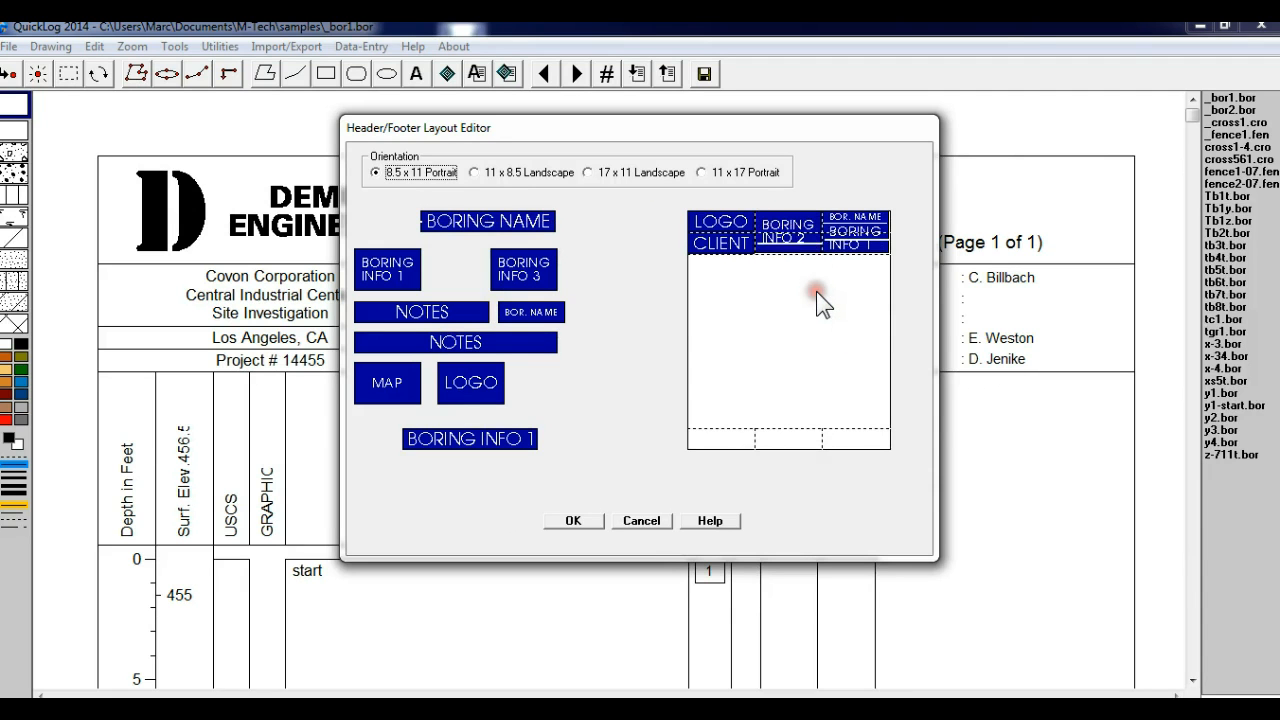
left_click(573, 521)
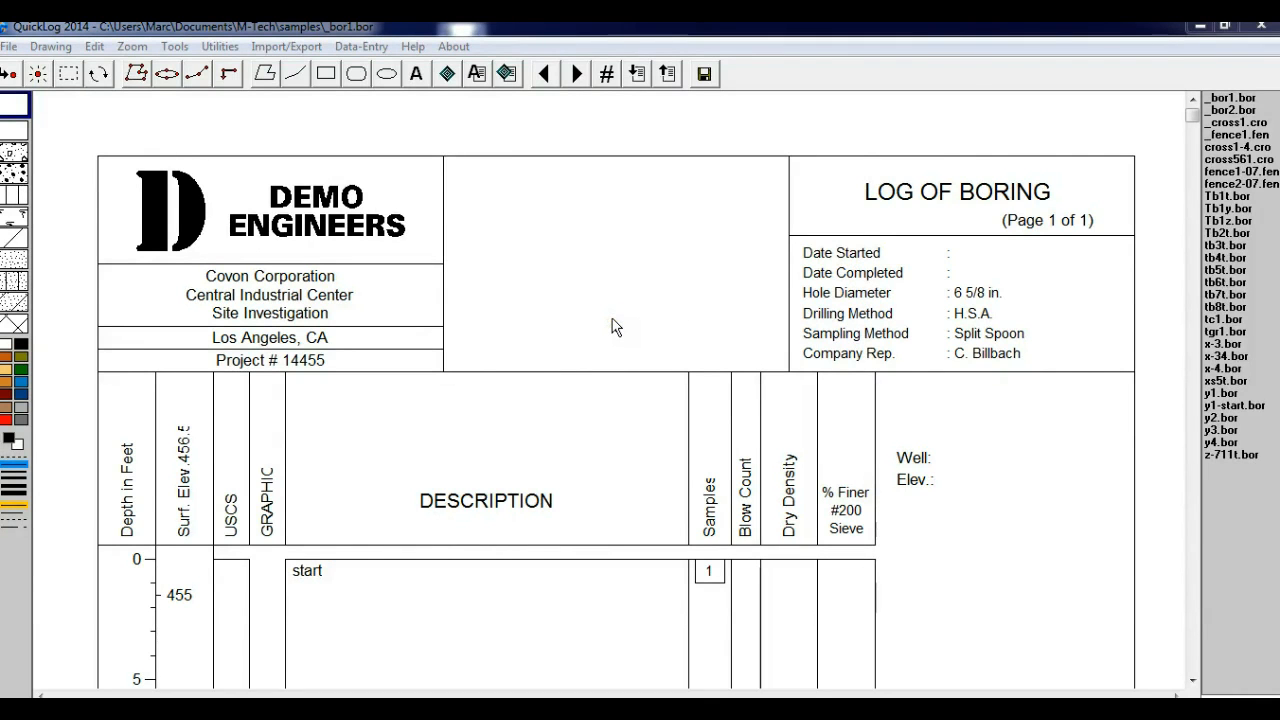
Step: Clear the Boring Information 1 text entries from Hole Diameter through Logged By and save the log
left_click(705, 74)
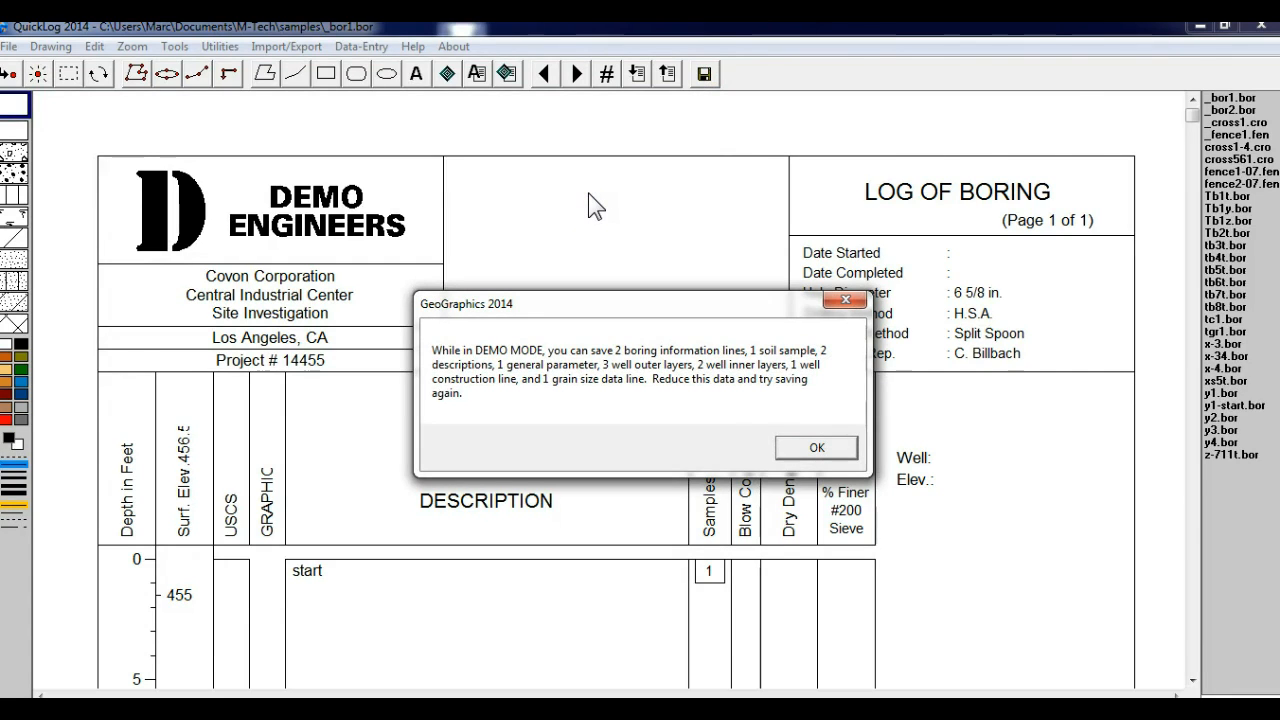
left_click(814, 446)
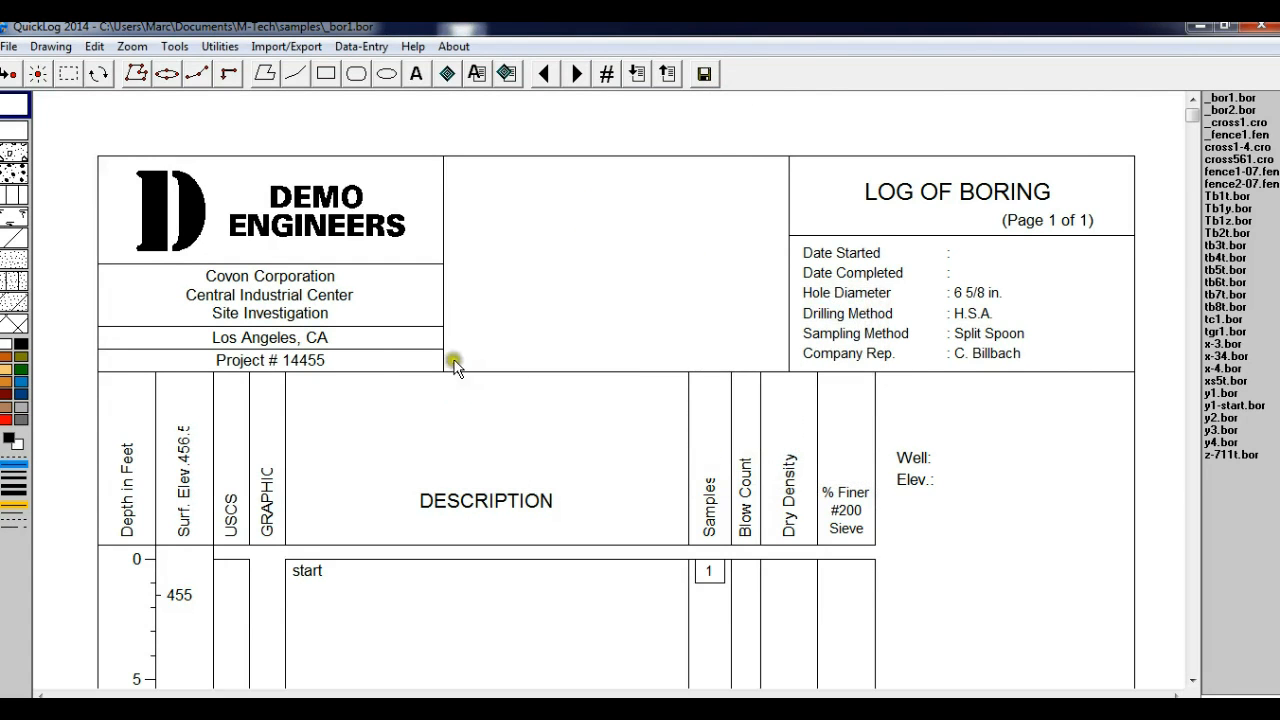
left_click(813, 275)
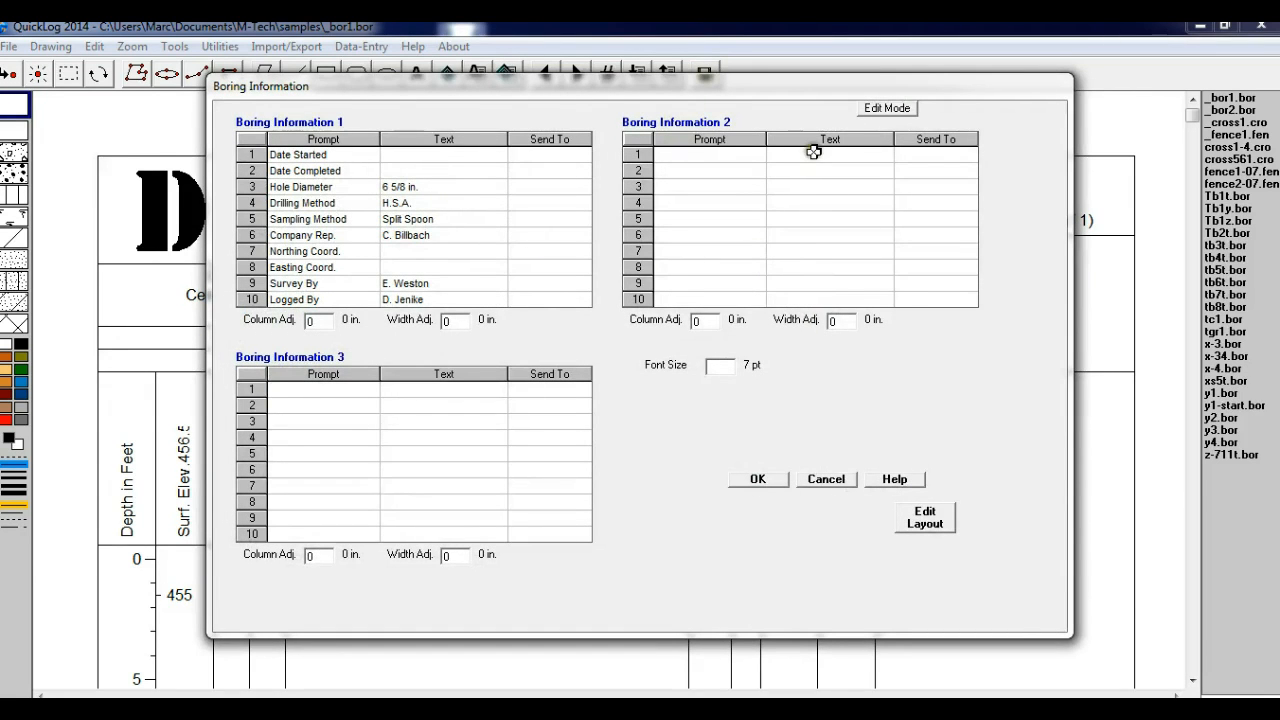
left_click(881, 115)
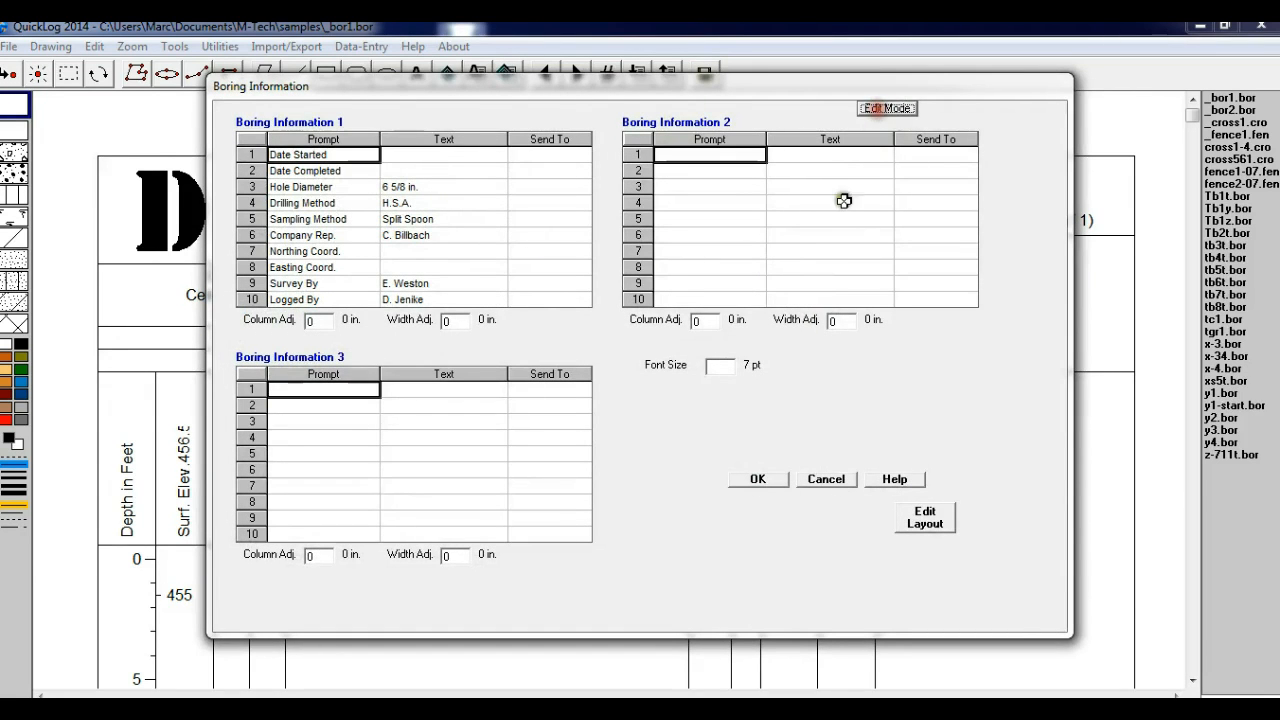
left_click_drag(443, 189, 462, 299)
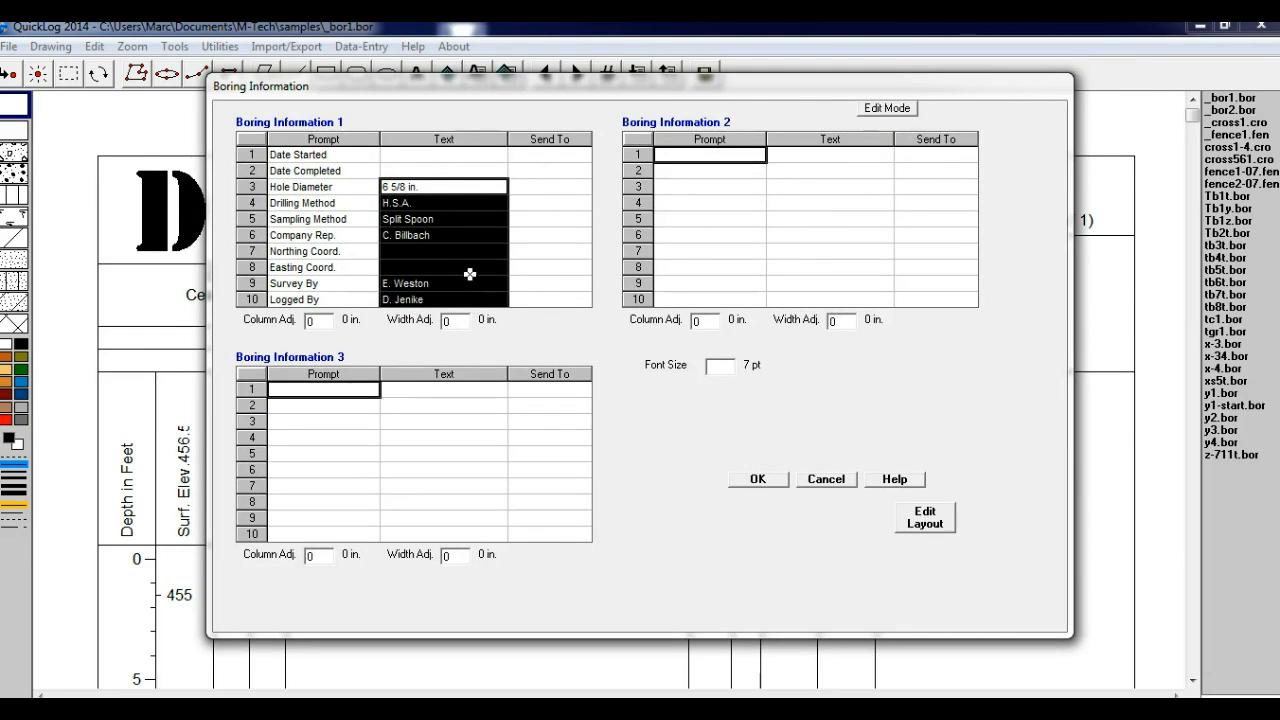
key("Delete")
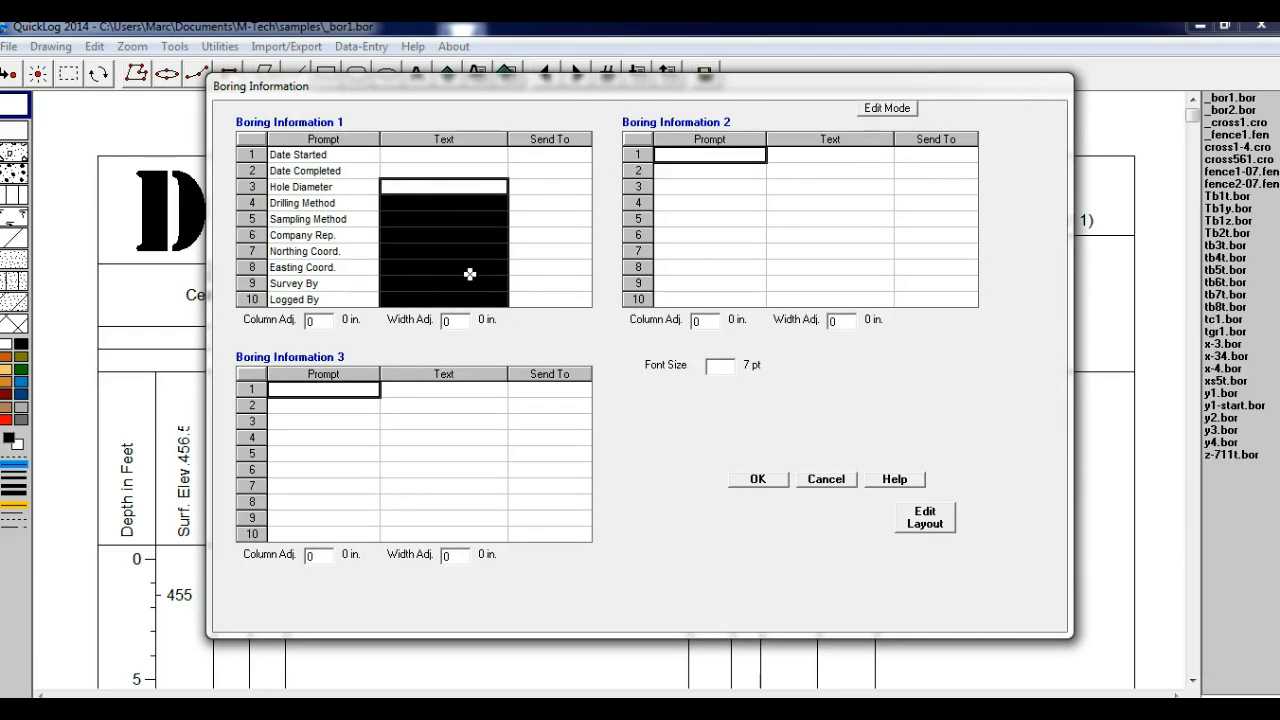
left_click(750, 481)
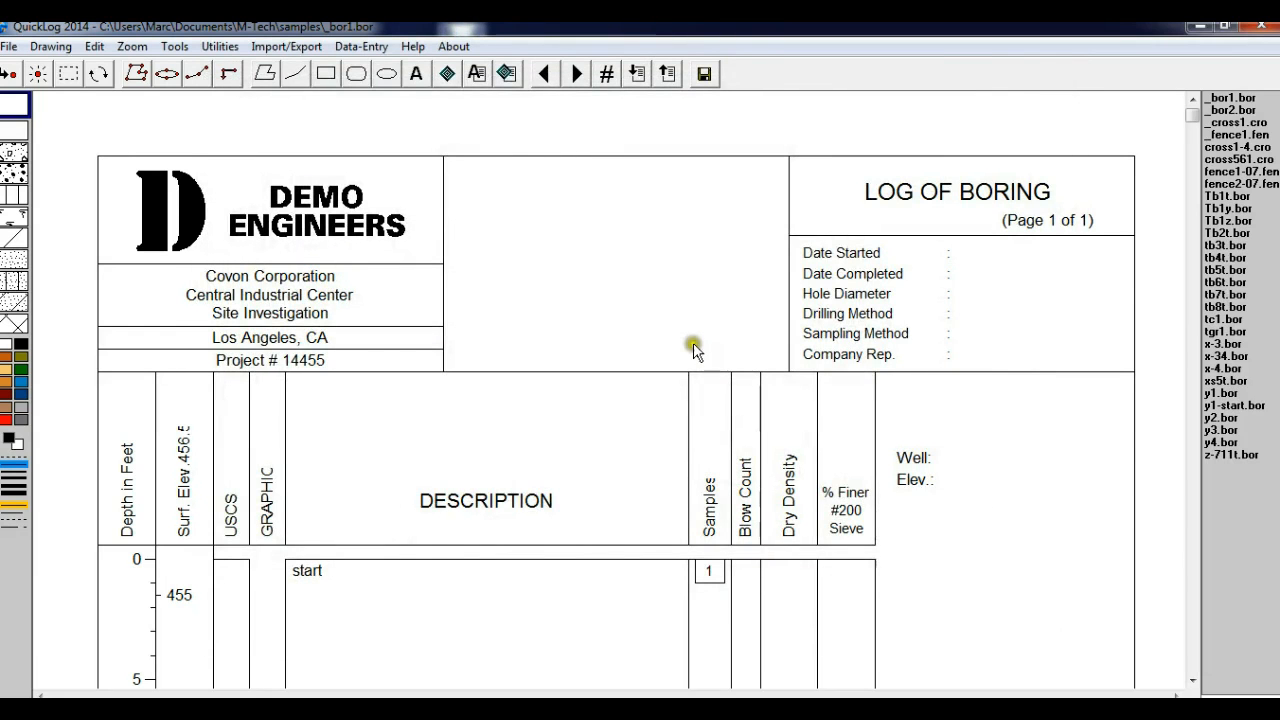
left_click(703, 75)
Step: Replace the first client information lines with the labels "Project:" and "Project Number:" copied from the header of Boring_Log2.xls in Excel
double_click(313, 283)
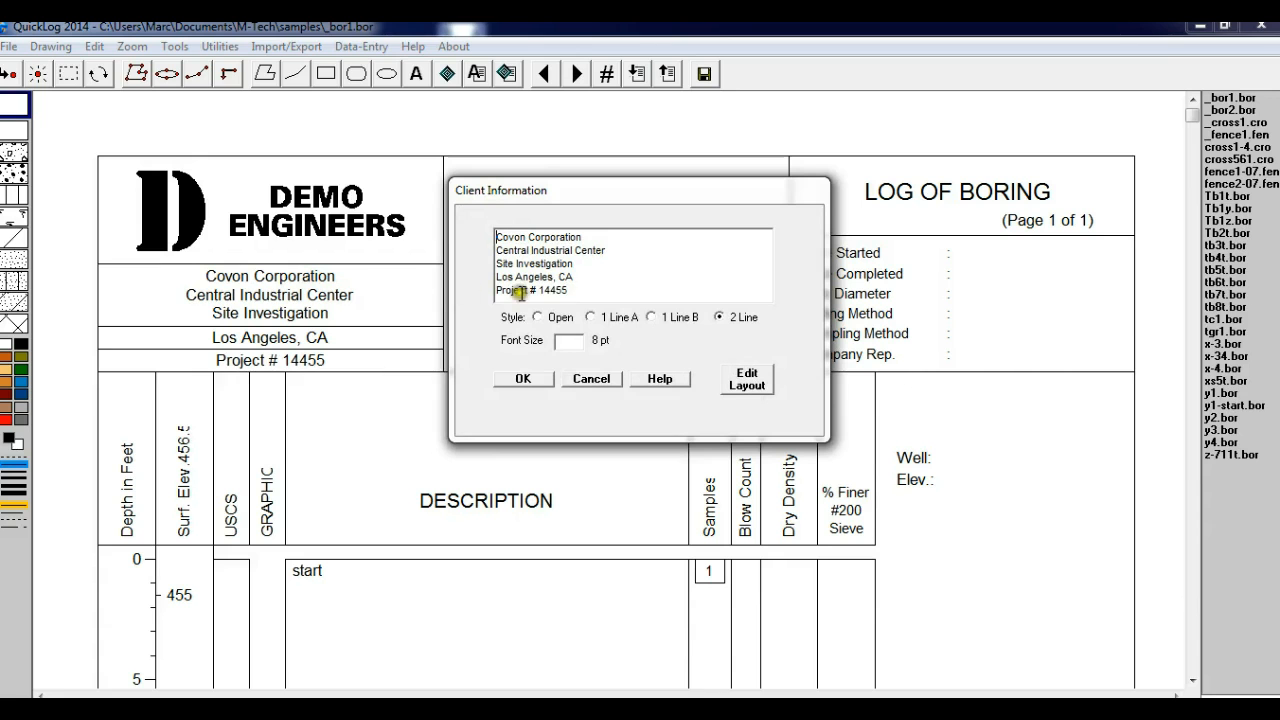
left_click(637, 274)
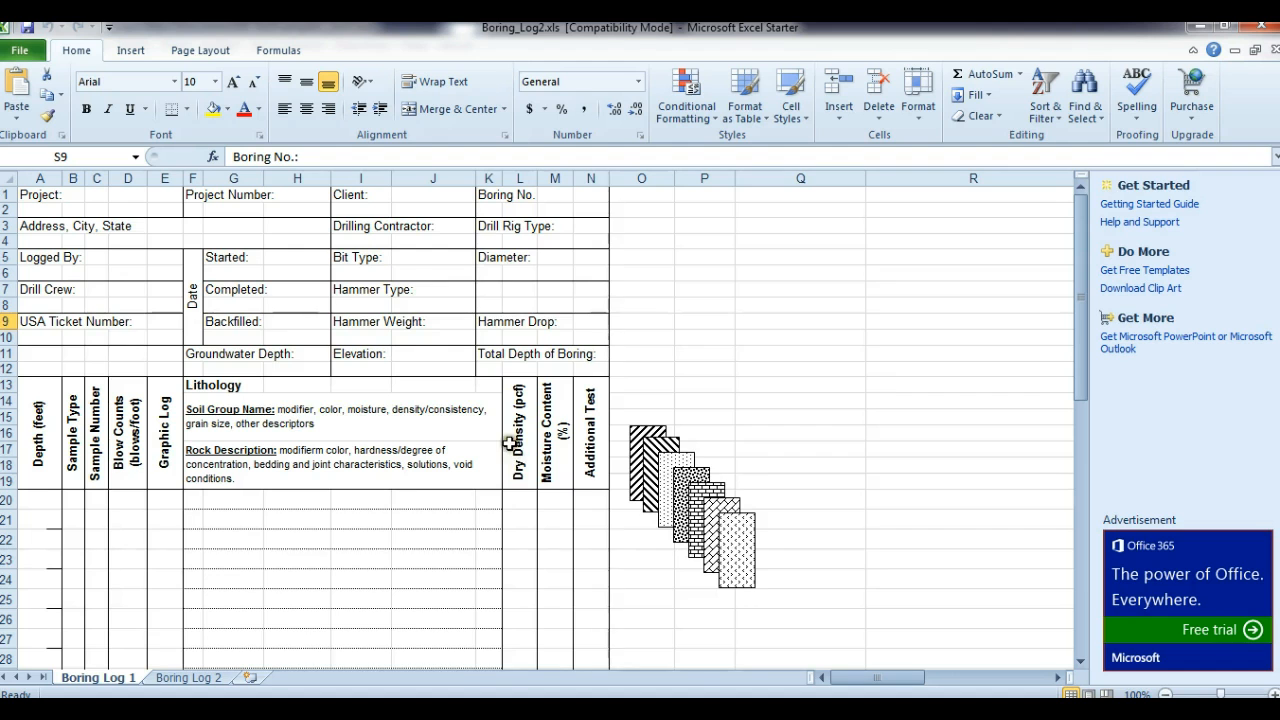
left_click(48, 194)
left_click_drag(284, 157, 228, 158)
key("ctrl+c")
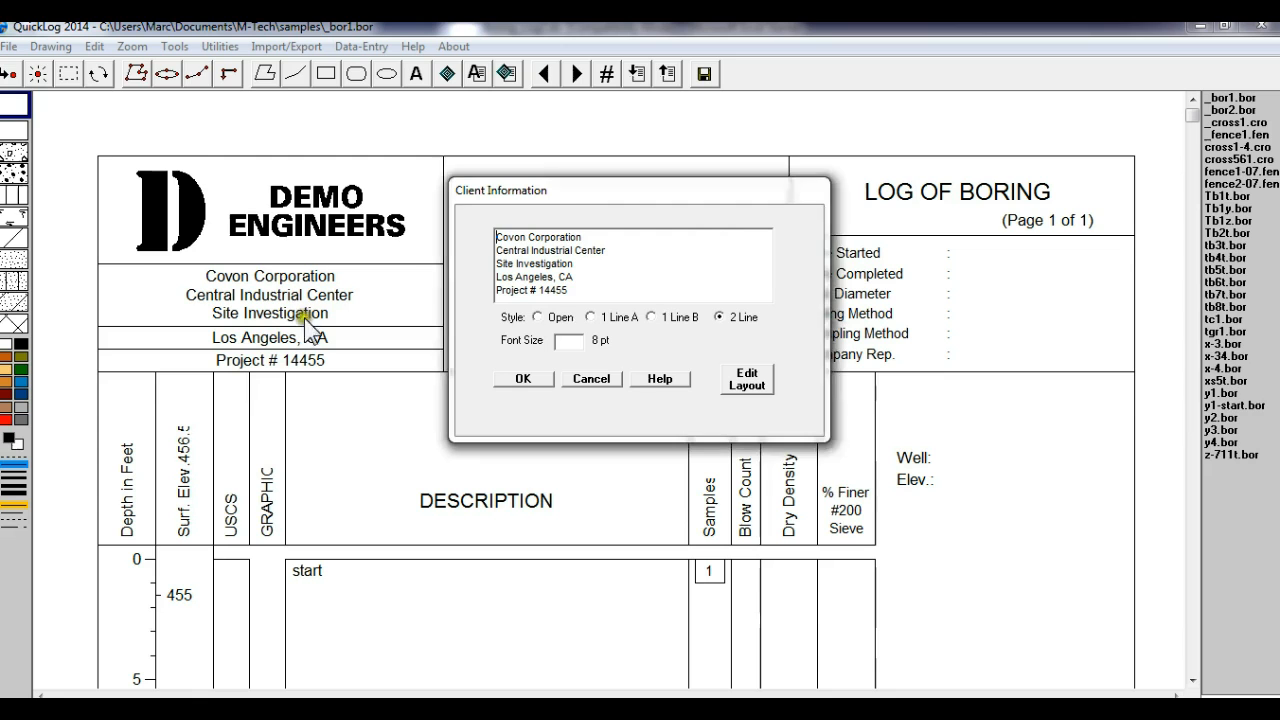
left_click_drag(585, 238, 502, 237)
key("ctrl+v")
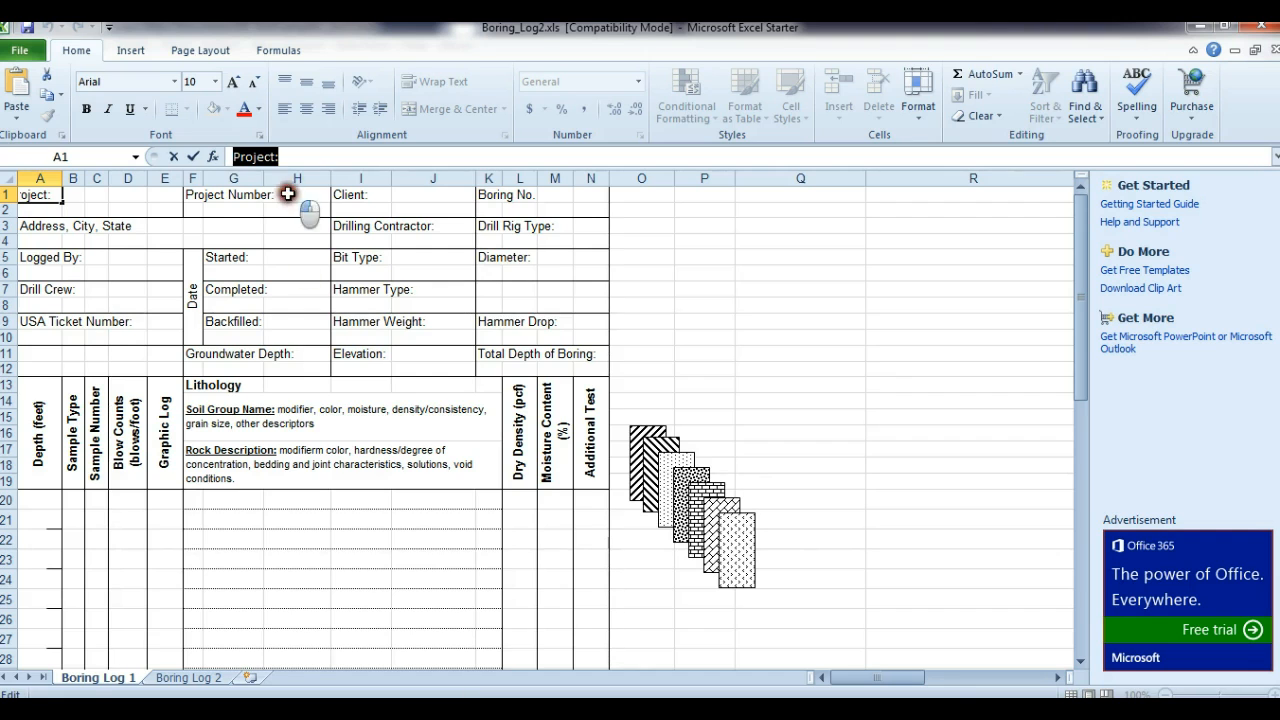
left_click(284, 197)
left_click_drag(284, 197, 200, 197)
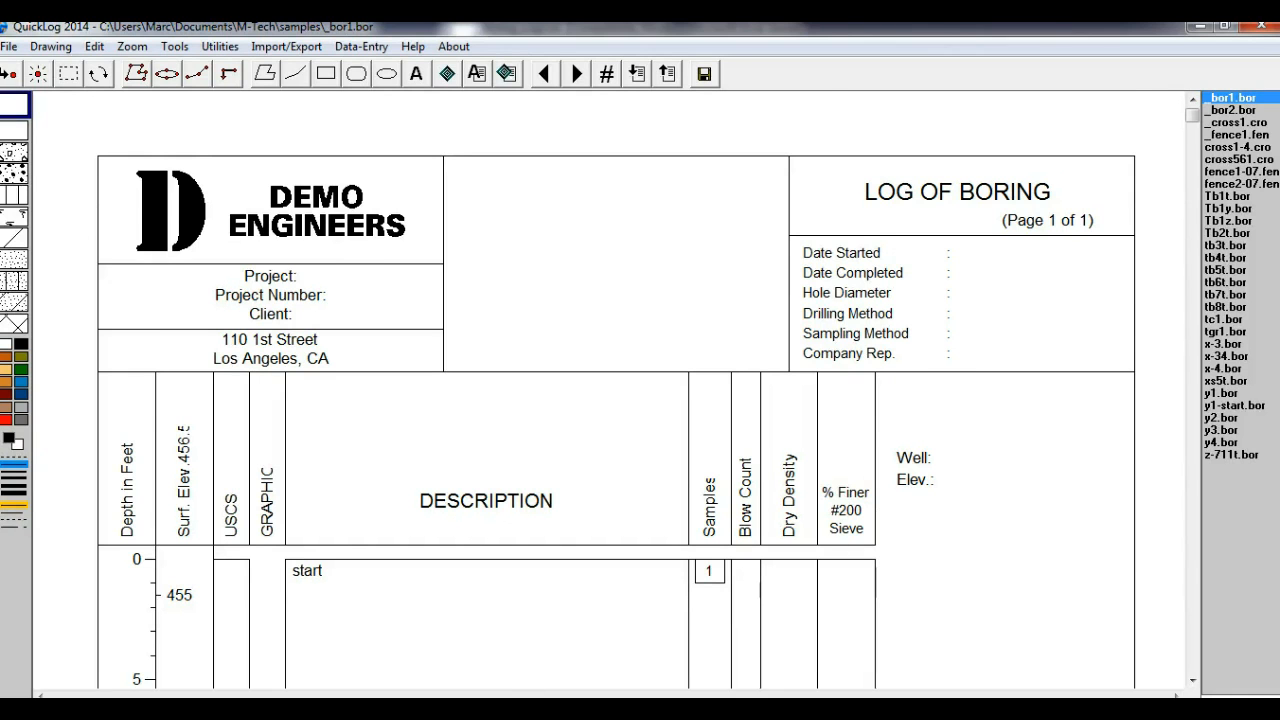
Step: Switch to Excel, copy the labels from "Logged By:" through "Date Backfilled:" in column R, and return to QuickLog
left_click(503, 702)
left_click_drag(880, 229, 895, 314)
key("ctrl+c")
left_click(563, 706)
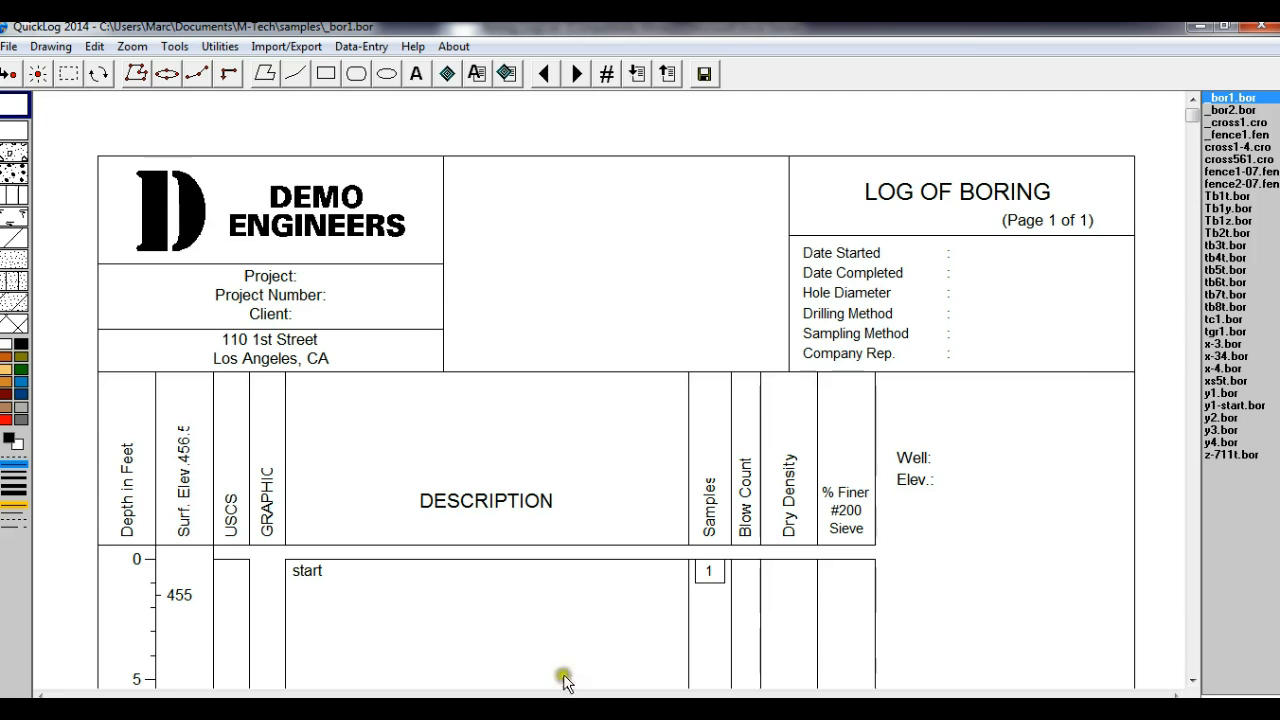
Step: Paste the copied labels over the first six Boring Information 1 prompts, starting at row 1
double_click(822, 256)
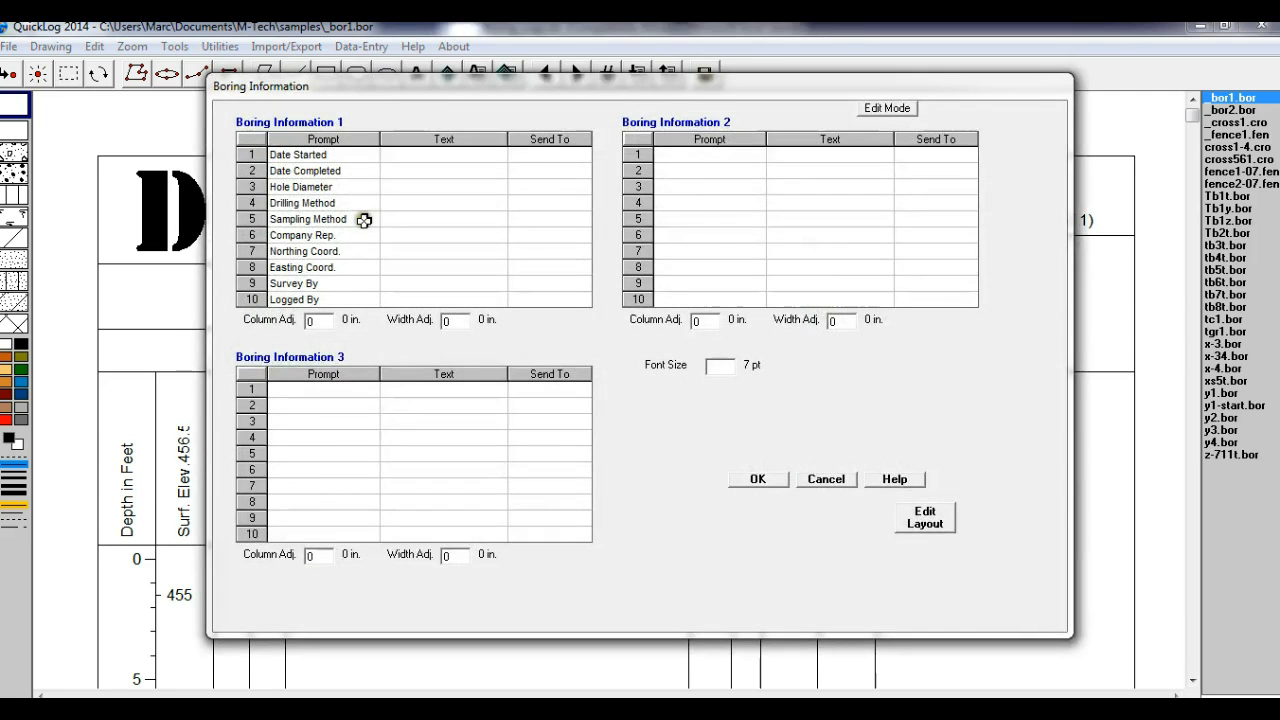
left_click(873, 108)
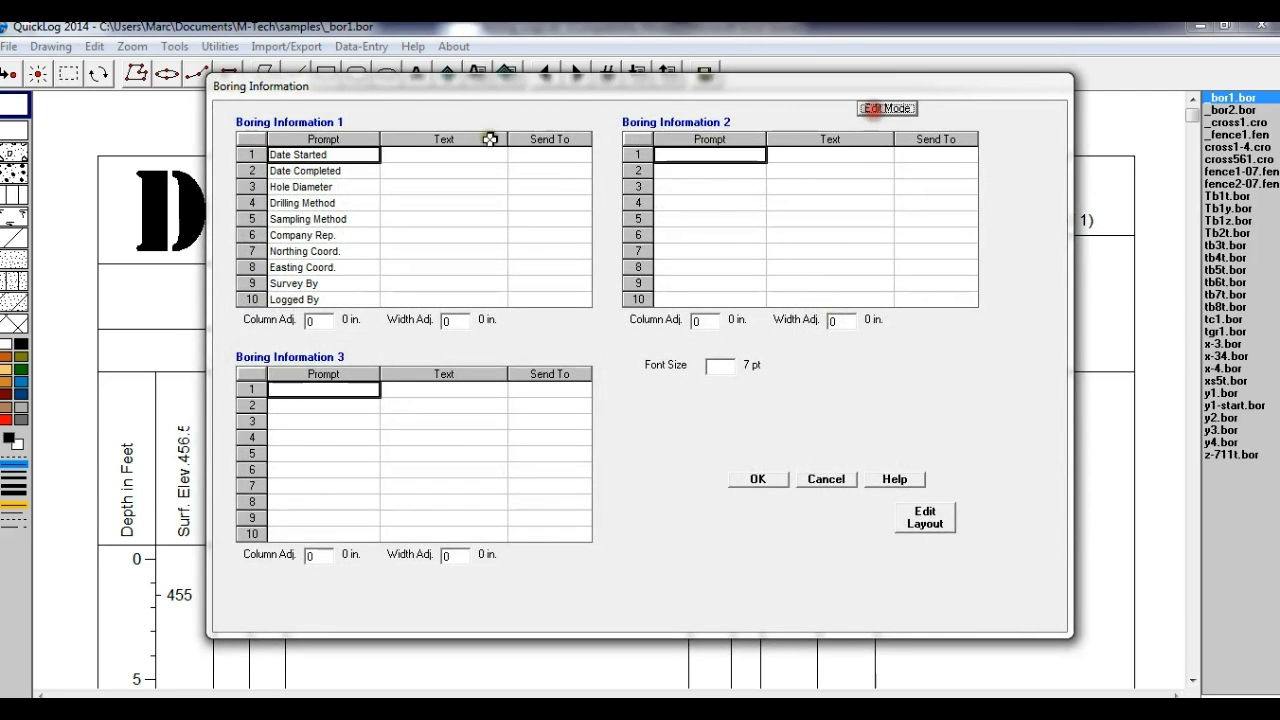
left_click_drag(326, 158, 314, 302)
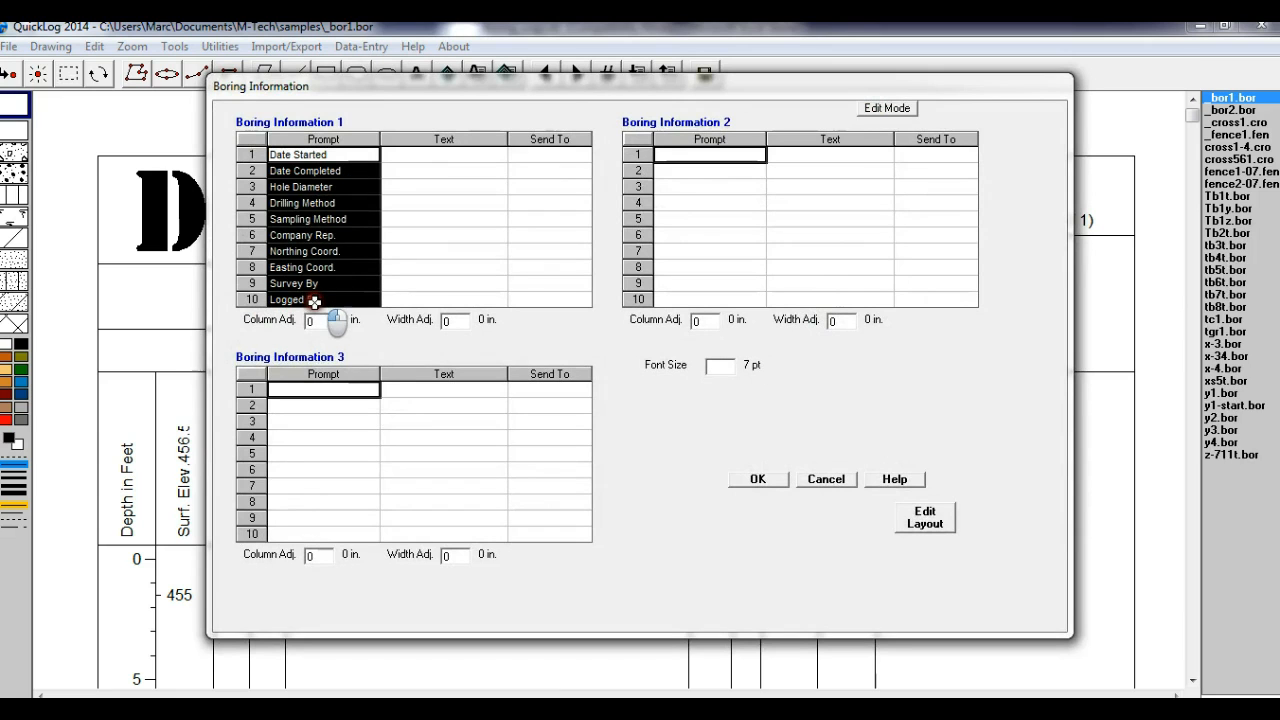
left_click(310, 156)
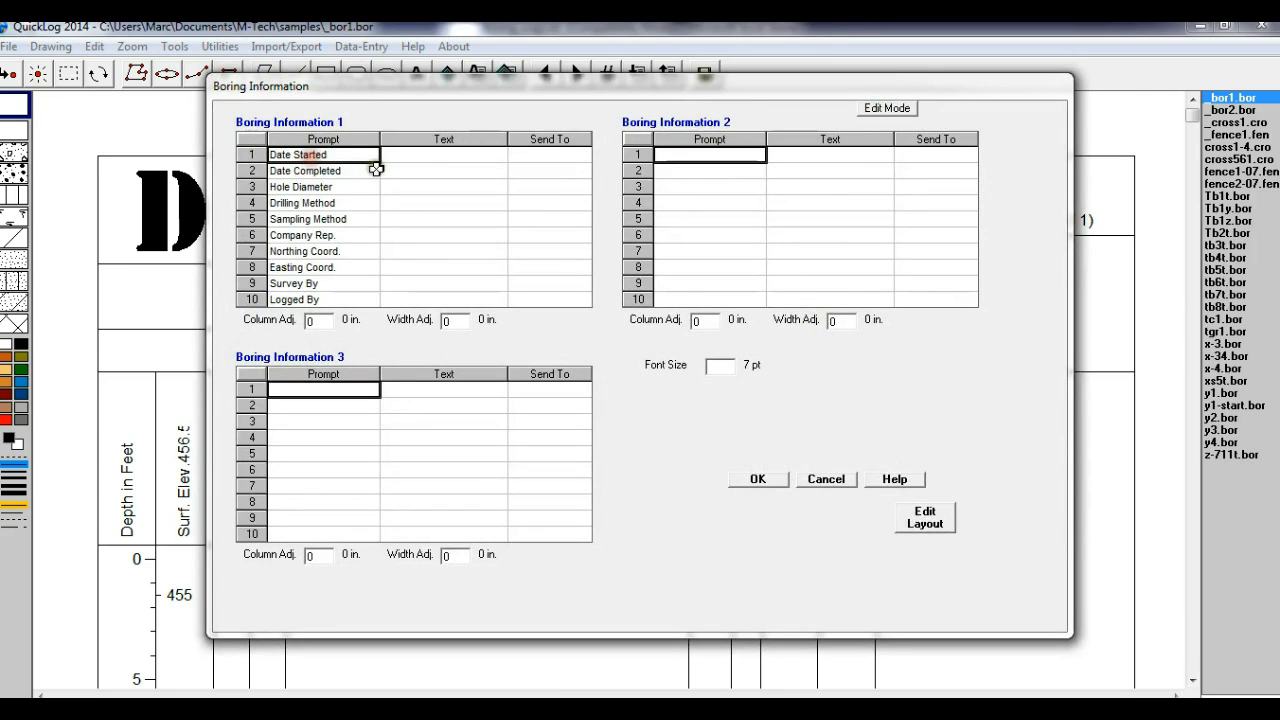
key("ctrl+v")
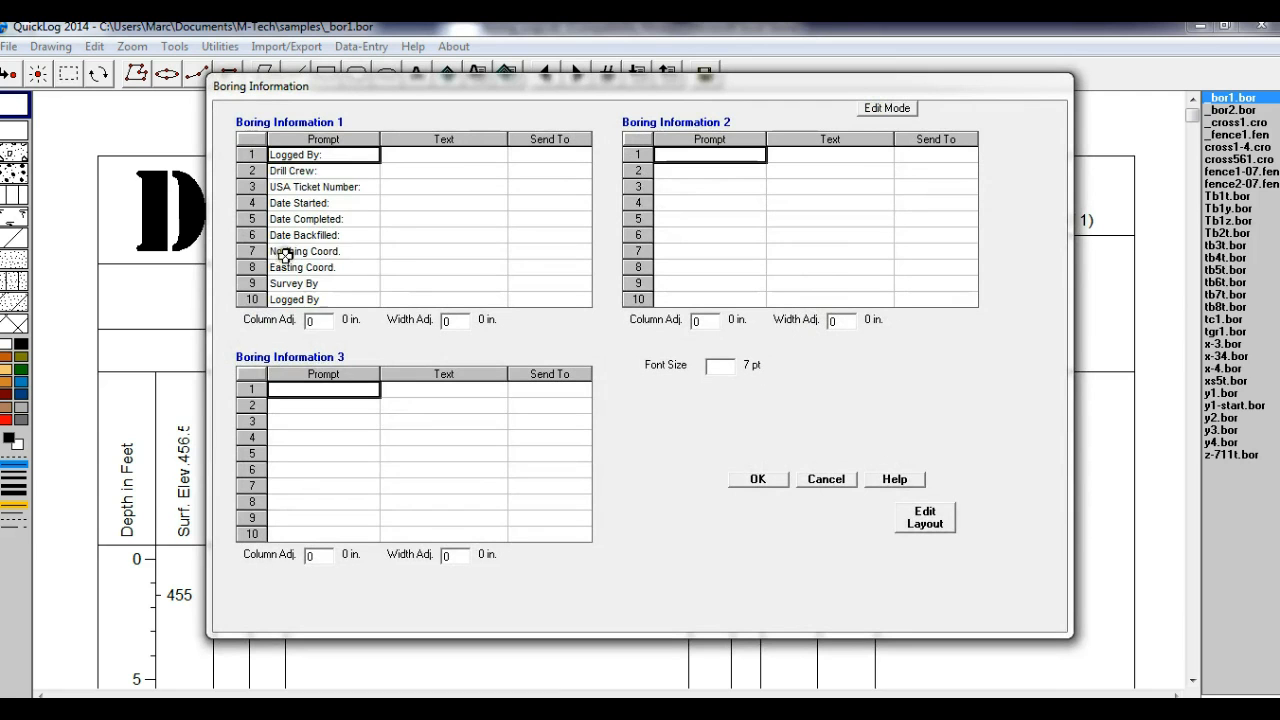
Step: Clear the leftover Boring Information 1 prompts in rows 7 to 10 and apply the boring information
left_click_drag(285, 254, 312, 322)
key("Delete")
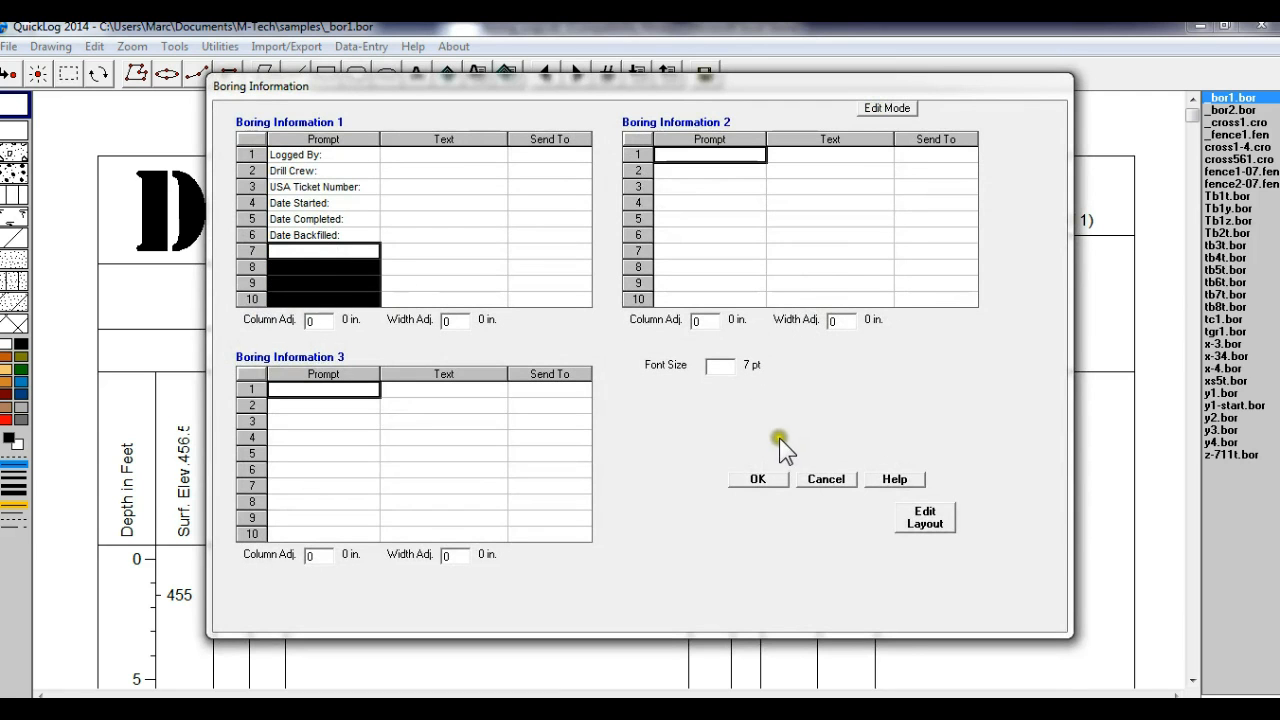
left_click(737, 480)
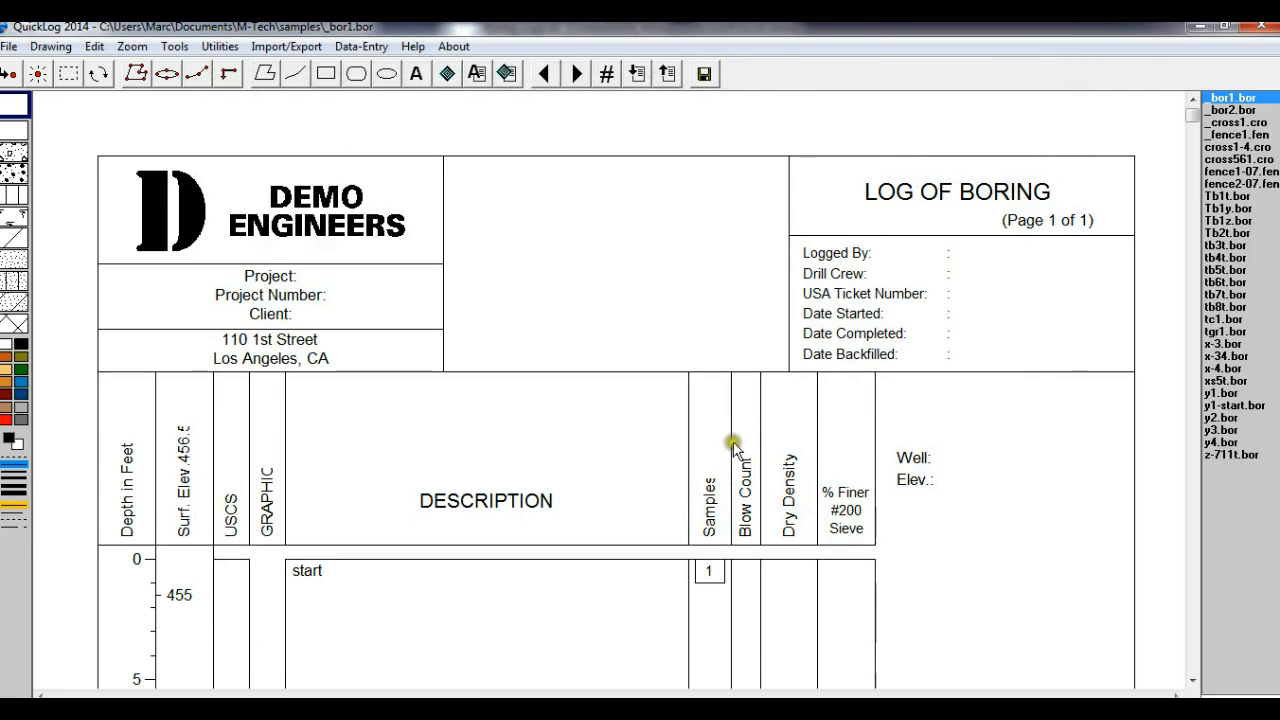
Step: Switch to Excel, copy the labels from "Drilling Contractor:" through "Total Depth of Boring:" in column R, and return to QuickLog
left_click(488, 708)
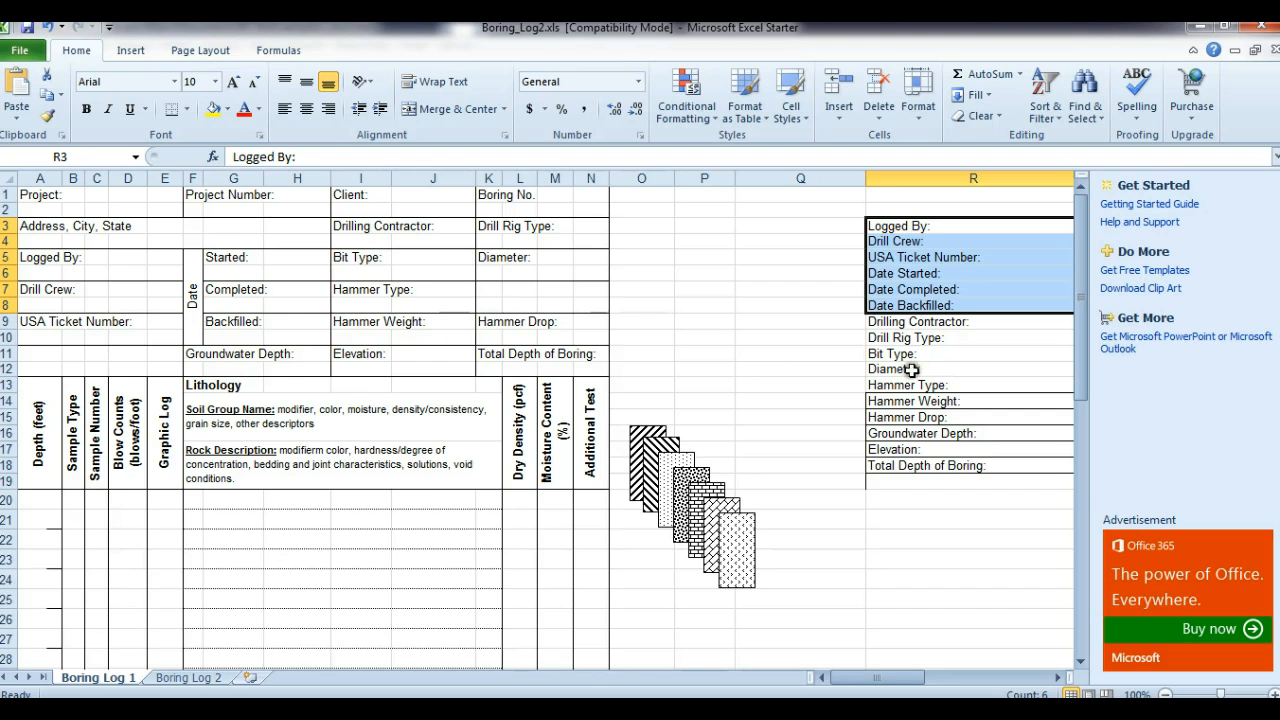
left_click_drag(889, 321, 907, 468)
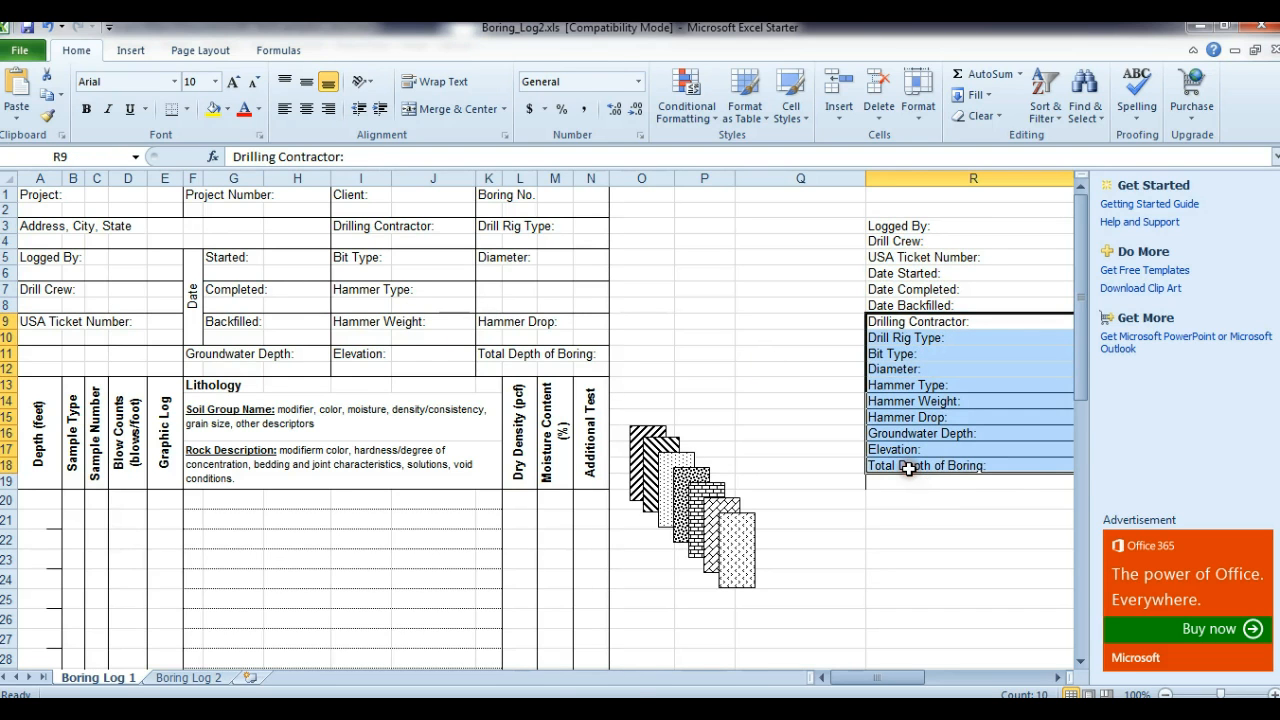
key("ctrl+c")
left_click(488, 708)
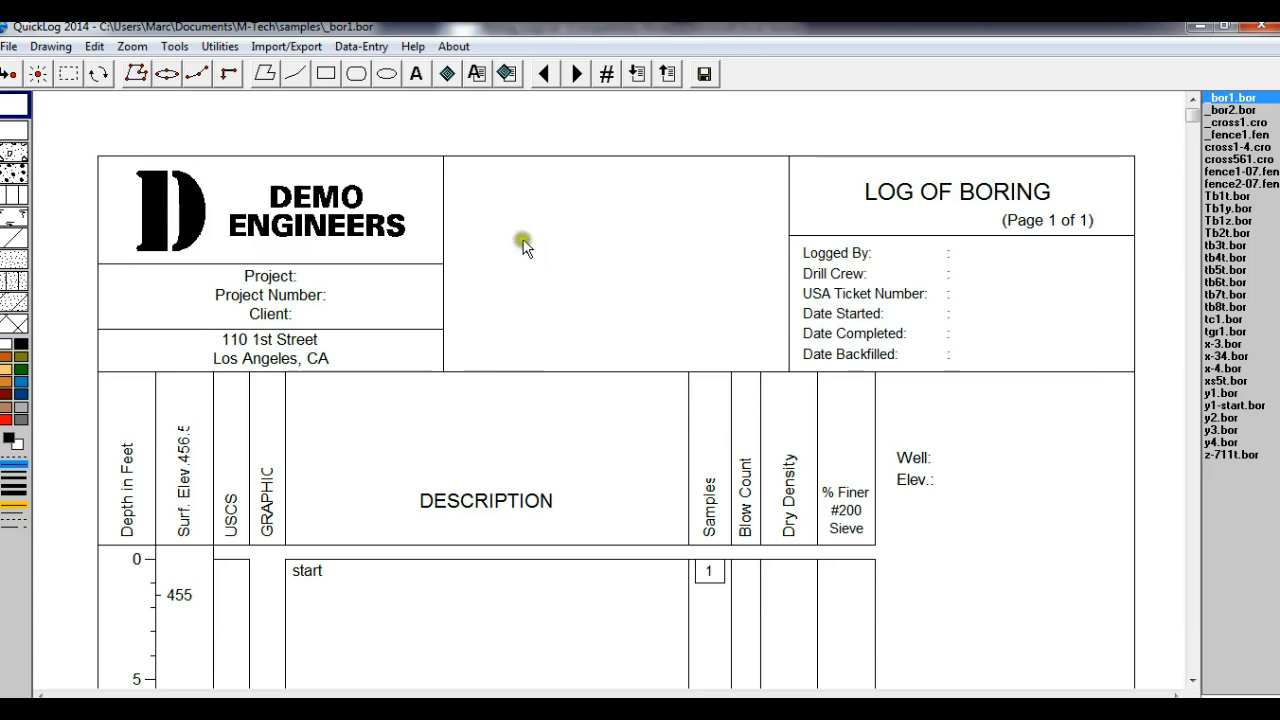
Step: Paste the copied labels into the Boring Information 2 prompts, starting at row 1, and apply the boring information
double_click(836, 258)
left_click(688, 158)
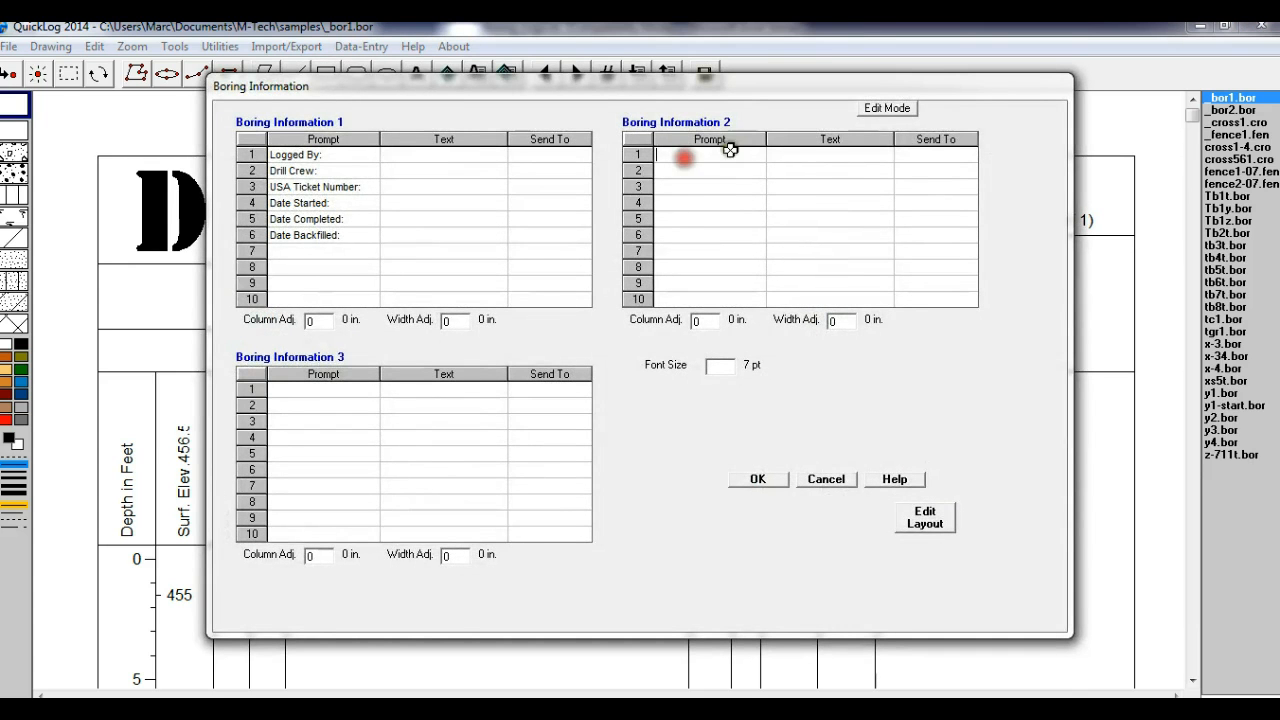
left_click(870, 107)
left_click(683, 158)
key("ctrl+v")
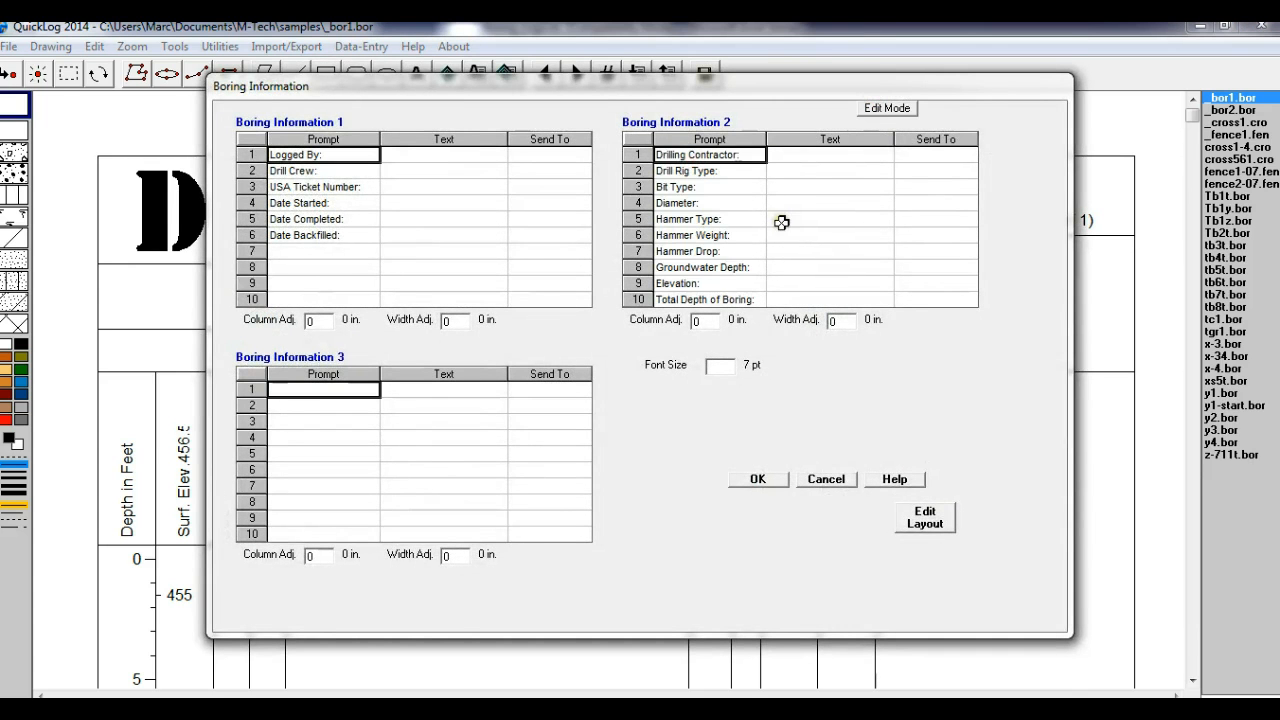
left_click(760, 481)
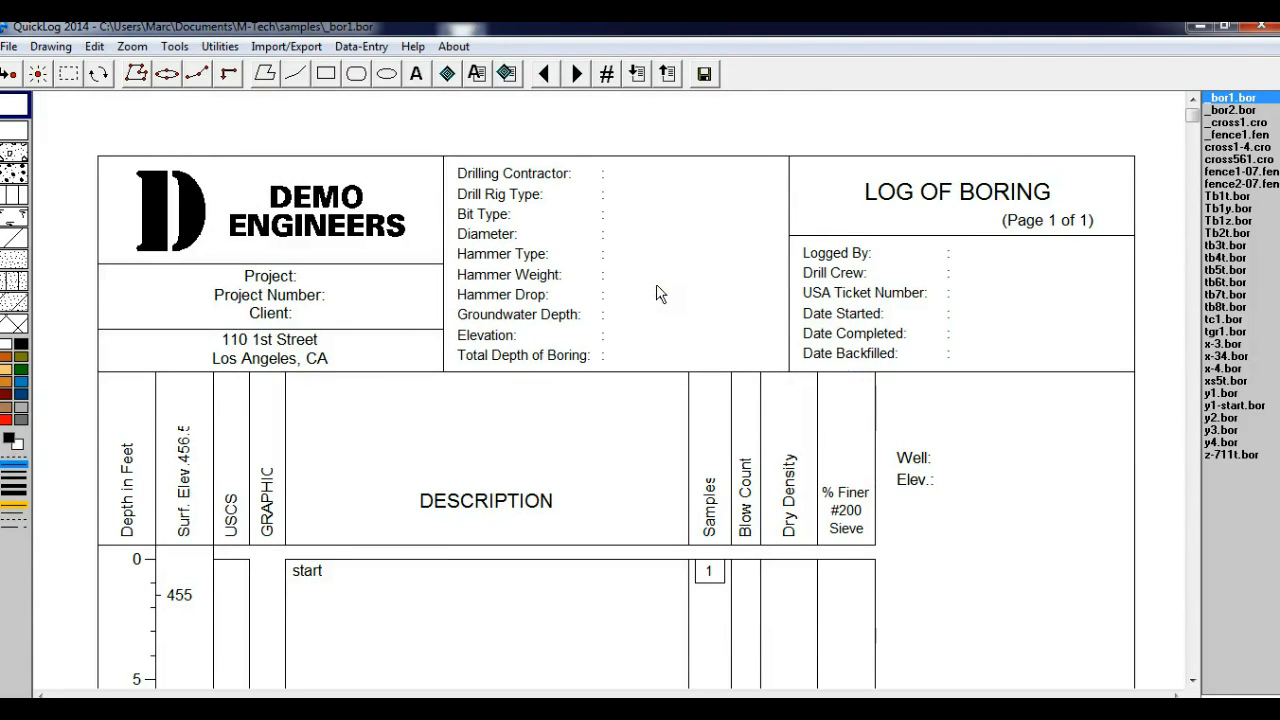
Step: Replace the header's graphic logo with a text logo whose first line reads "GeoEngineering"
double_click(334, 222)
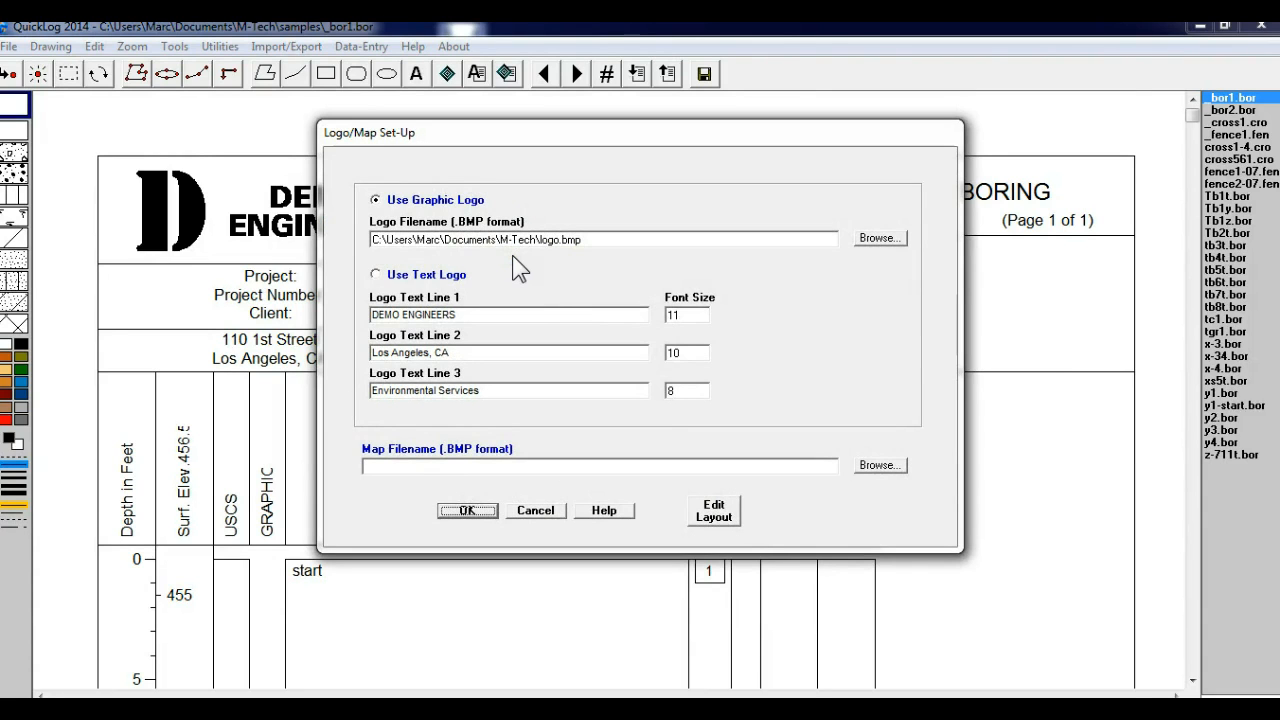
left_click(376, 274)
left_click_drag(490, 318, 370, 338)
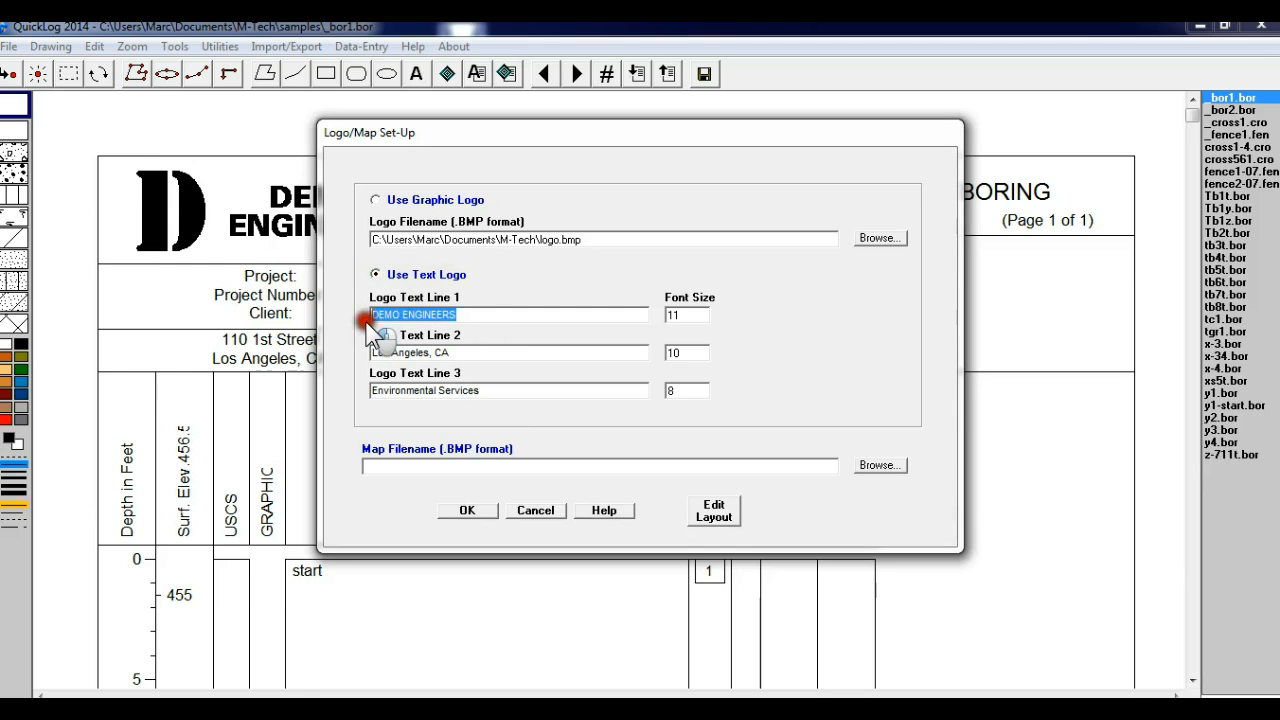
type("GeoEngineering")
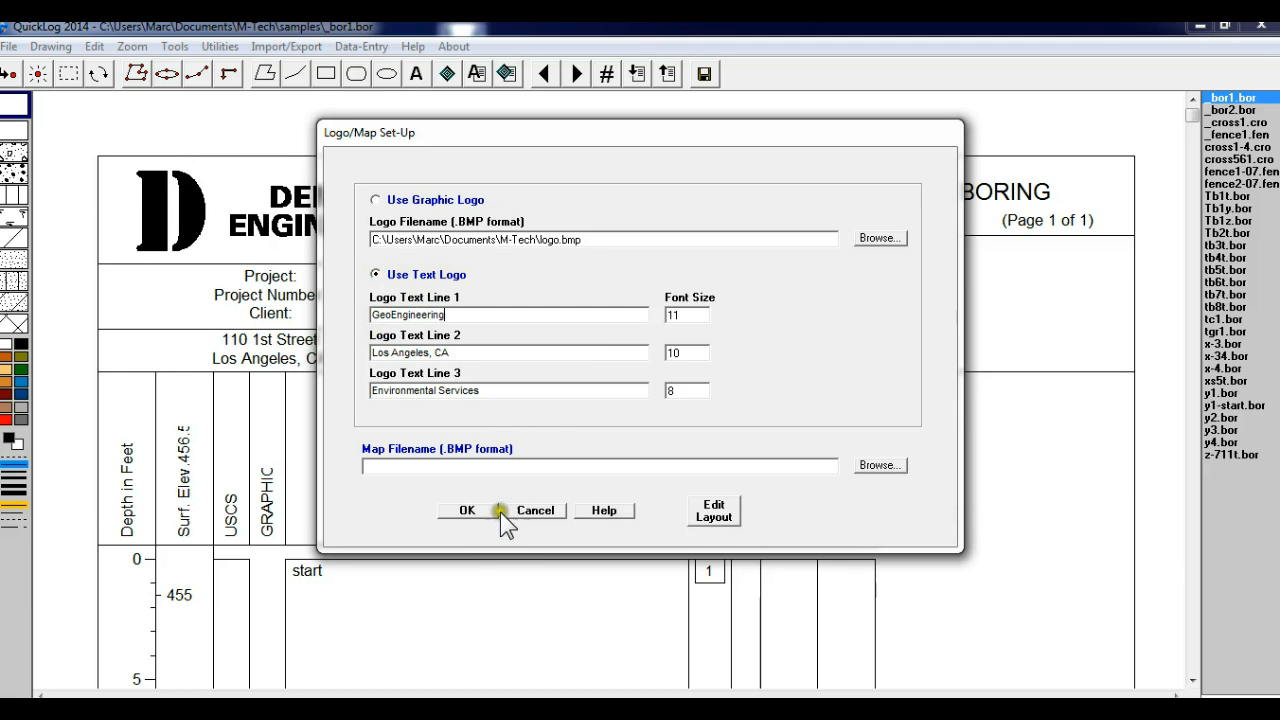
left_click(470, 511)
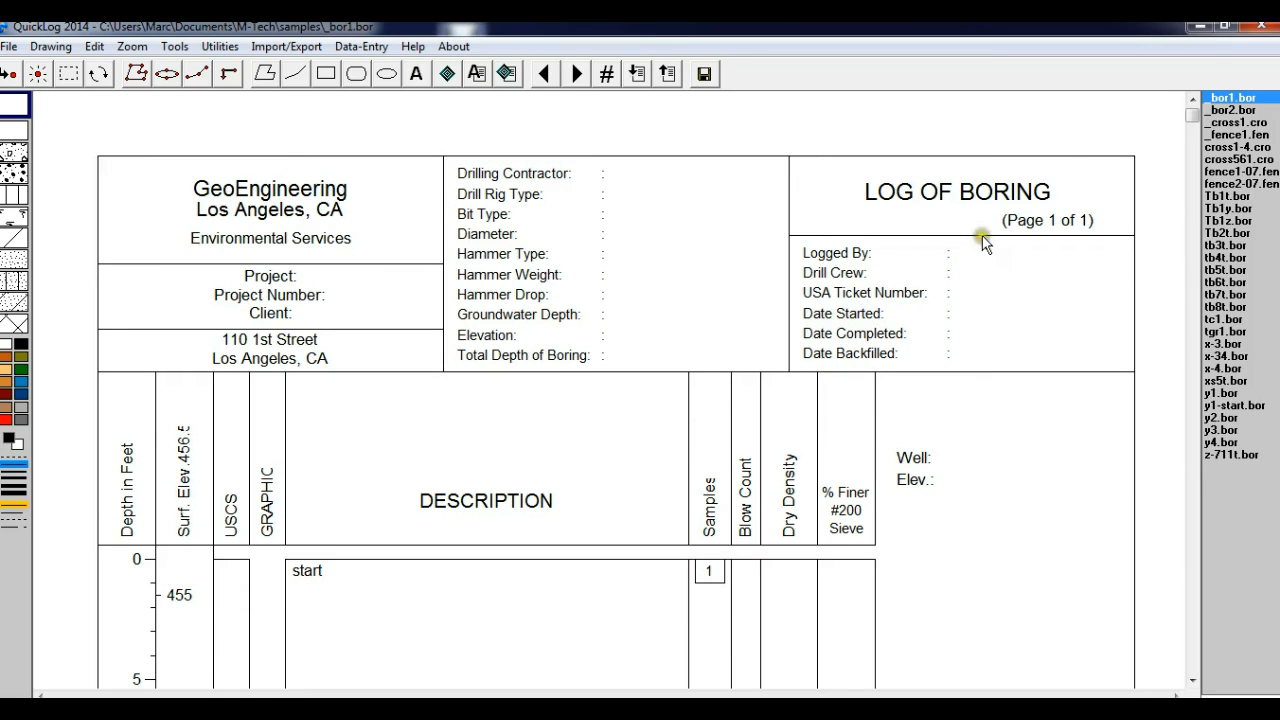
Step: Open logo.bmp from the M-Tech documents folder in Paint to check its pixel dimensions
left_click(1199, 31)
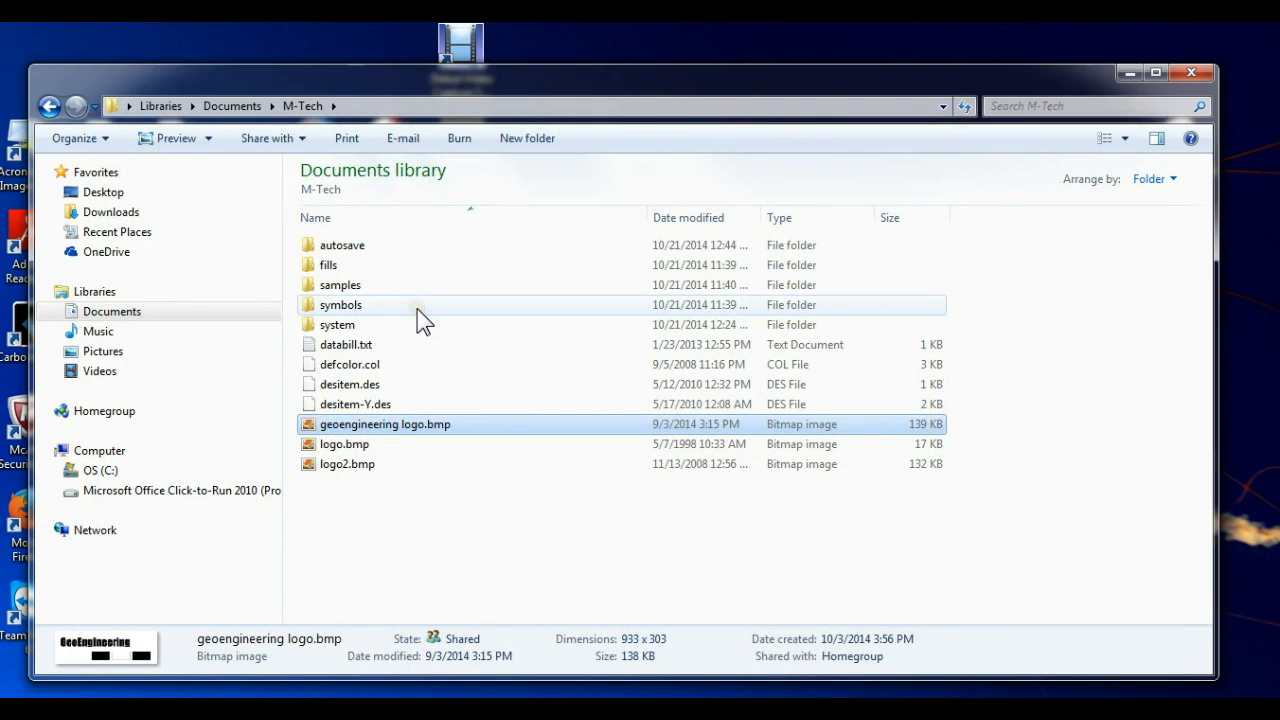
right_click(340, 448)
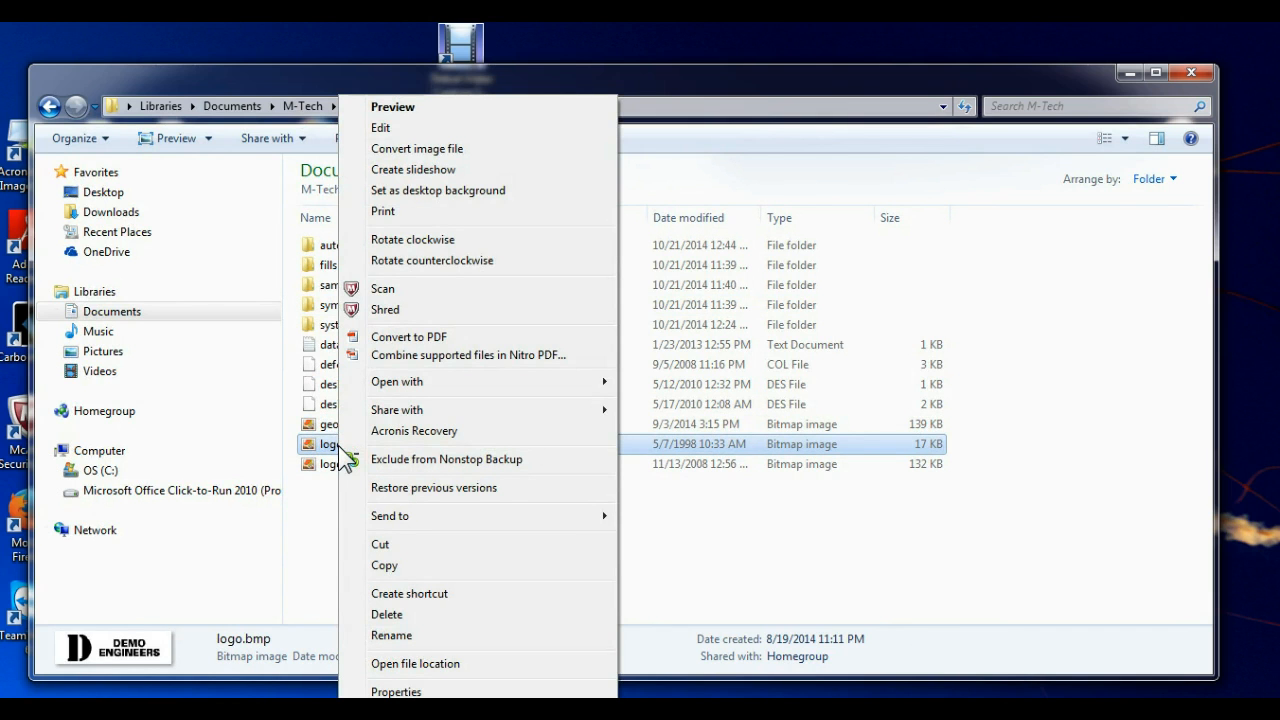
mouse_move(436, 381)
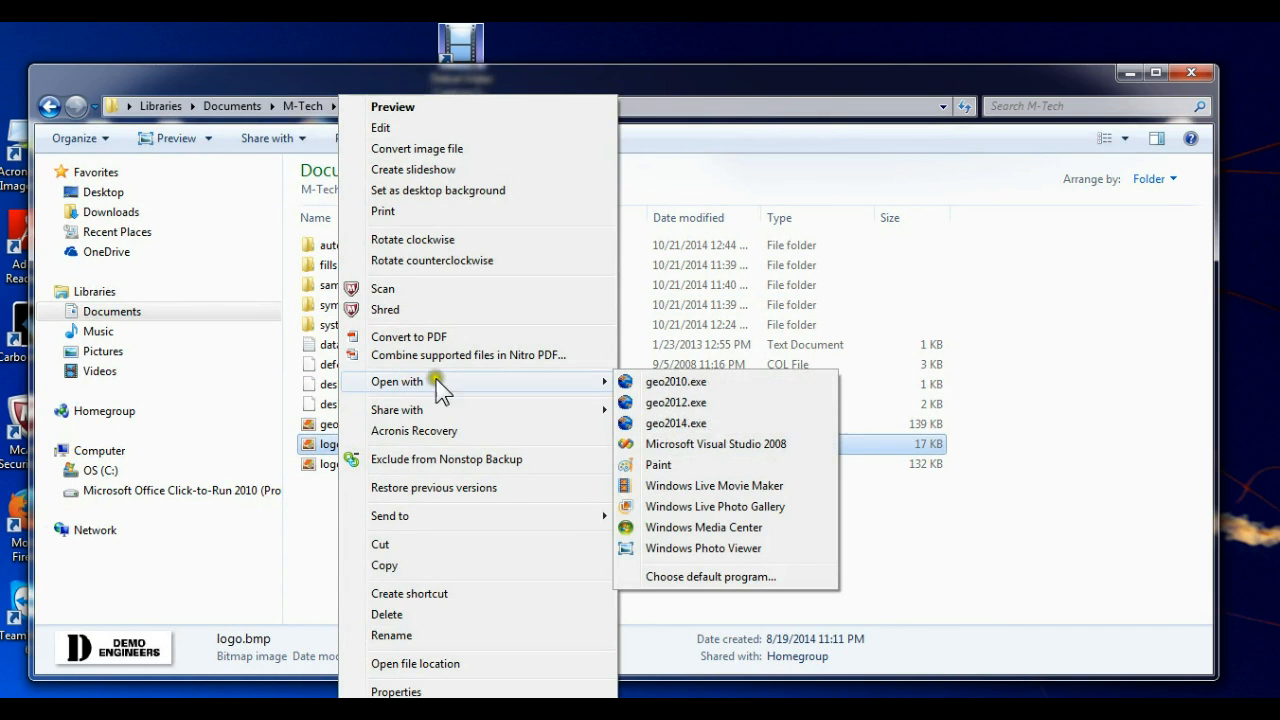
left_click(667, 462)
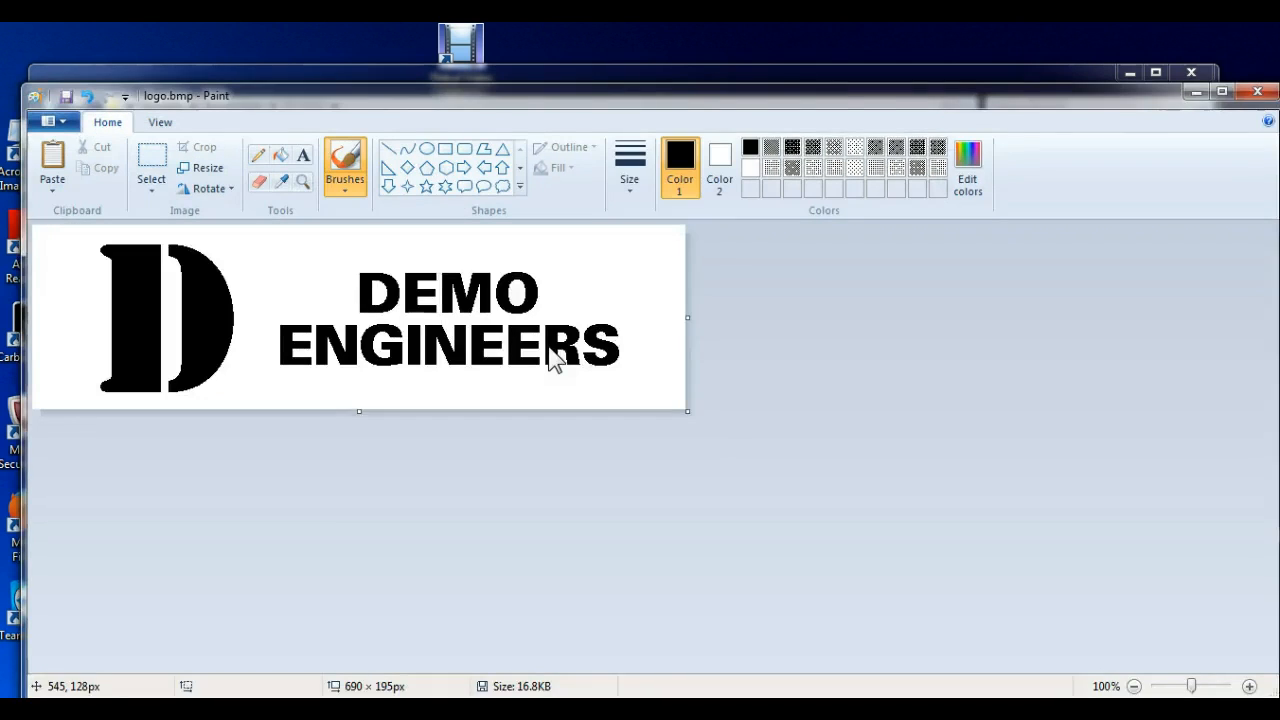
left_click(493, 632)
left_click(1192, 95)
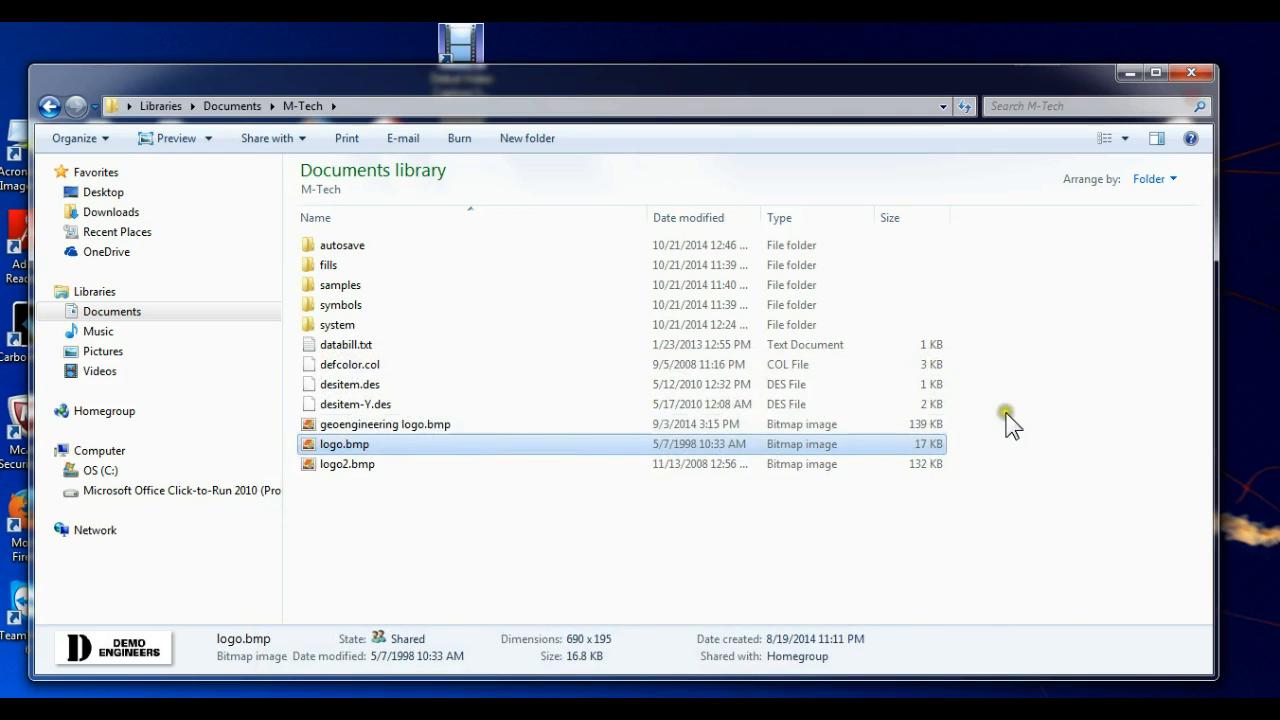
Step: Open geoengineering logo.bmp in Paint and resize it to 695 pixels wide, maintaining the aspect ratio
left_click(374, 423)
right_click(374, 423)
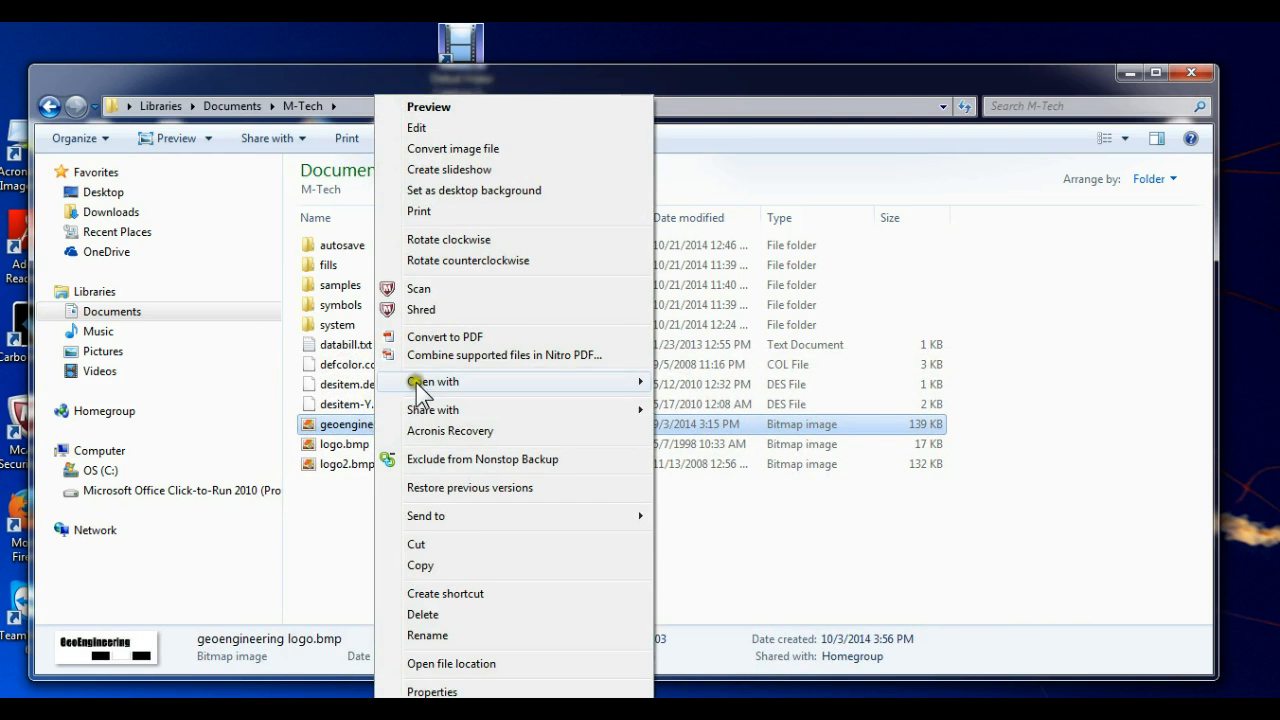
mouse_move(414, 381)
left_click(707, 463)
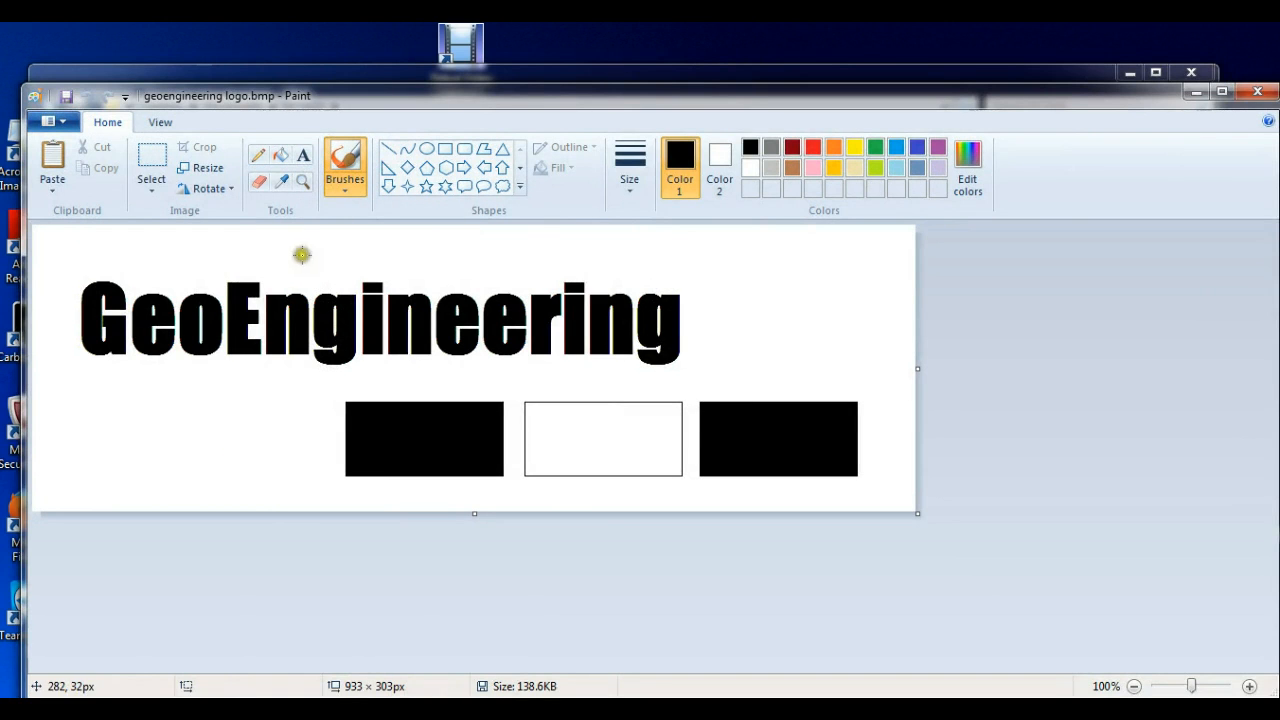
left_click(208, 168)
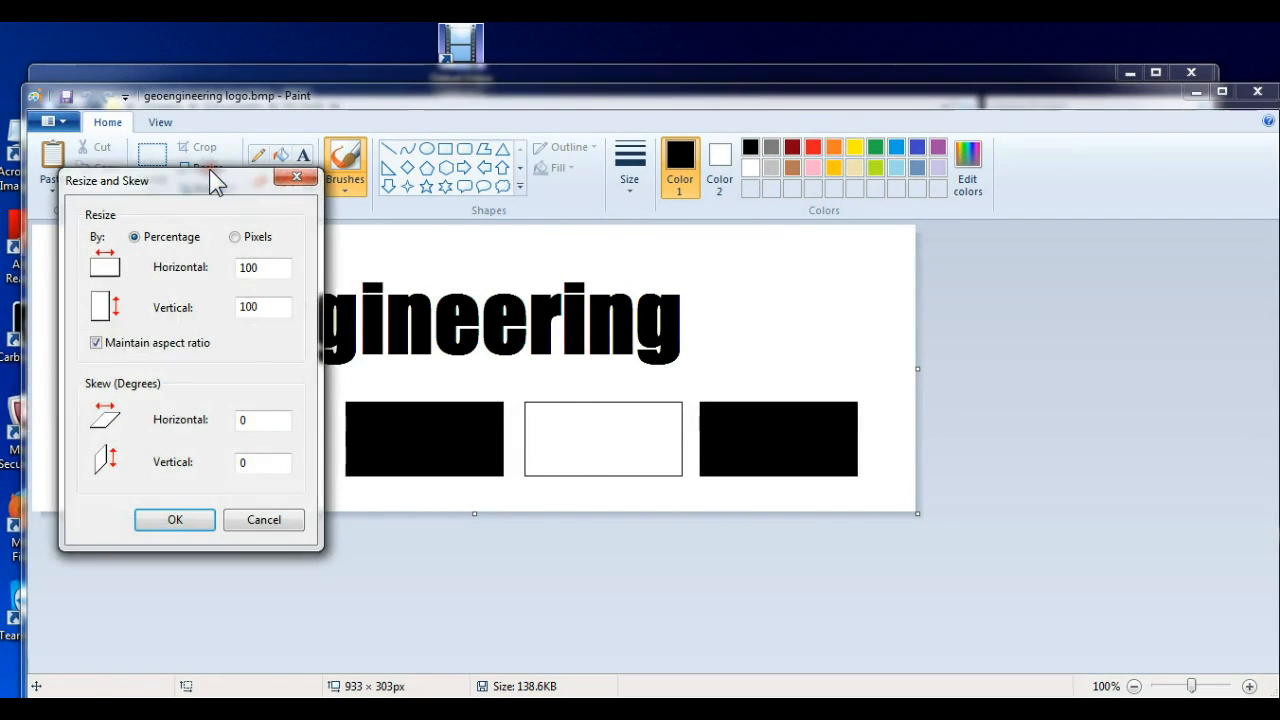
left_click(236, 237)
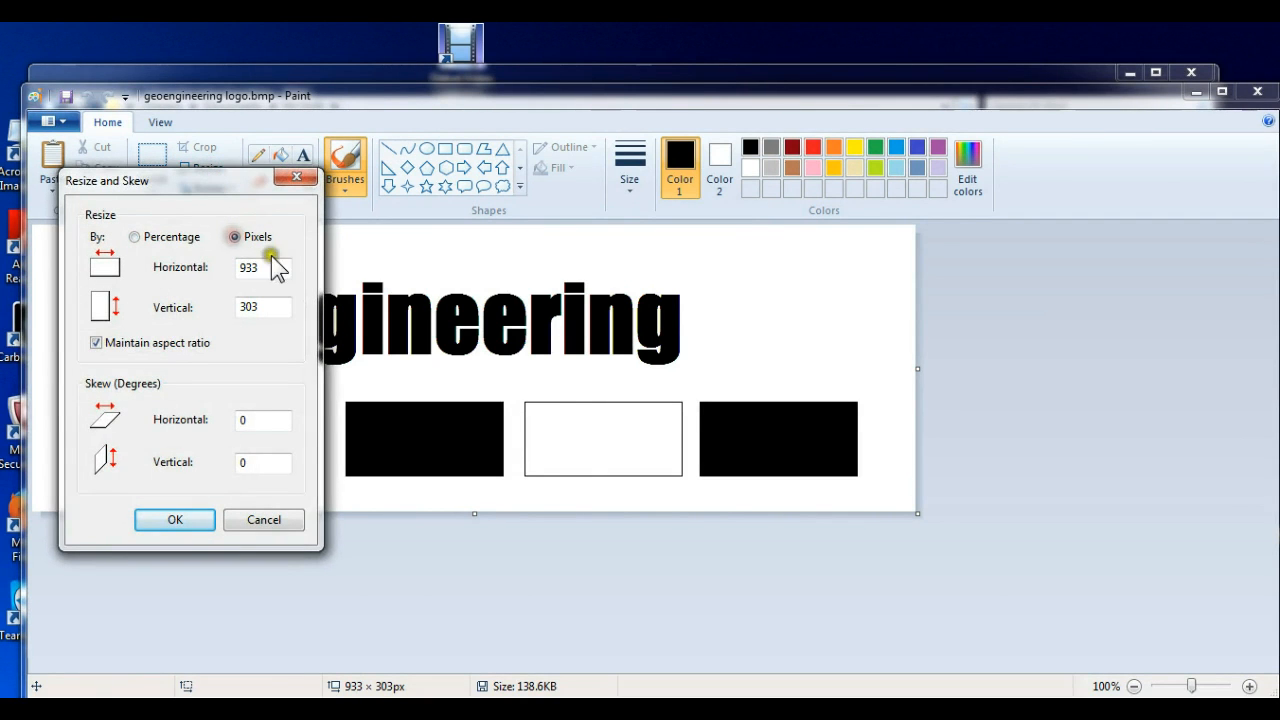
double_click(233, 268)
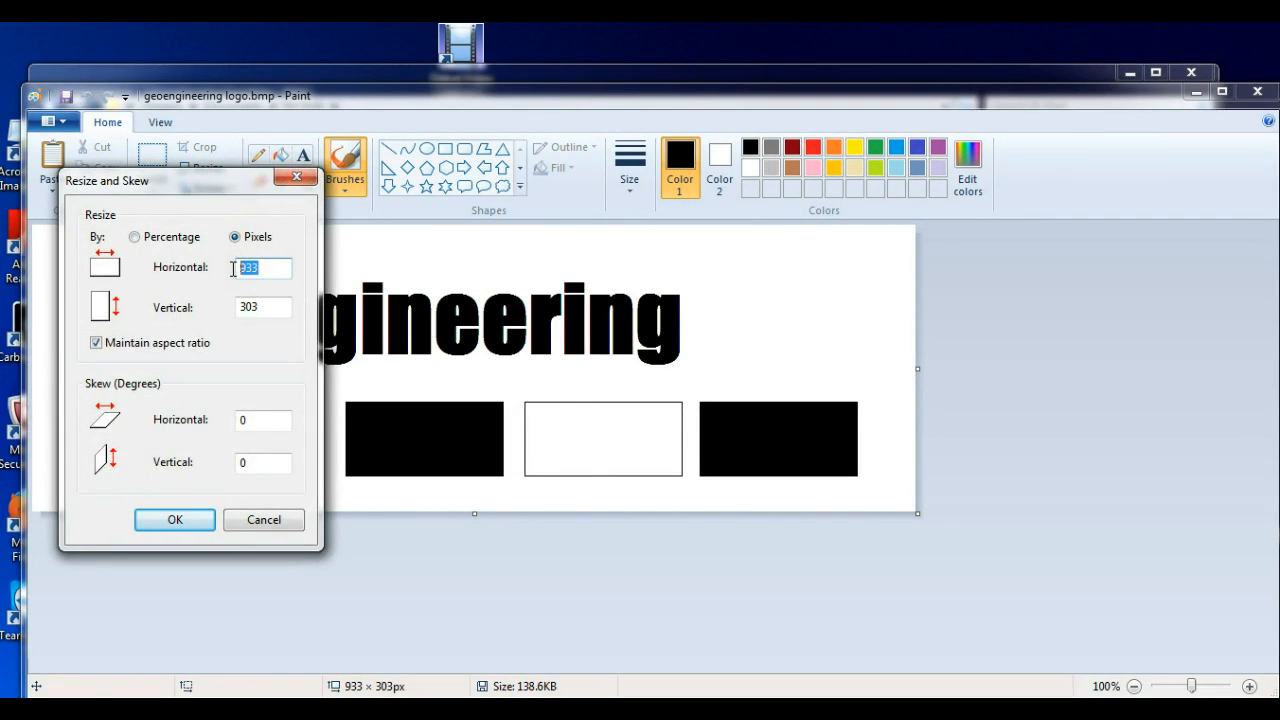
left_click(205, 519)
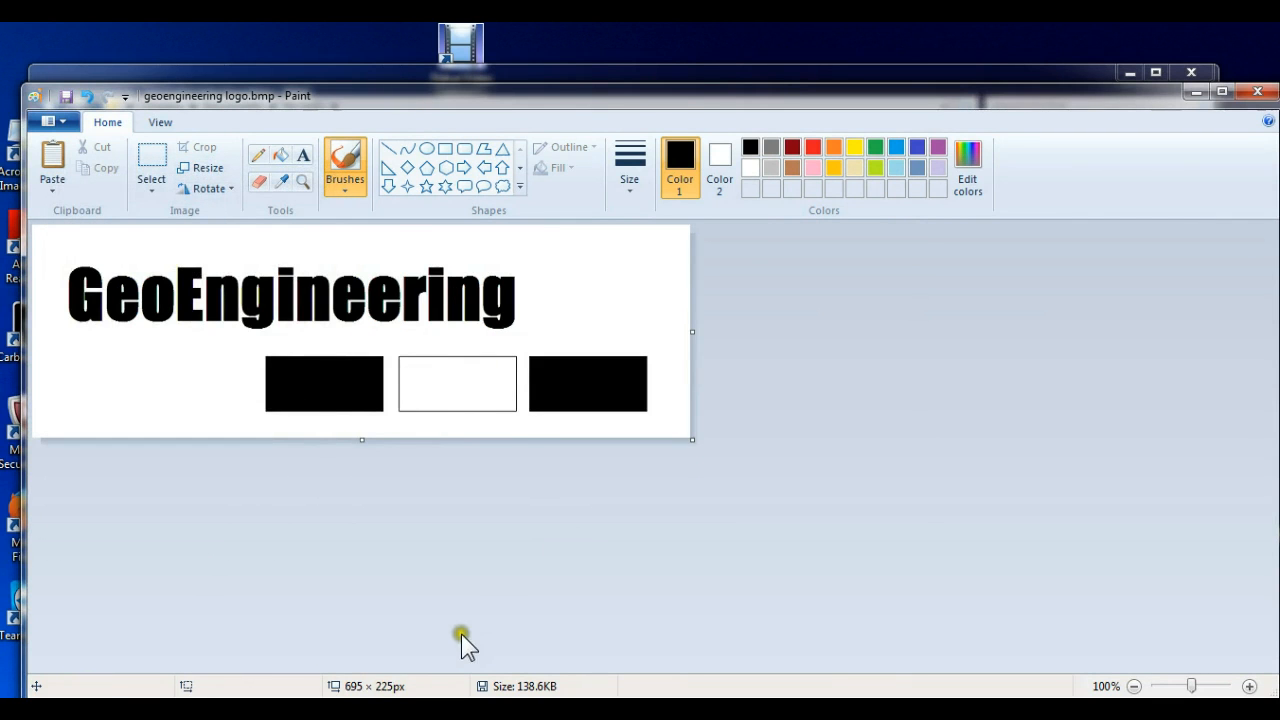
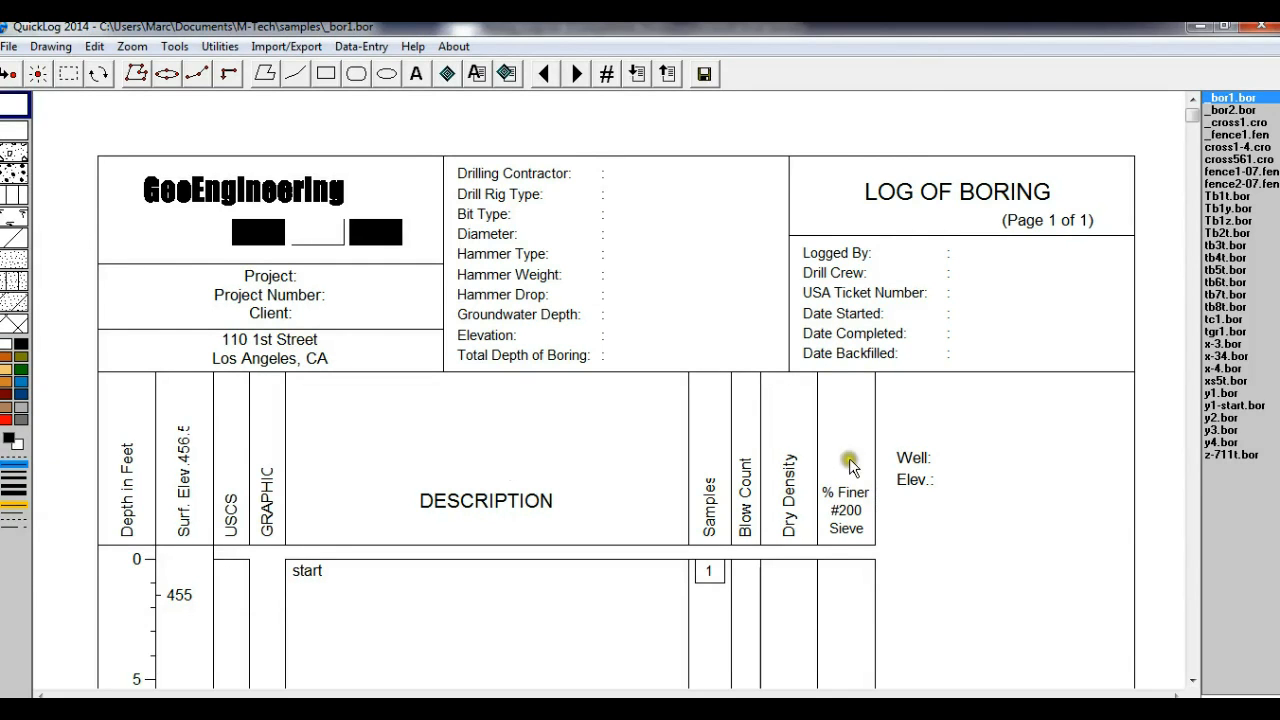
left_click(364, 47)
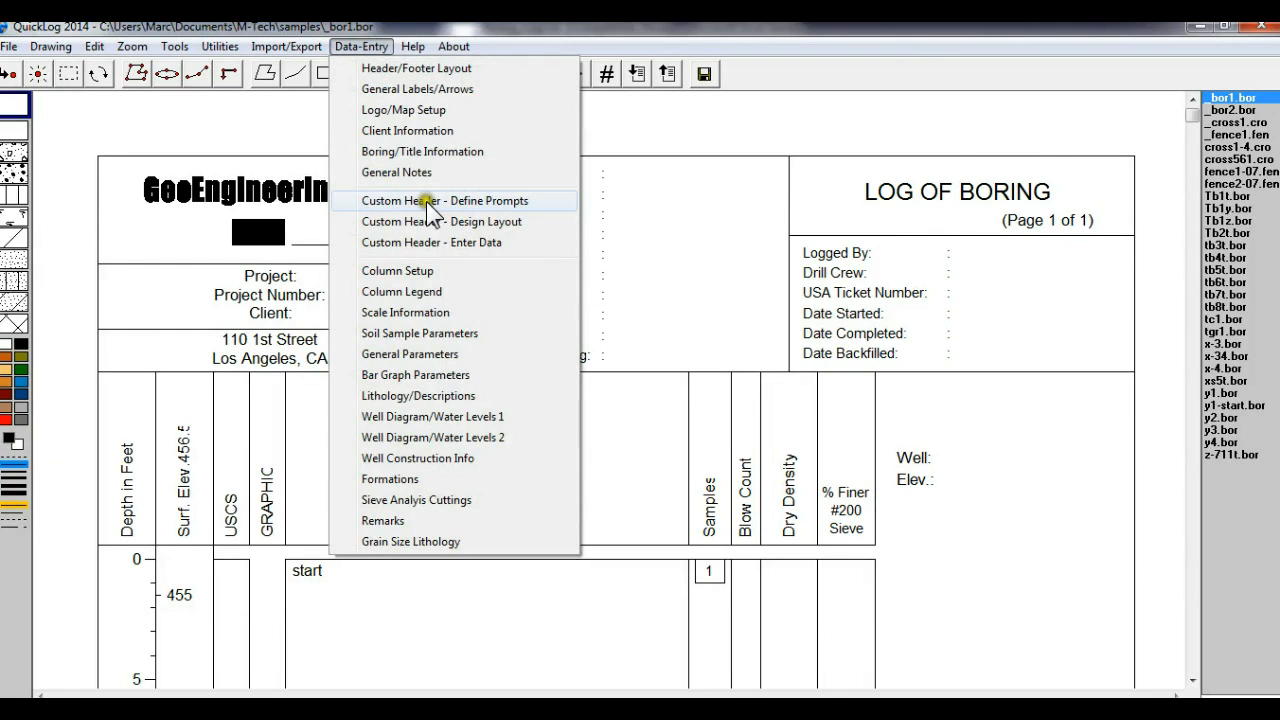
left_click(424, 270)
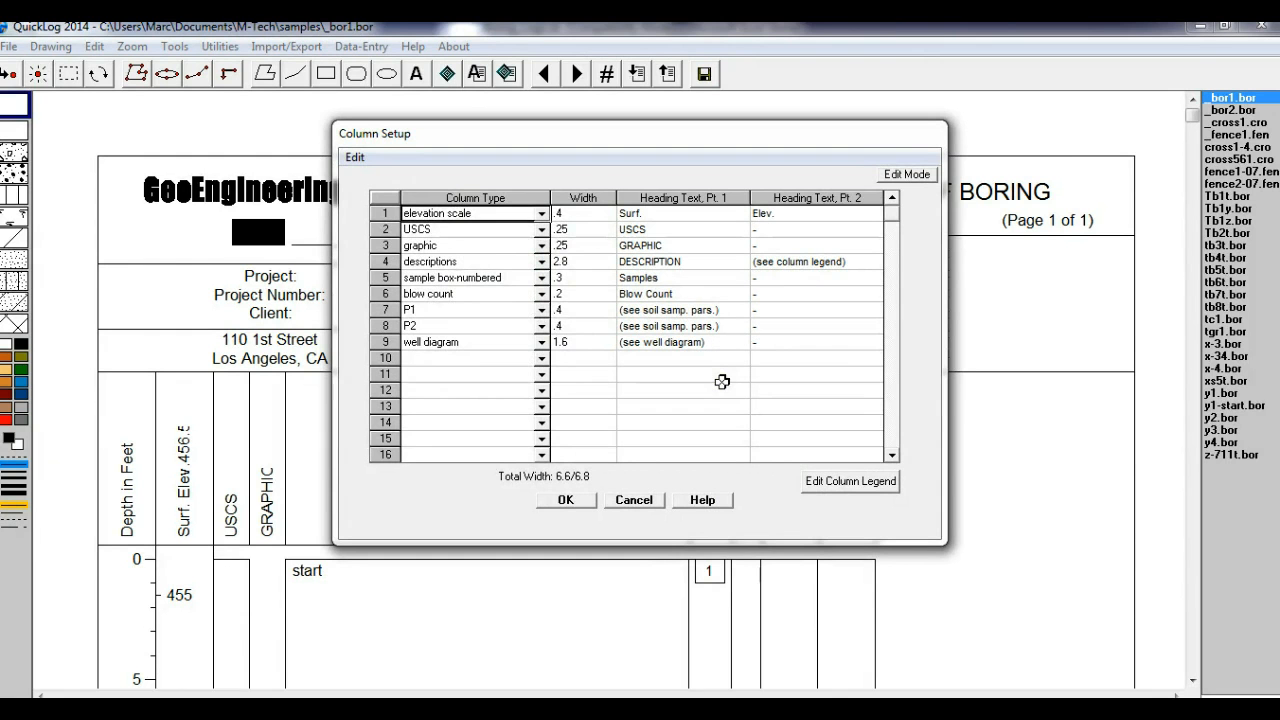
left_click(655, 499)
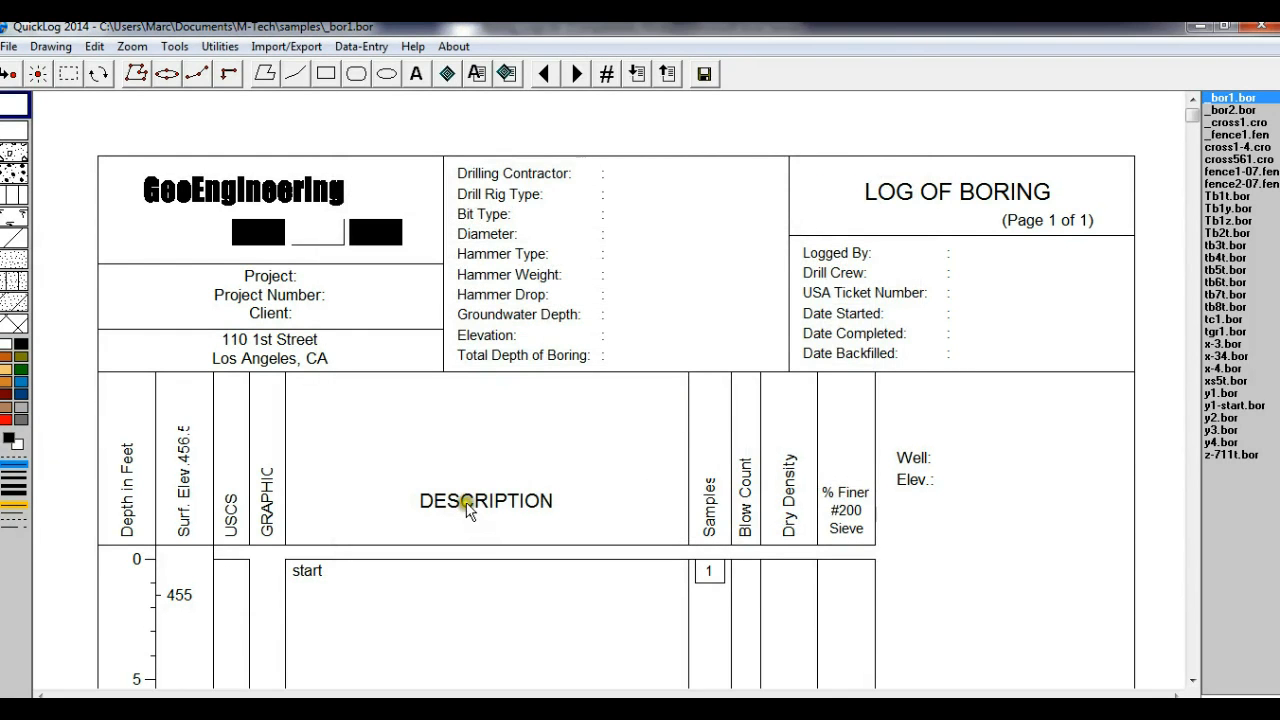
Step: Check the Excel form's column order and set the boring log's first column type to sample box-graphic
double_click(495, 505)
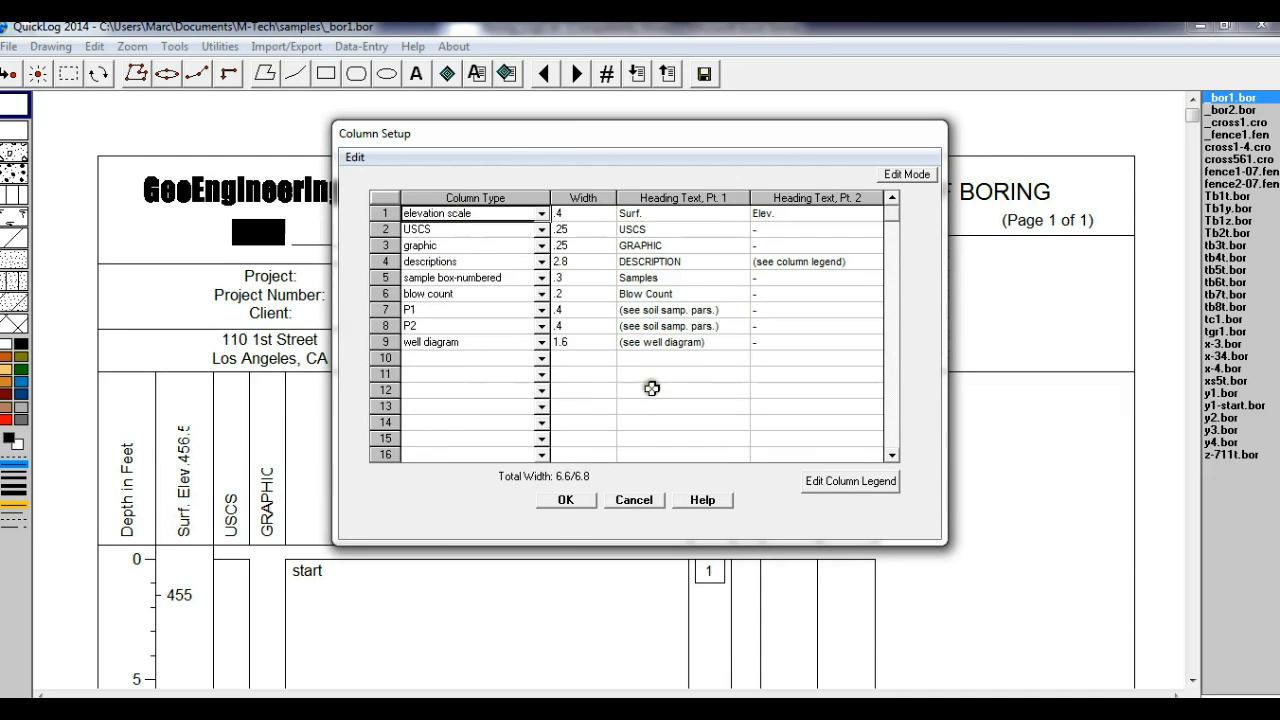
left_click_drag(581, 143, 769, 136)
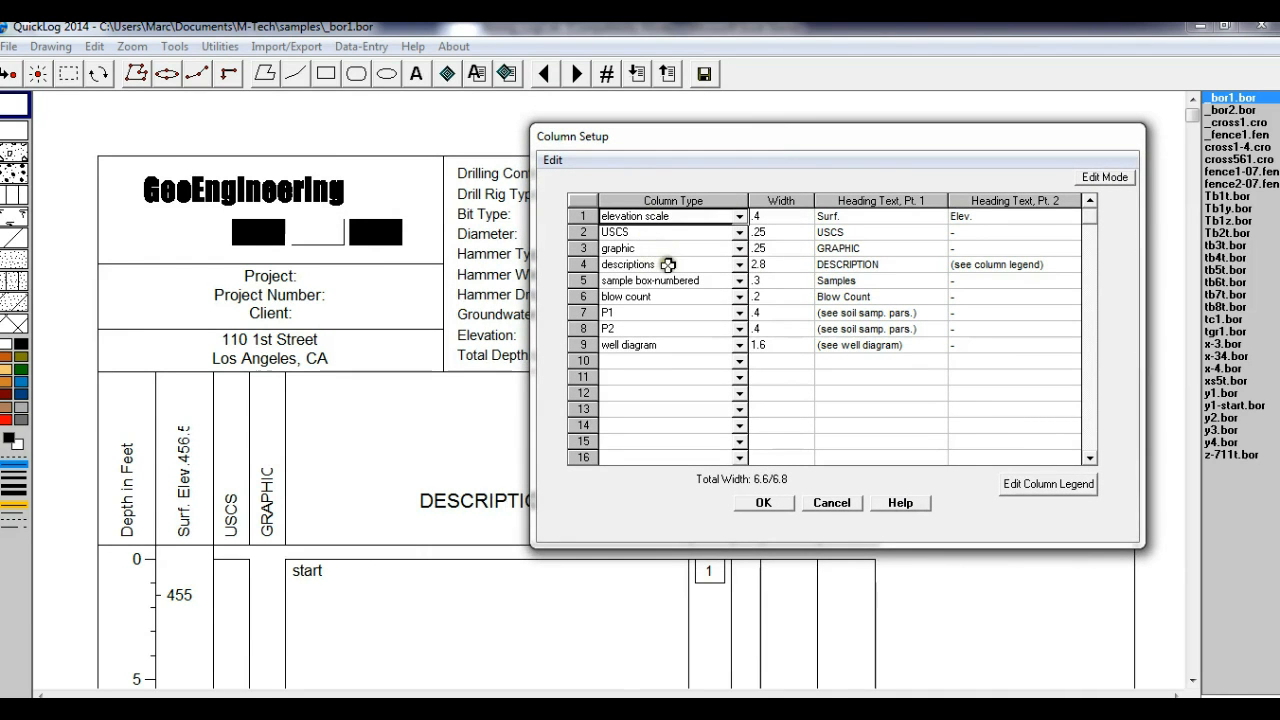
left_click_drag(706, 138, 728, 118)
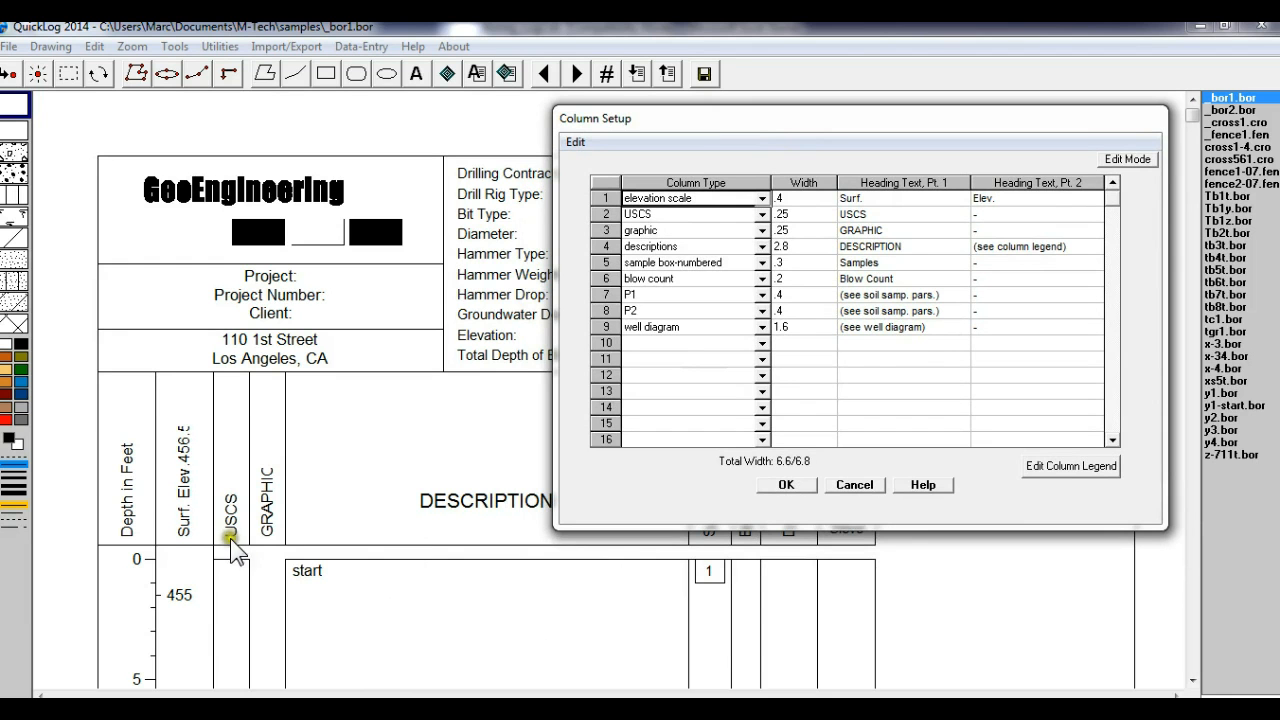
left_click_drag(700, 121, 197, 114)
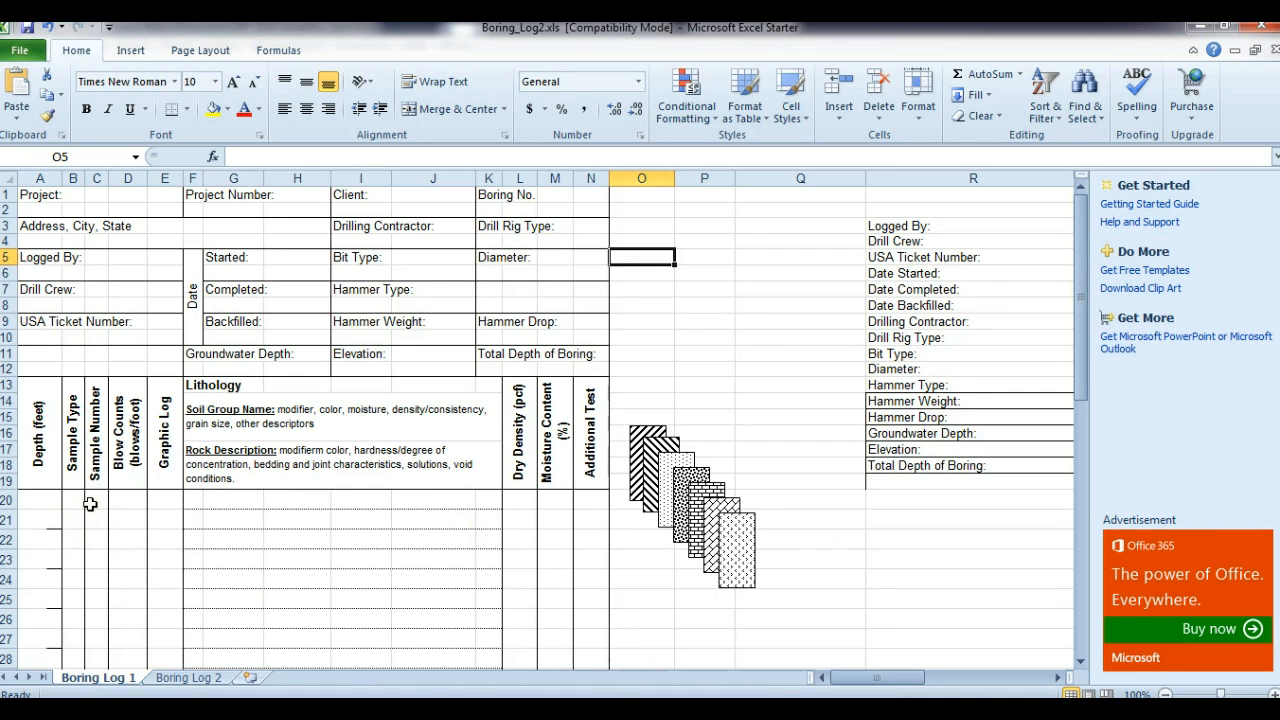
left_click(1200, 27)
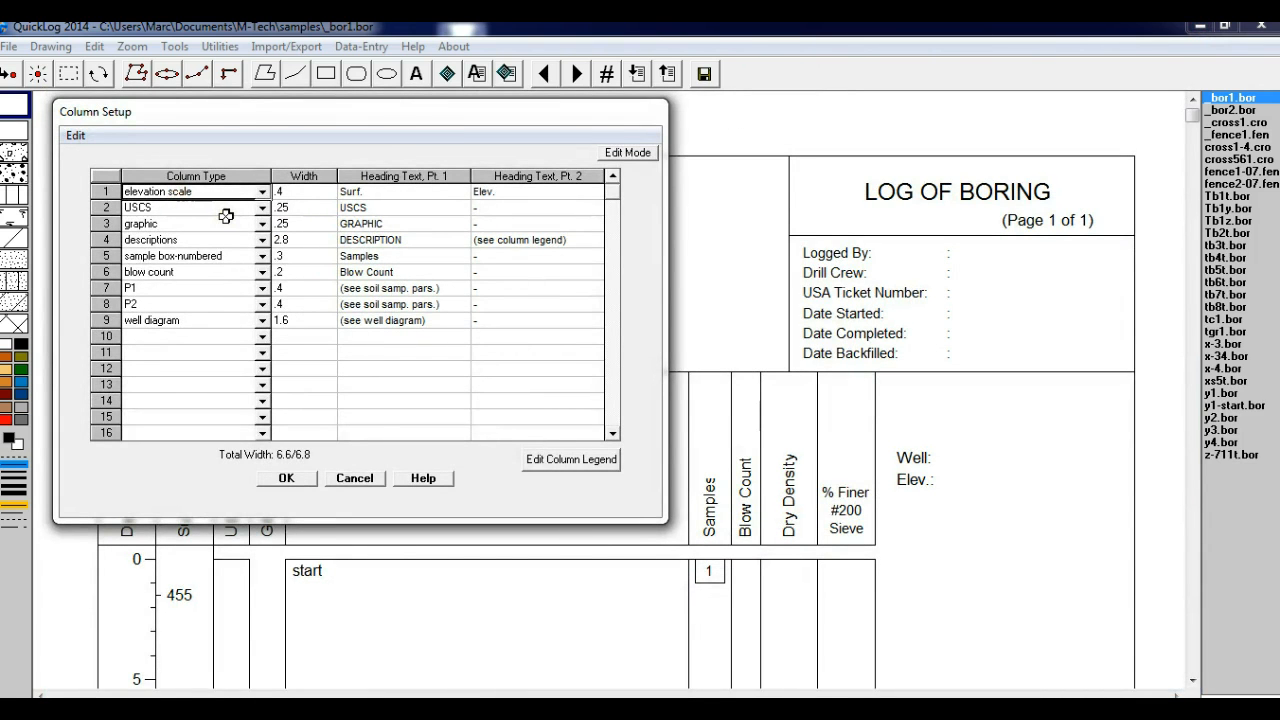
left_click(262, 191)
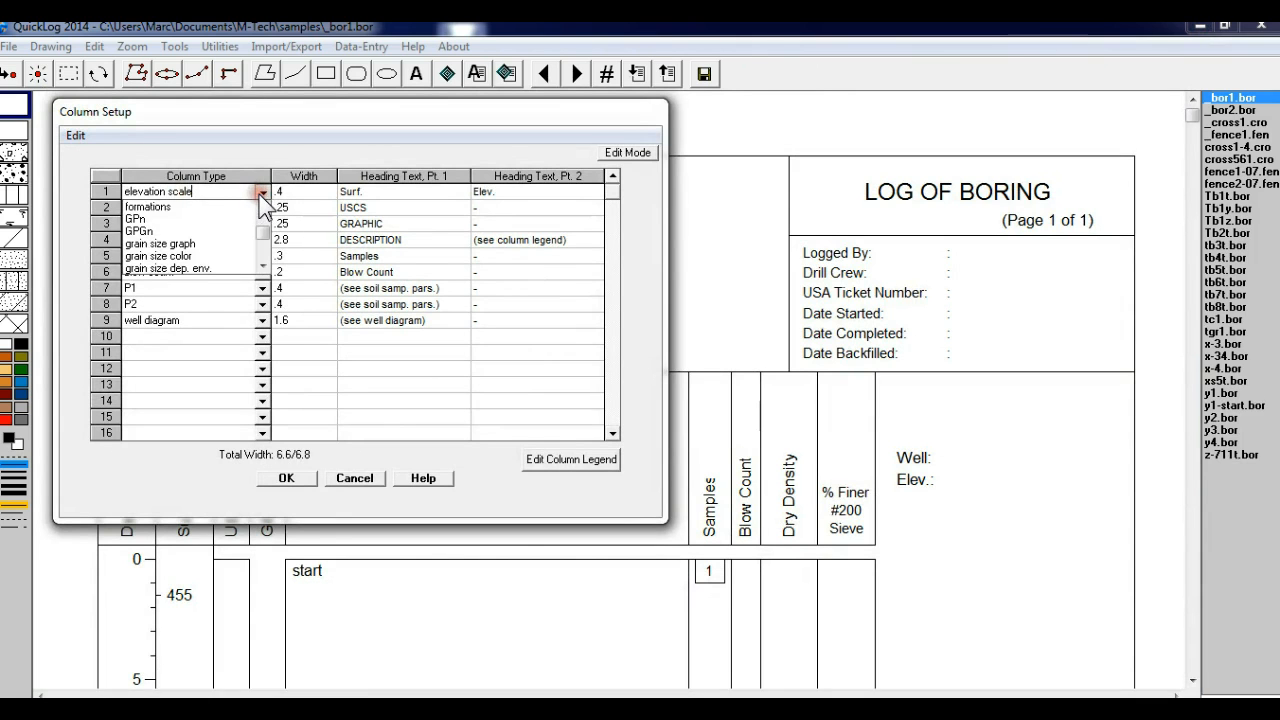
left_click(260, 226)
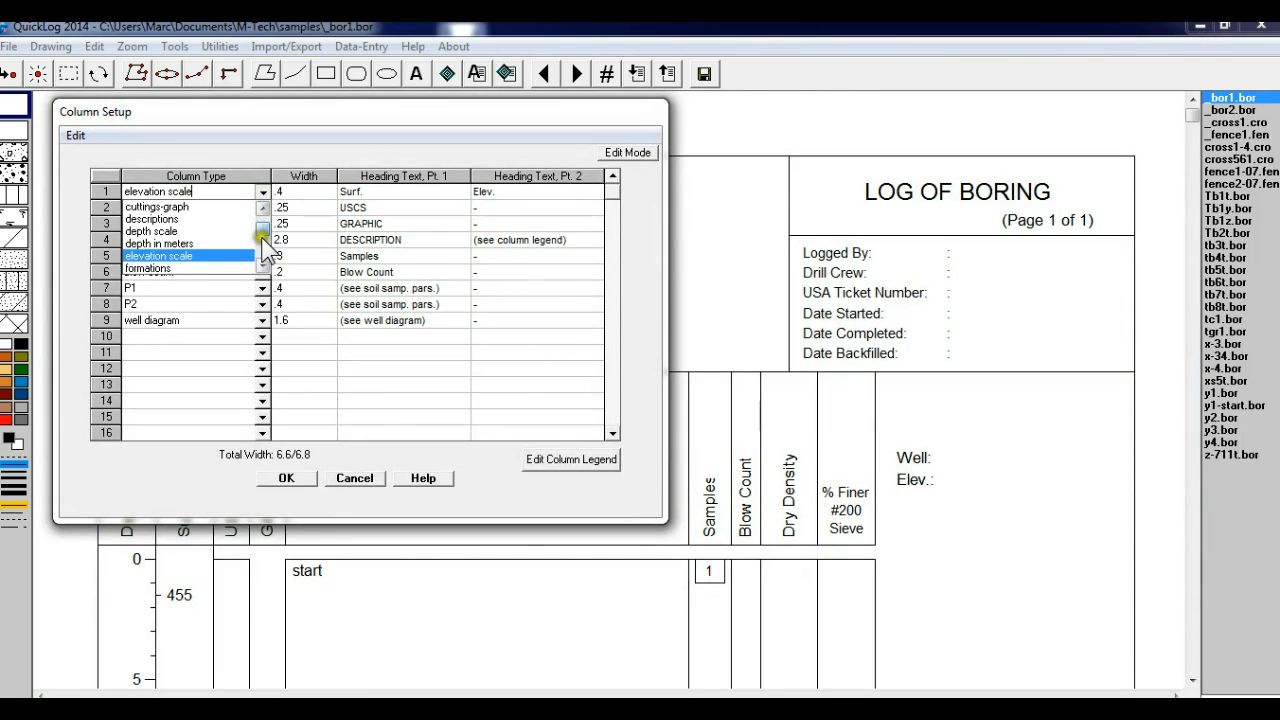
left_click(261, 264)
left_click(261, 264)
left_click(192, 231)
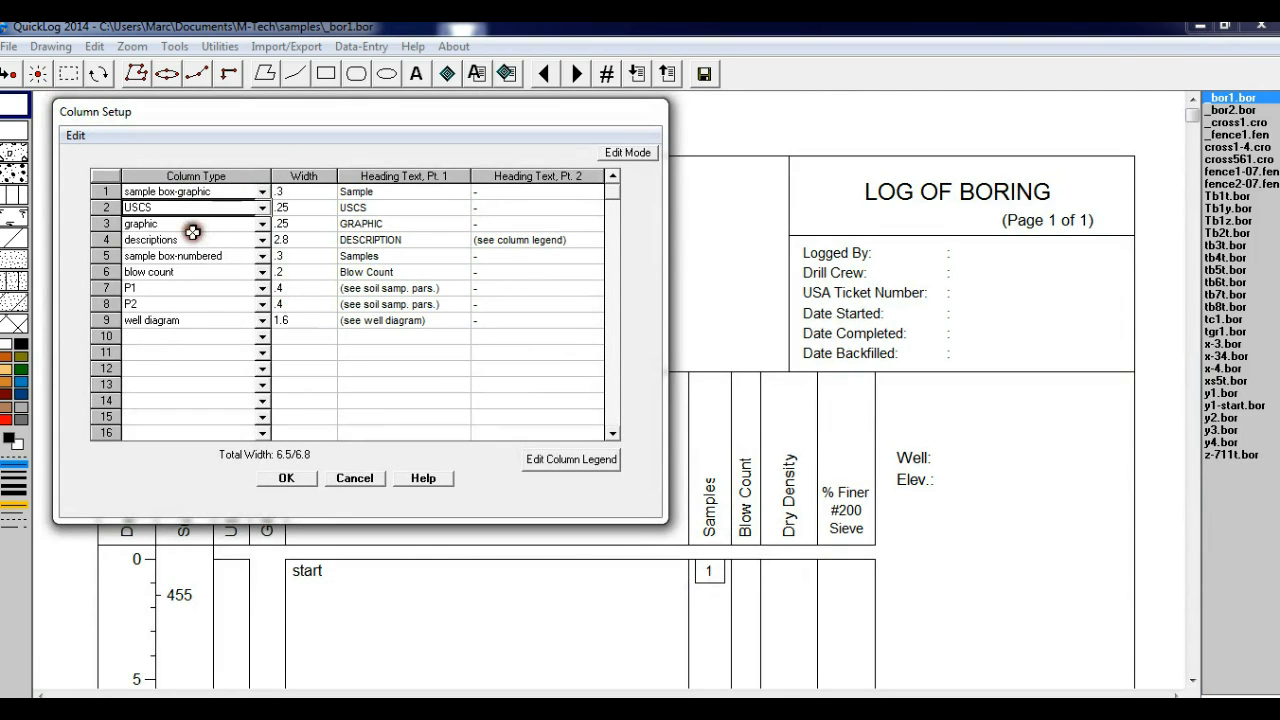
Step: Set the second column's type to P1 and apply the column setup
left_click(262, 208)
left_click_drag(164, 207, 114, 207)
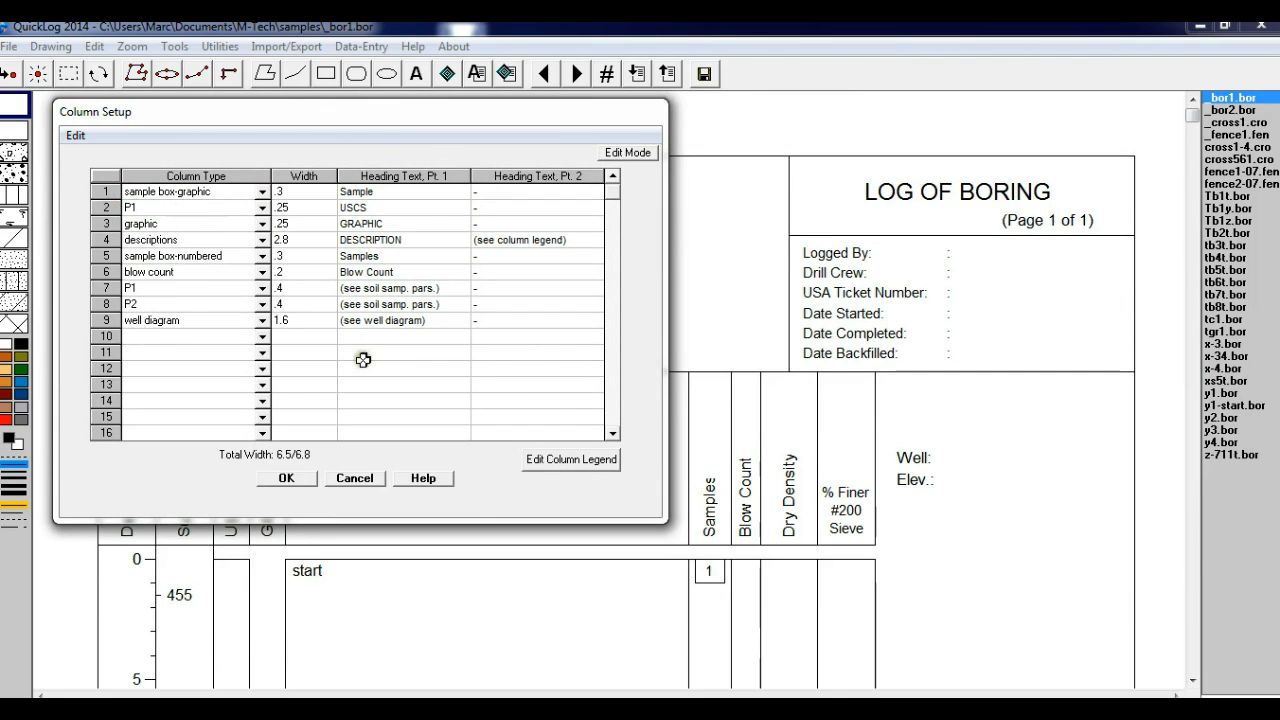
left_click(300, 478)
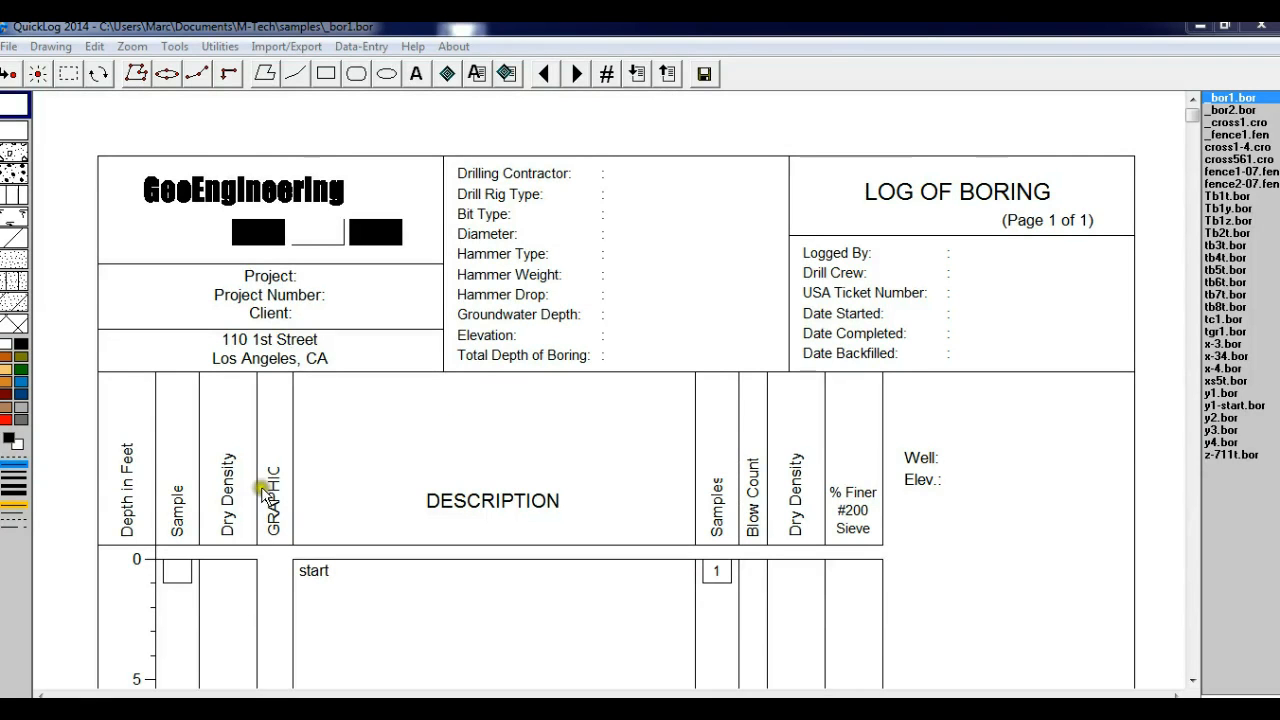
Step: Rename the first soil sample parameter "Samp no", set its heading to "Sample Number", and apply the parameters
double_click(238, 474)
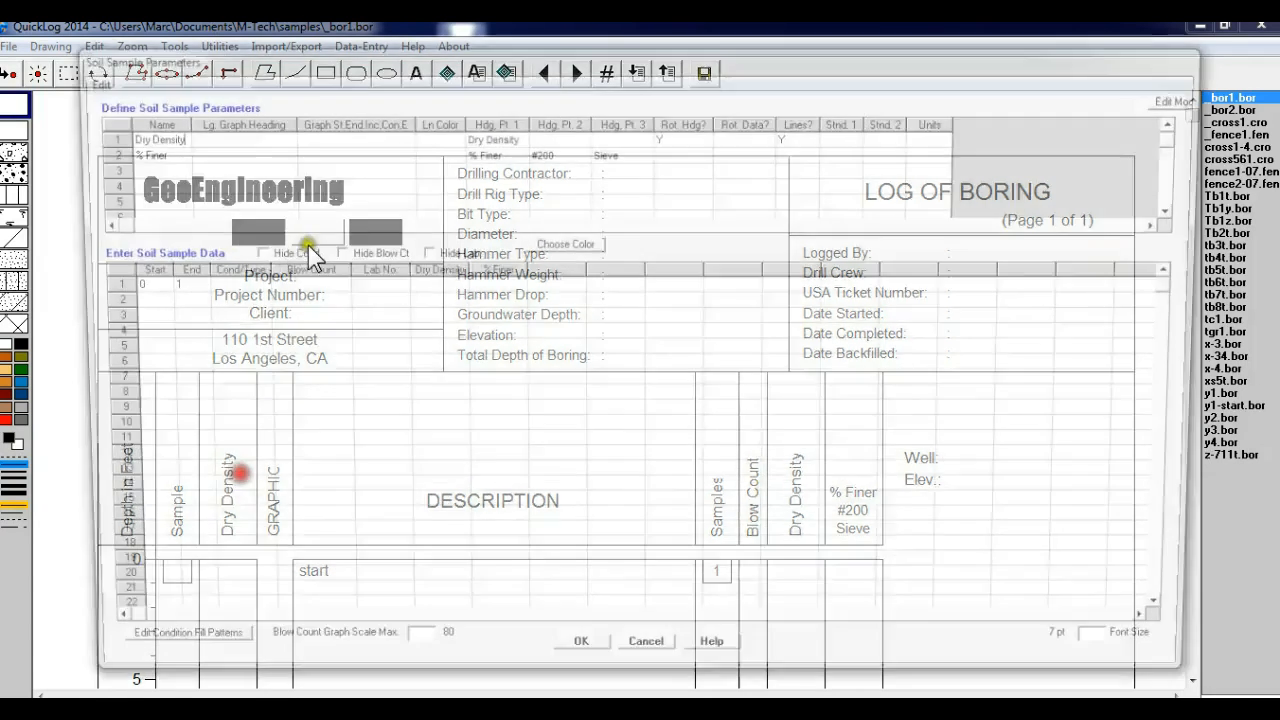
left_click(138, 135)
left_click(170, 136)
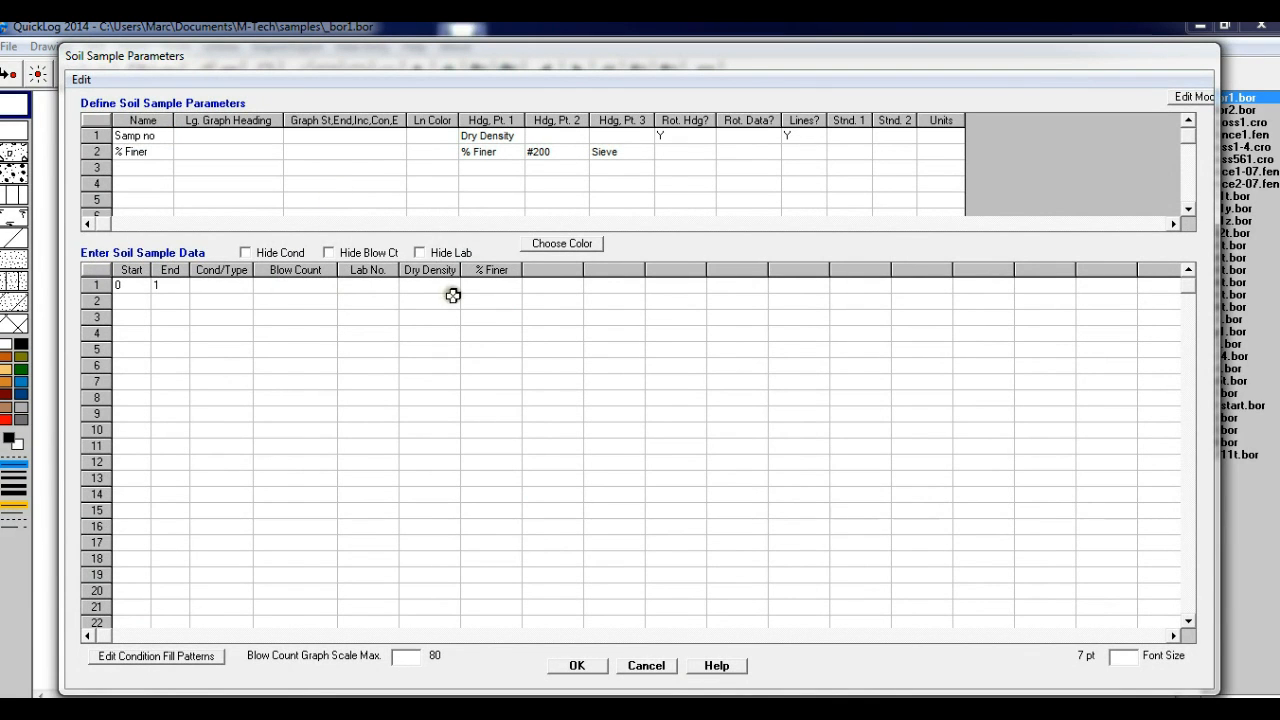
left_click(509, 138)
type("Number")
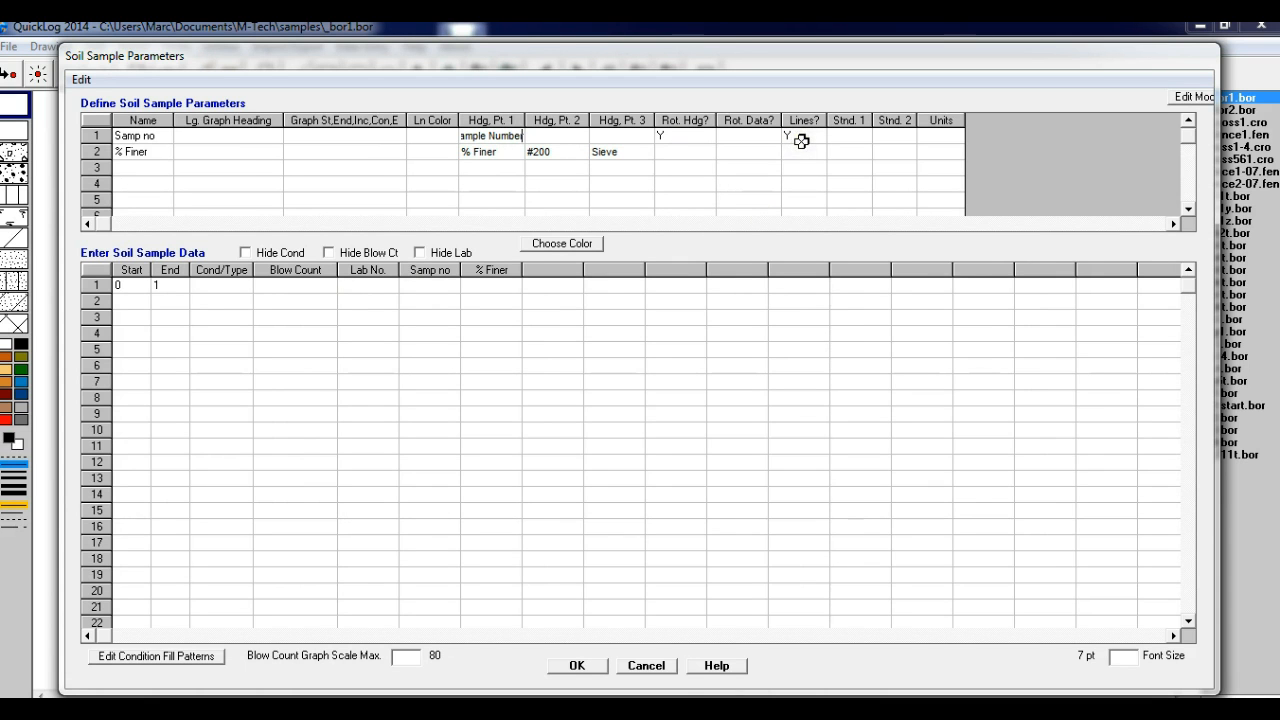
left_click(580, 666)
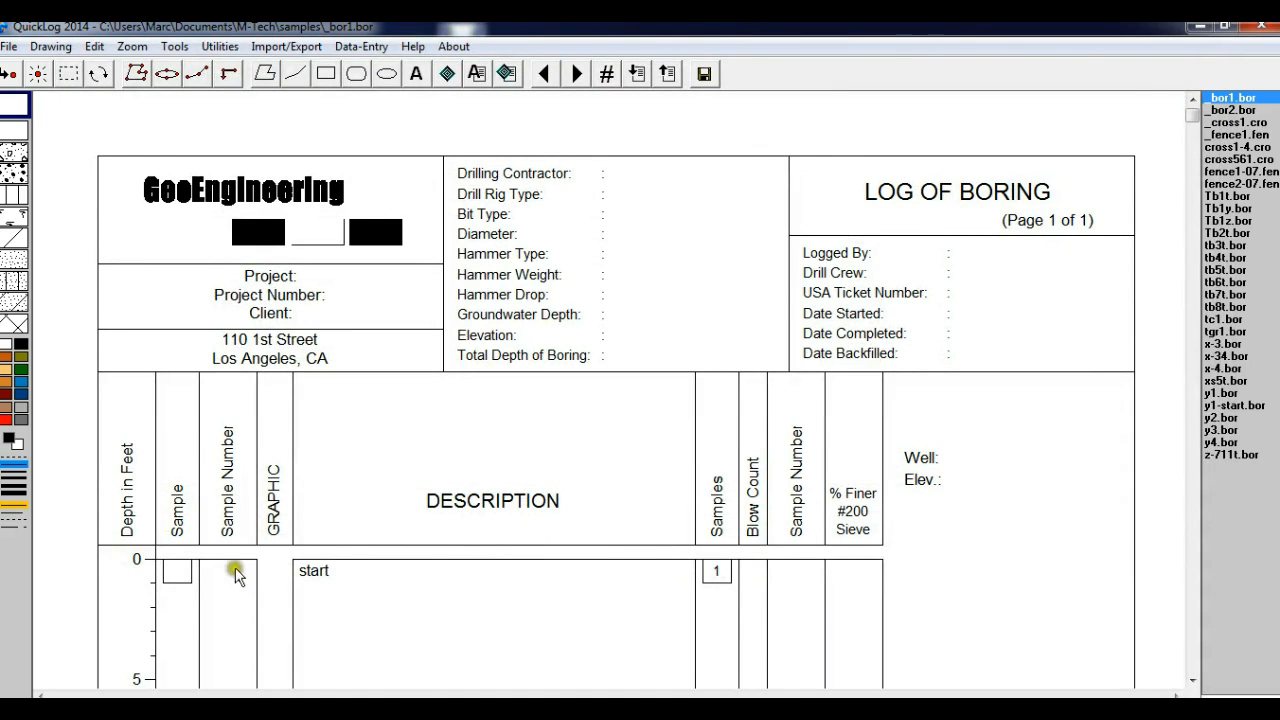
Step: Set the sample box-graphic column's heading to "Sample Type" and apply the column setup
double_click(180, 520)
left_click(670, 215)
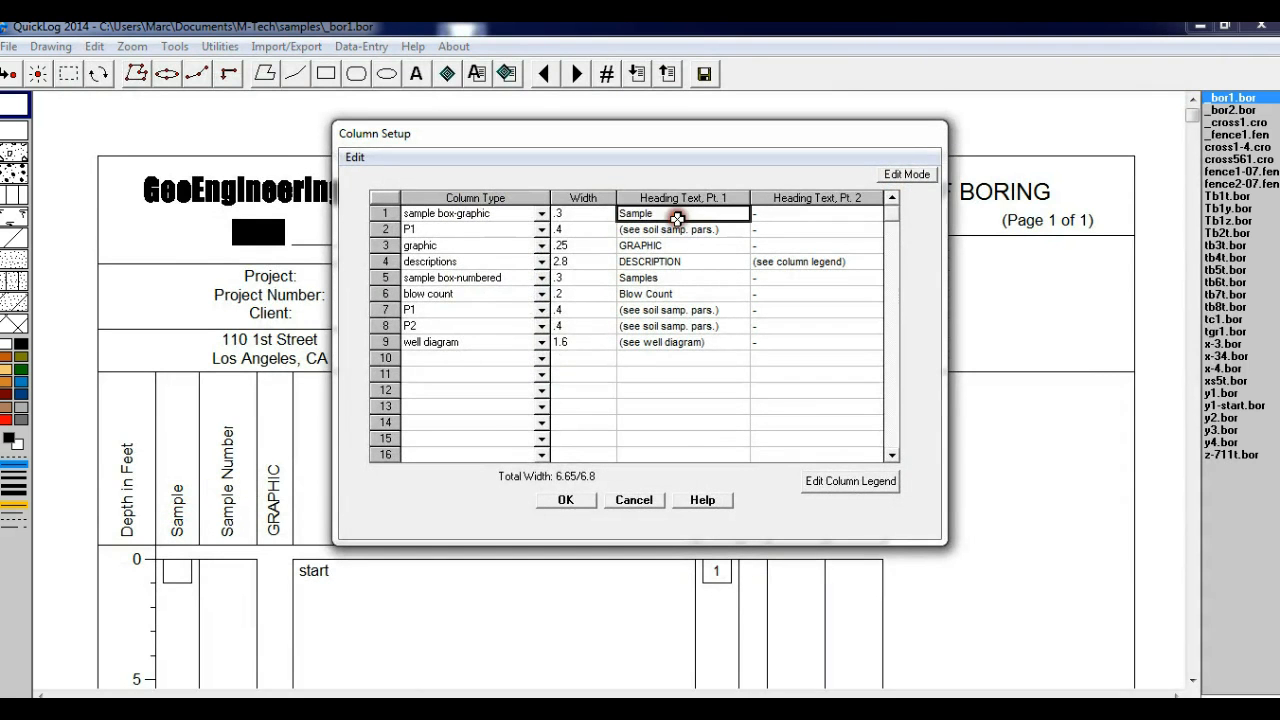
left_click(666, 213)
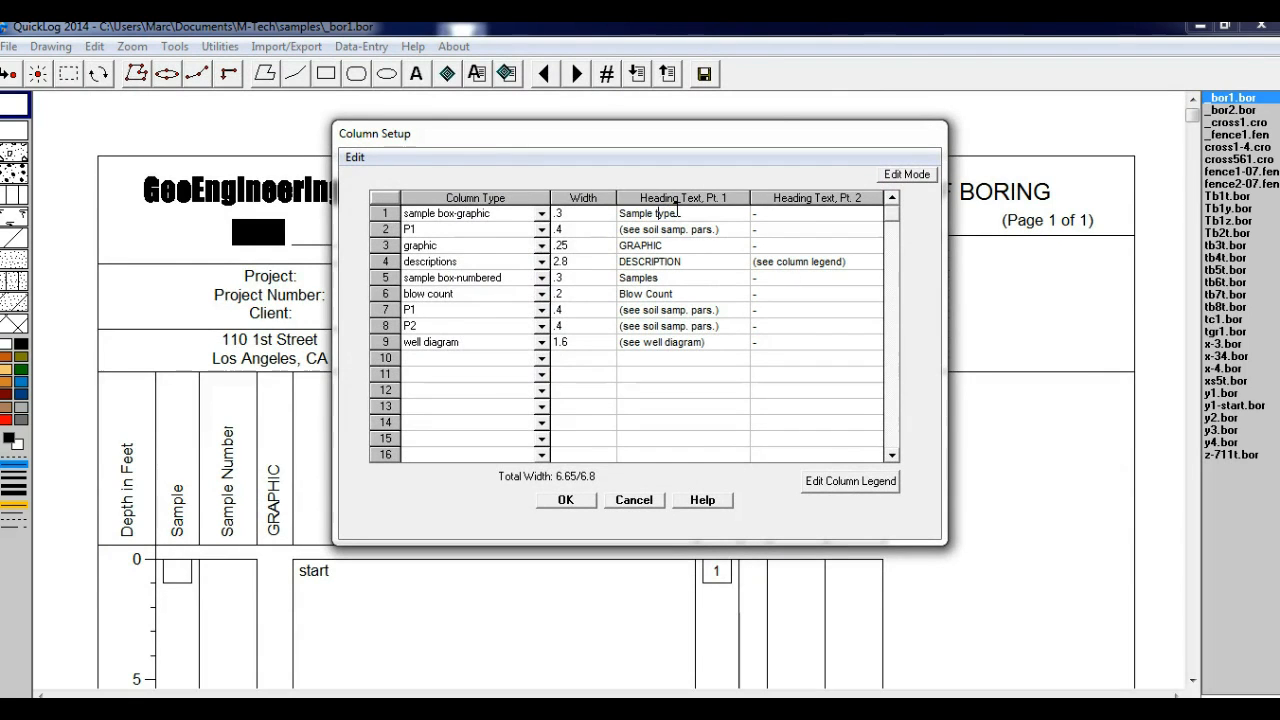
left_click(590, 499)
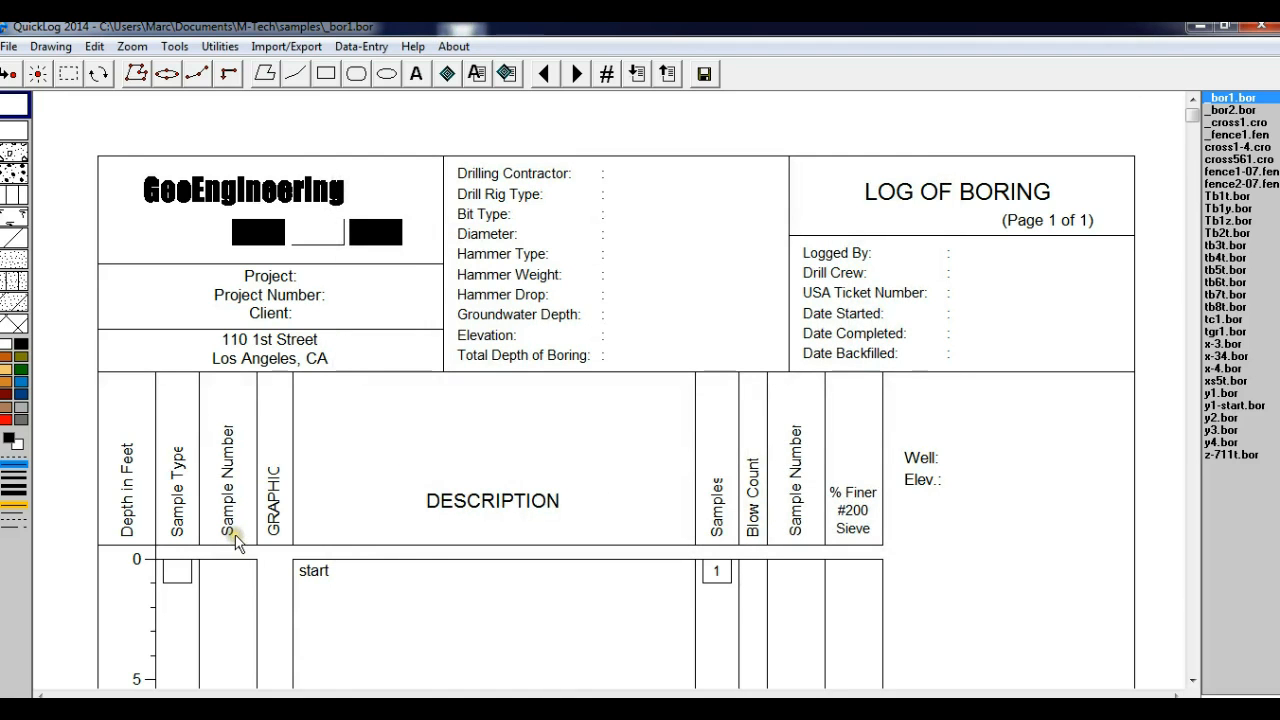
Step: Check the Excel form, then insert a blow count column before the graphic column and apply the setup
left_click(474, 697)
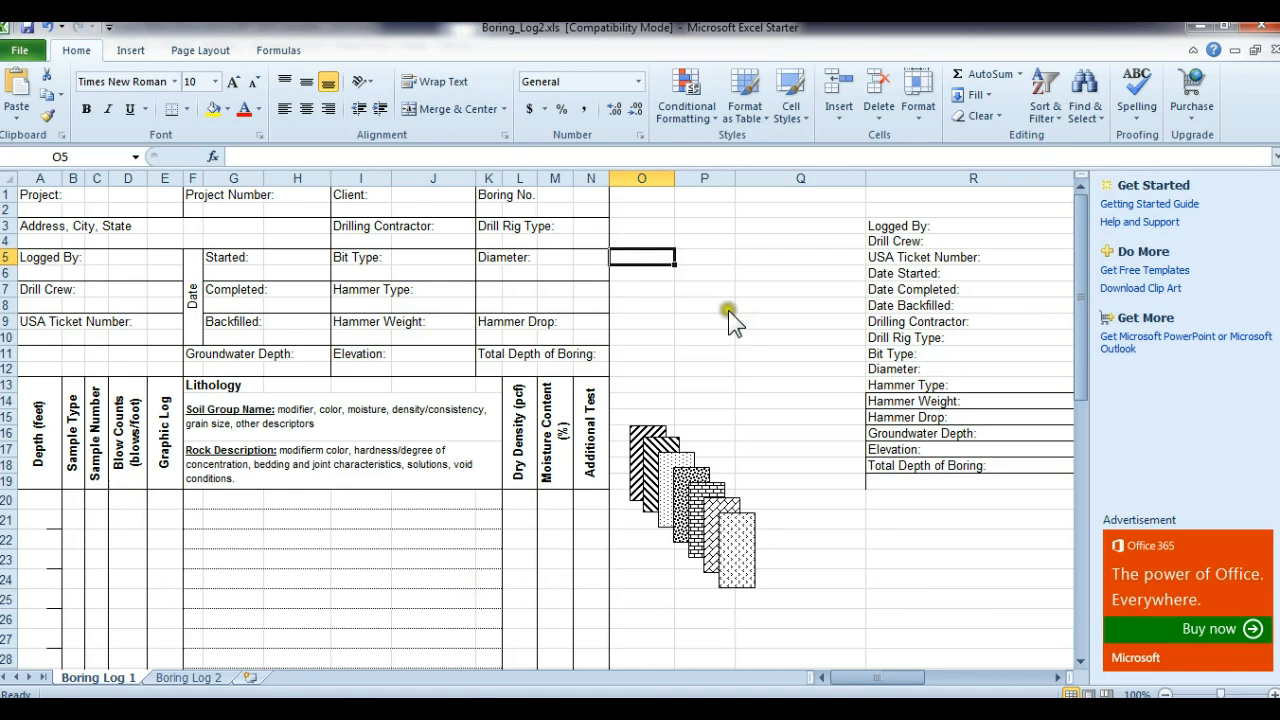
left_click(1201, 27)
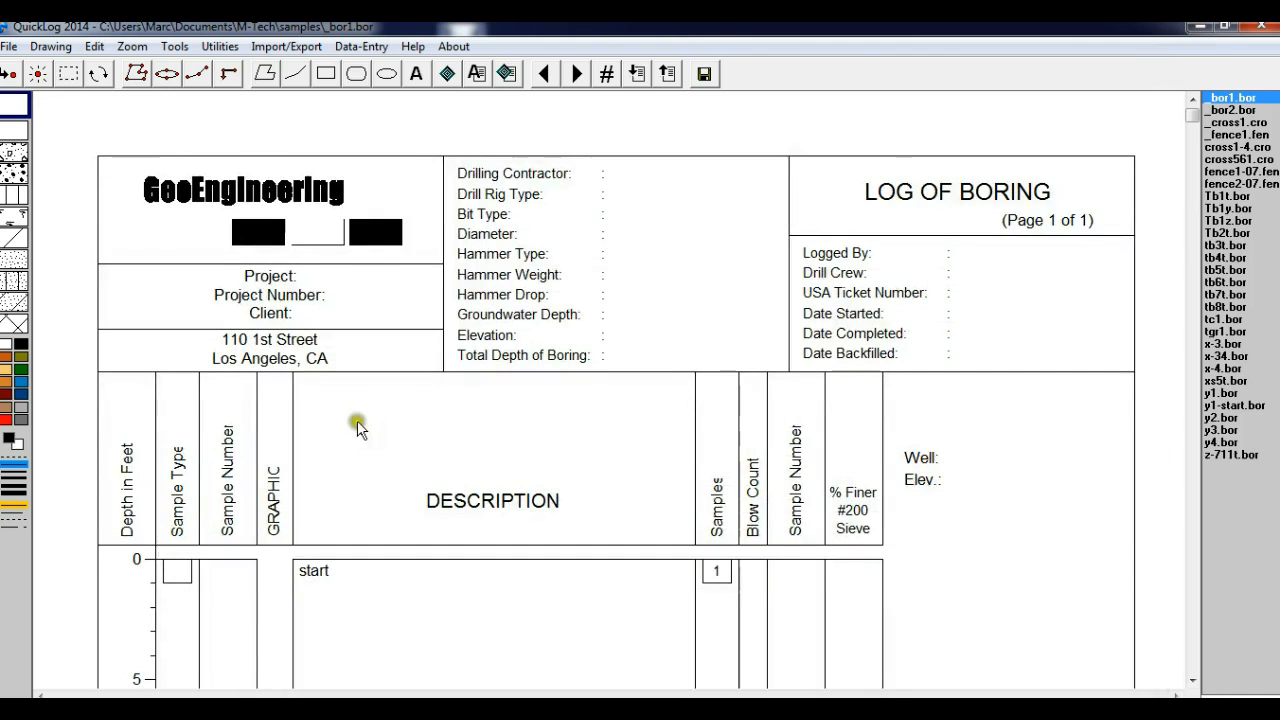
double_click(439, 504)
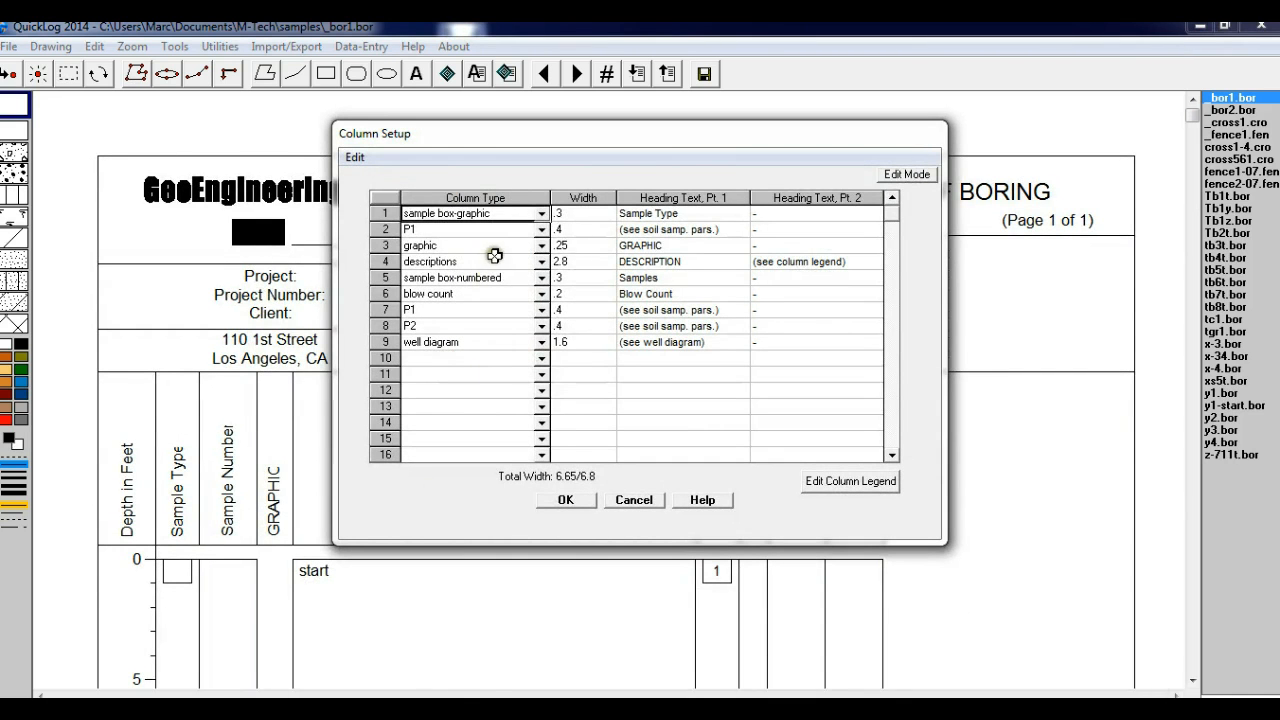
left_click(446, 245)
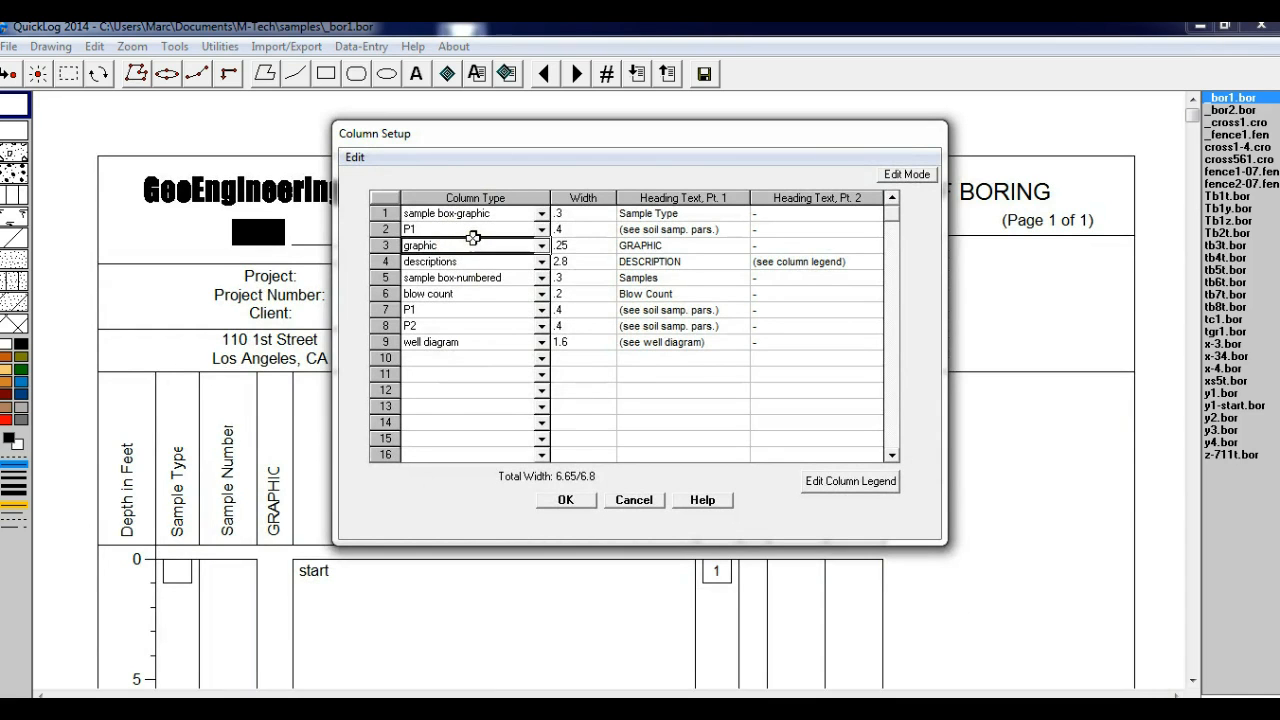
left_click(355, 158)
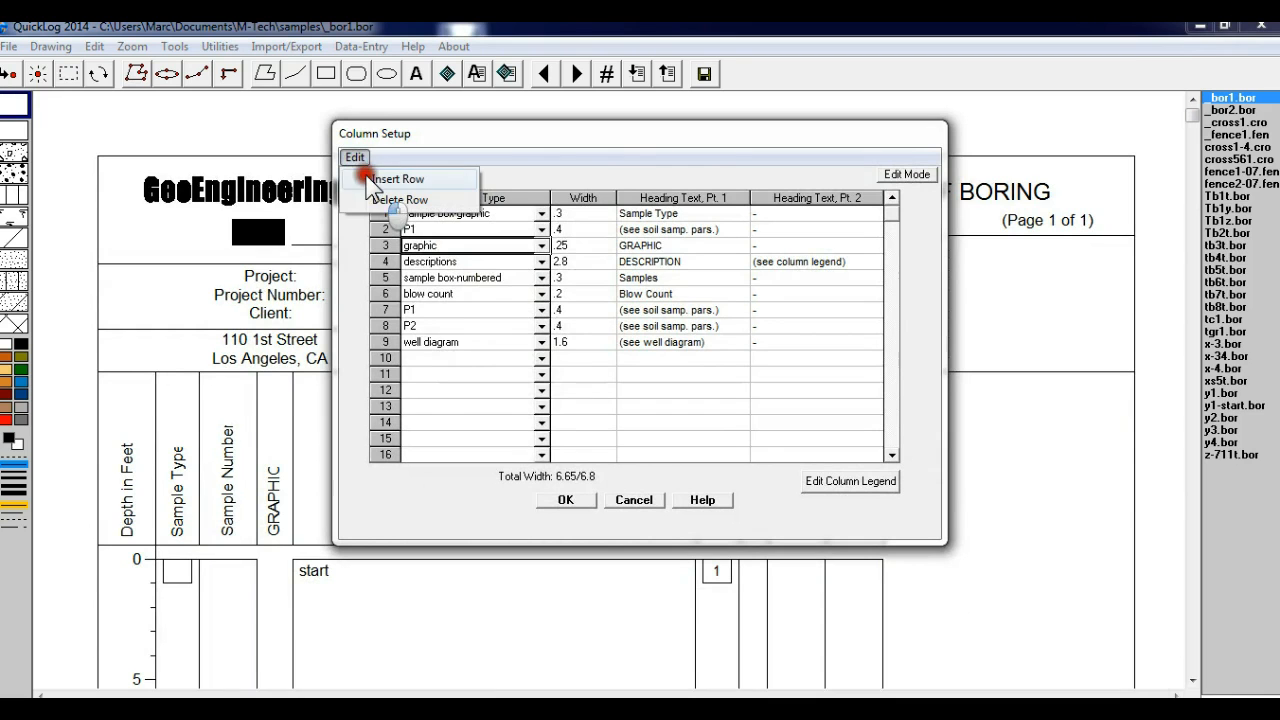
left_click(385, 179)
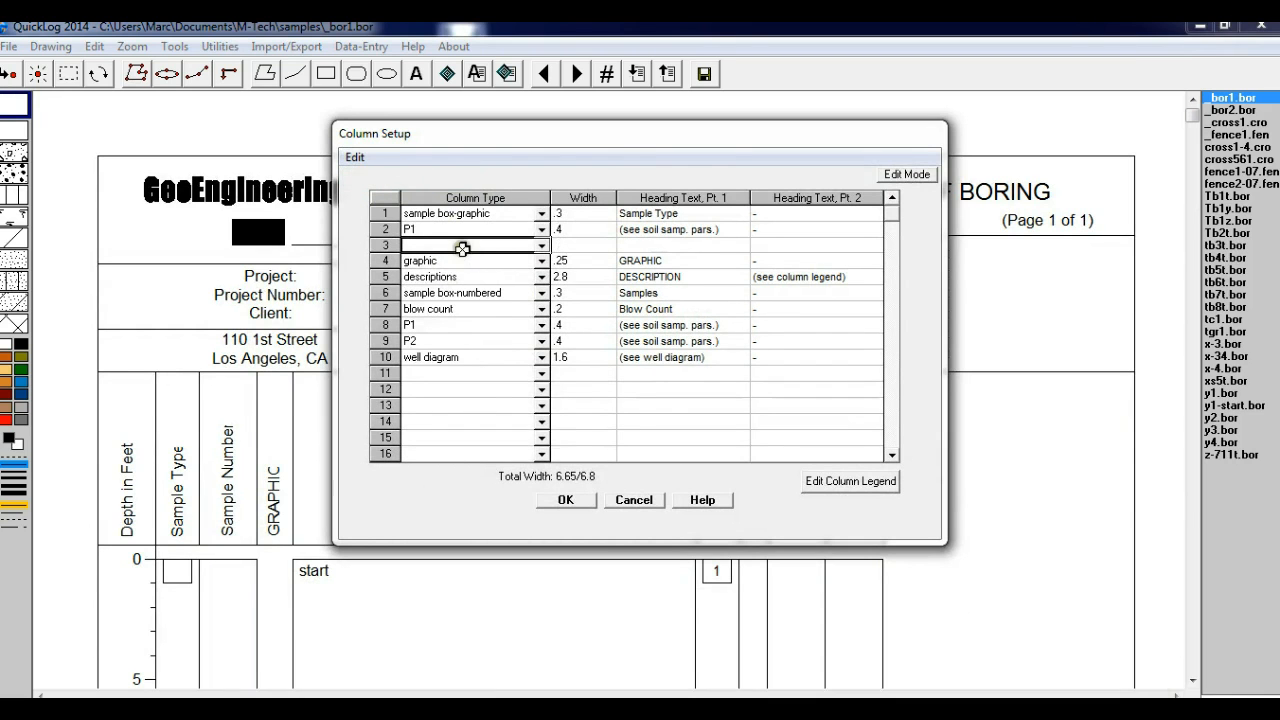
left_click(541, 245)
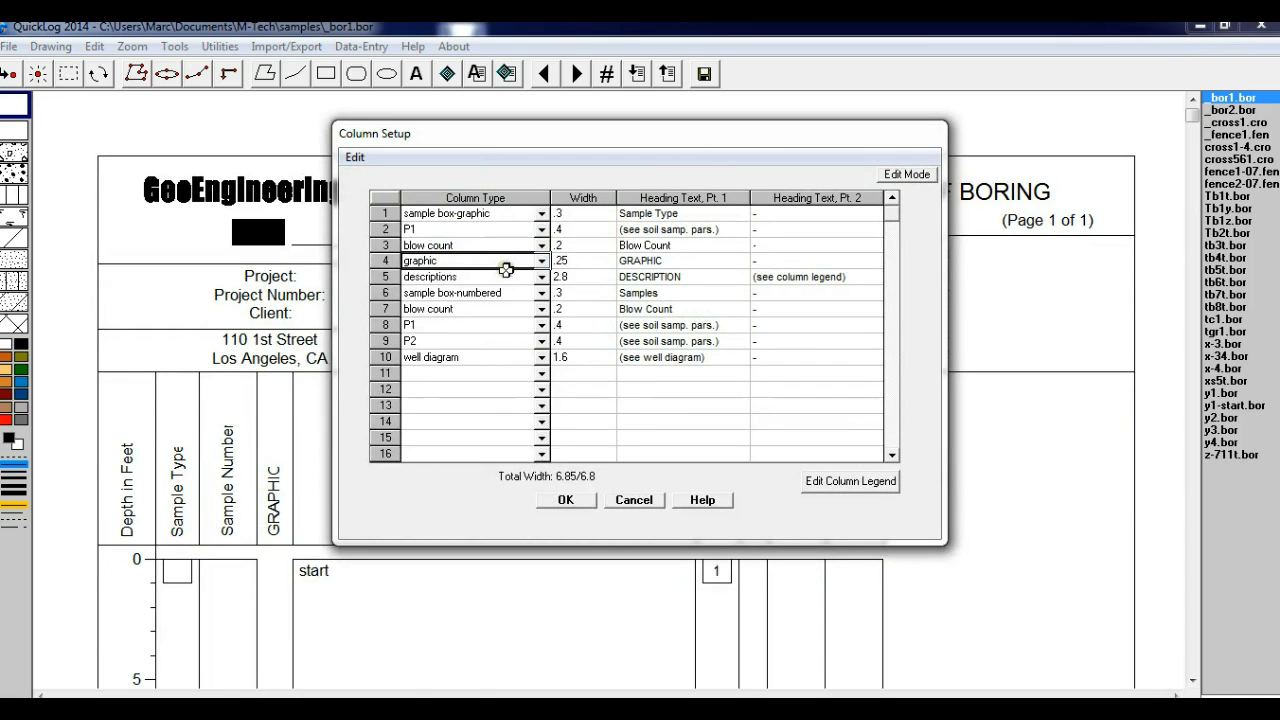
left_click(565, 500)
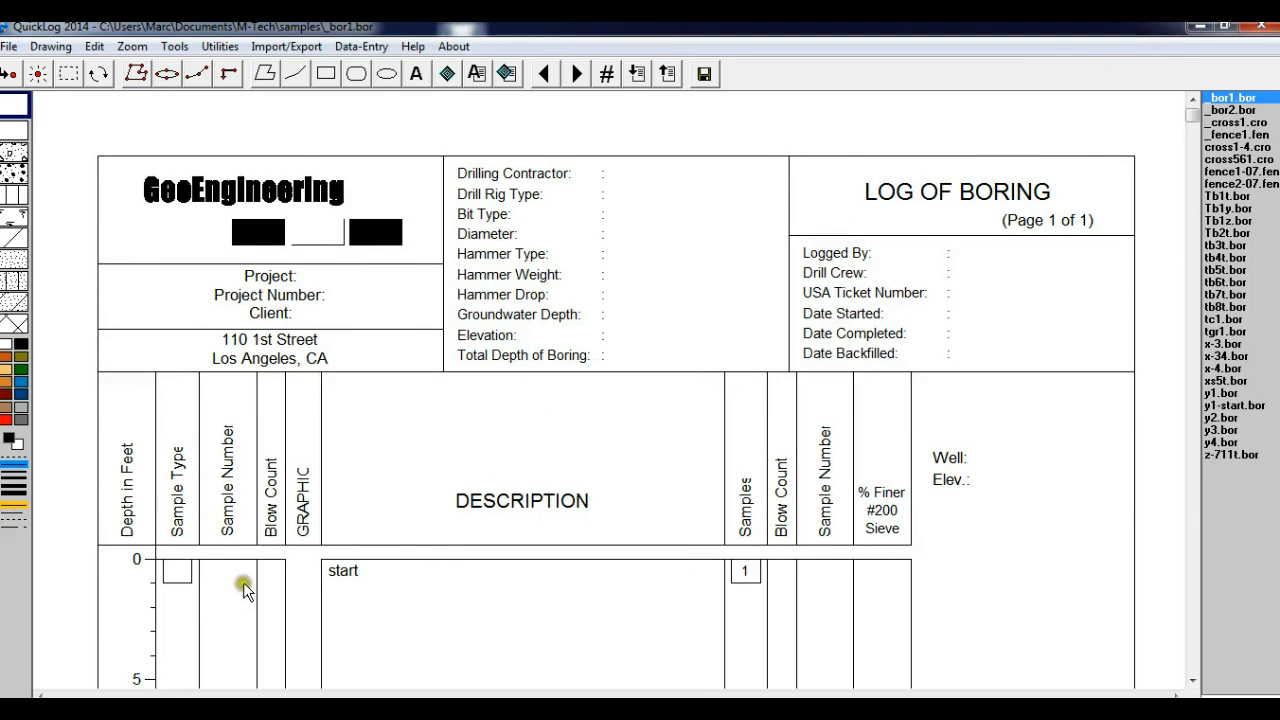
Step: Check the Excel form's wording and set the graphic column's heading to "Graphic Log"
left_click(680, 710)
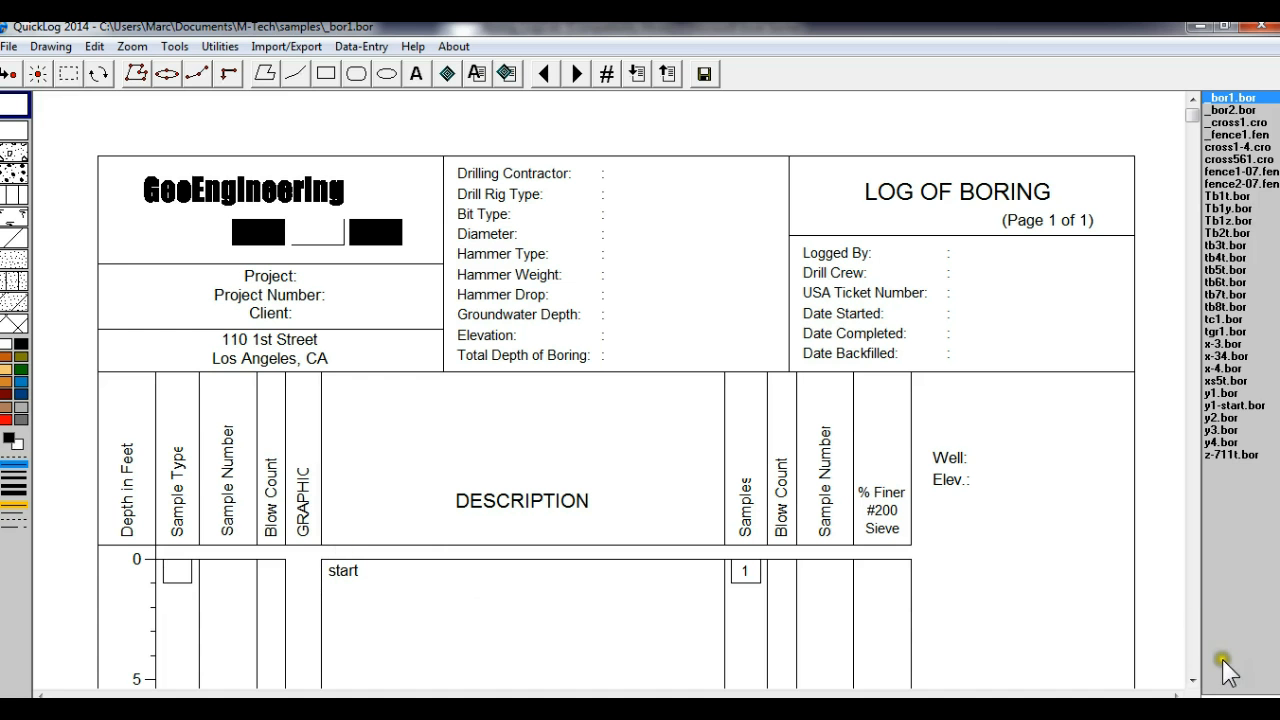
left_click(411, 706)
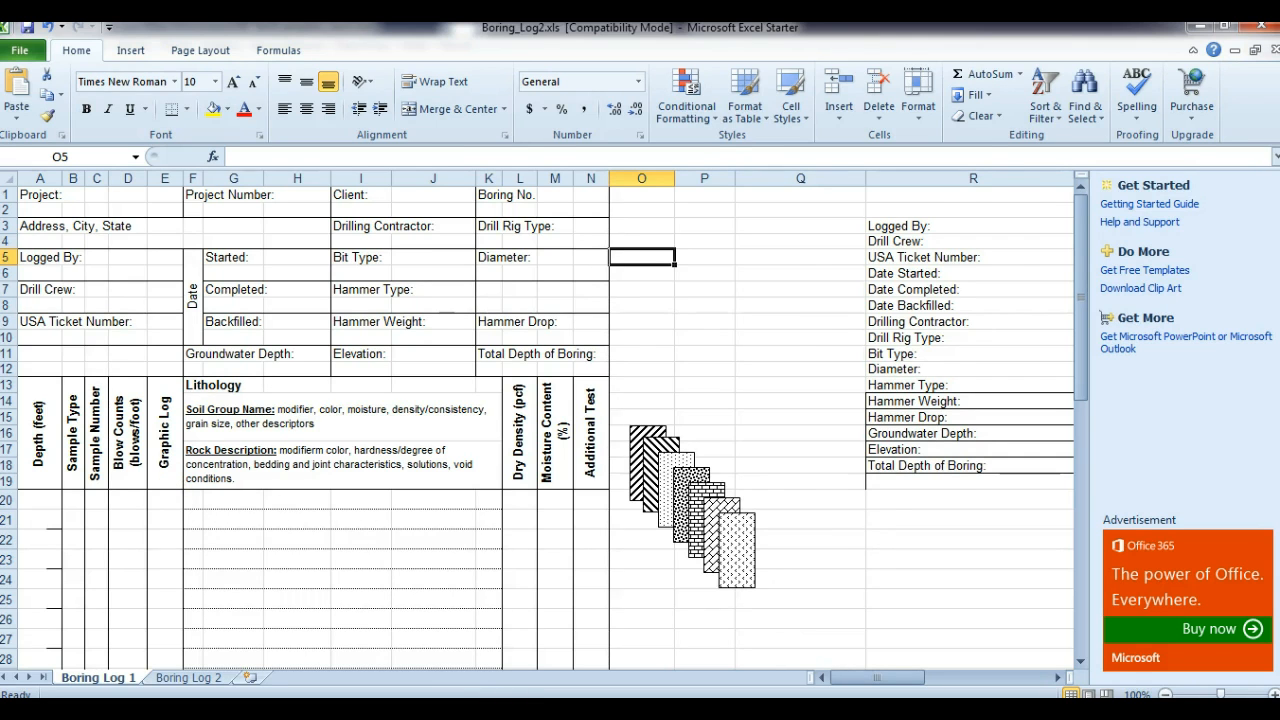
left_click(411, 706)
left_click(296, 507)
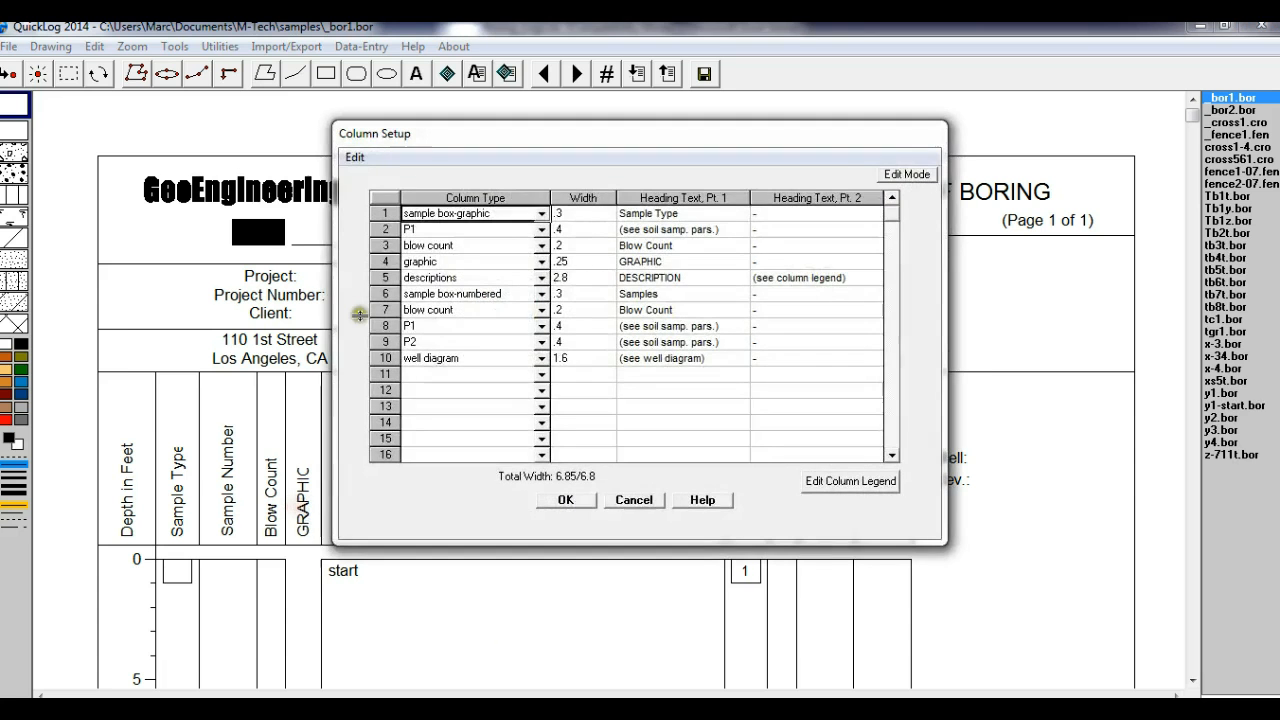
left_click(693, 261)
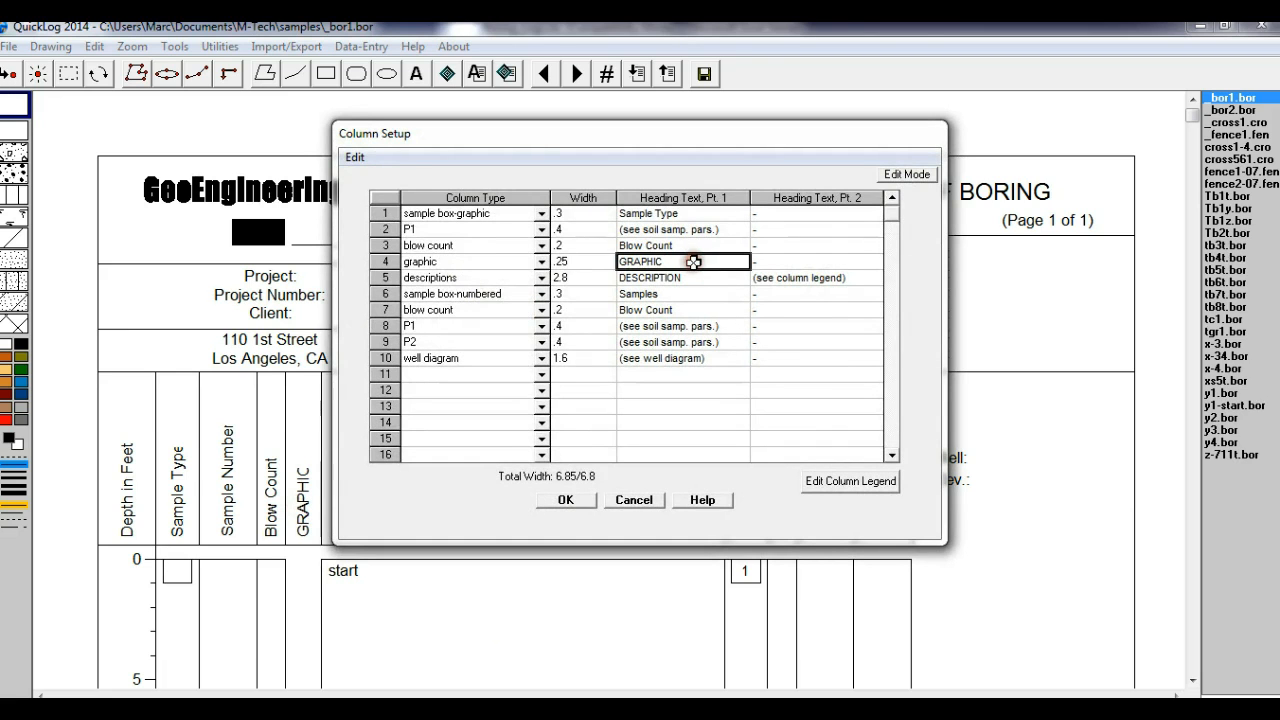
key("BackSpace")
key("BackSpace")
key("BackSpace")
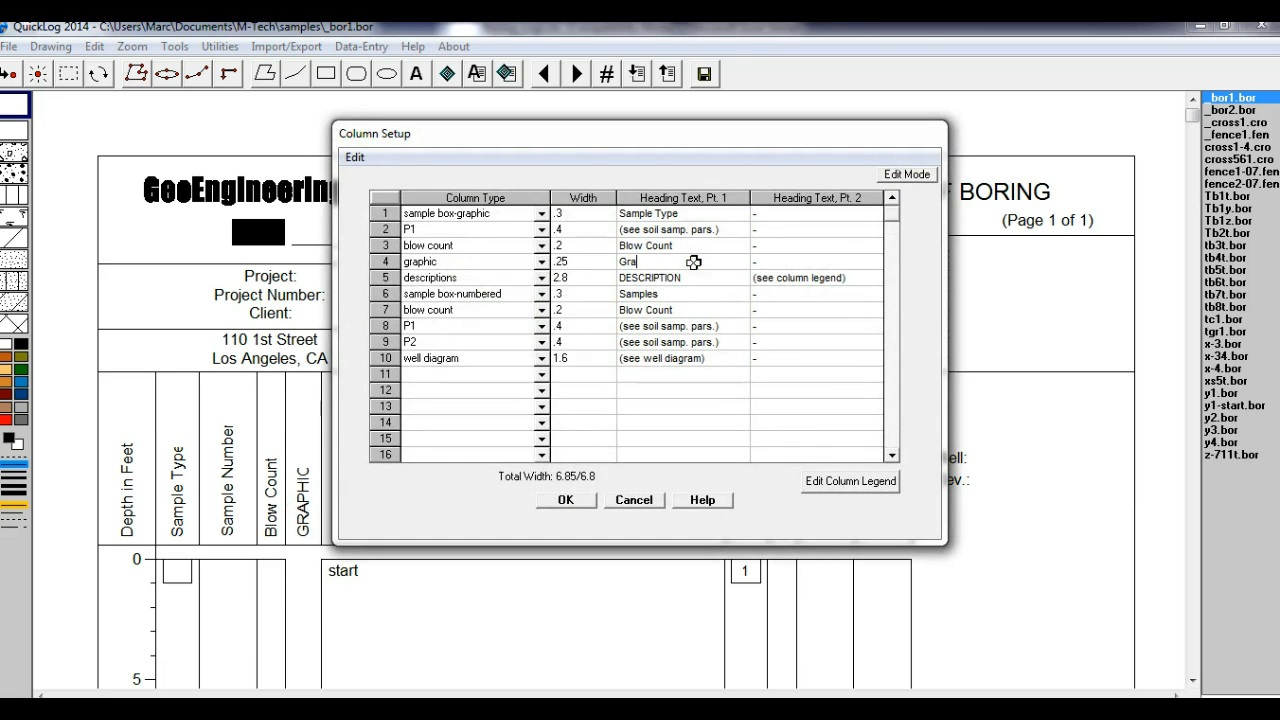
type("Graphic Log")
Step: Set the descriptions column's heading to "Lithology" and apply the column setup
left_click(705, 277)
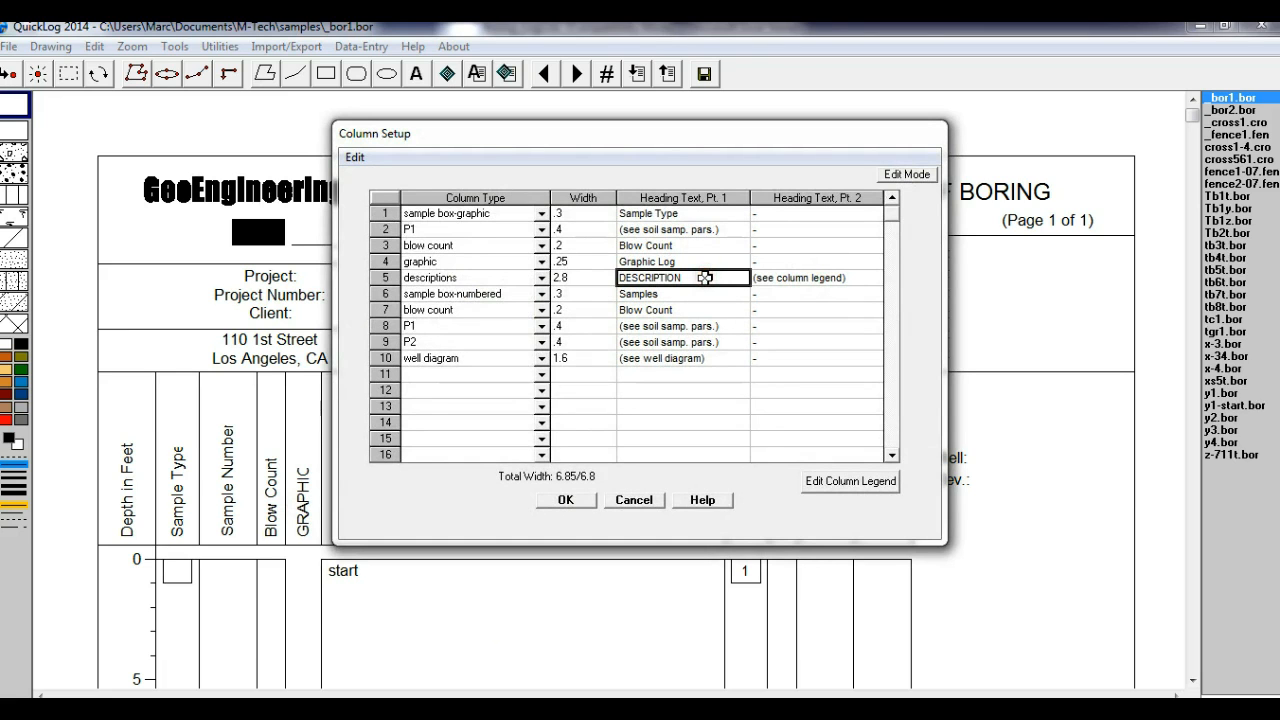
key("BackSpace")
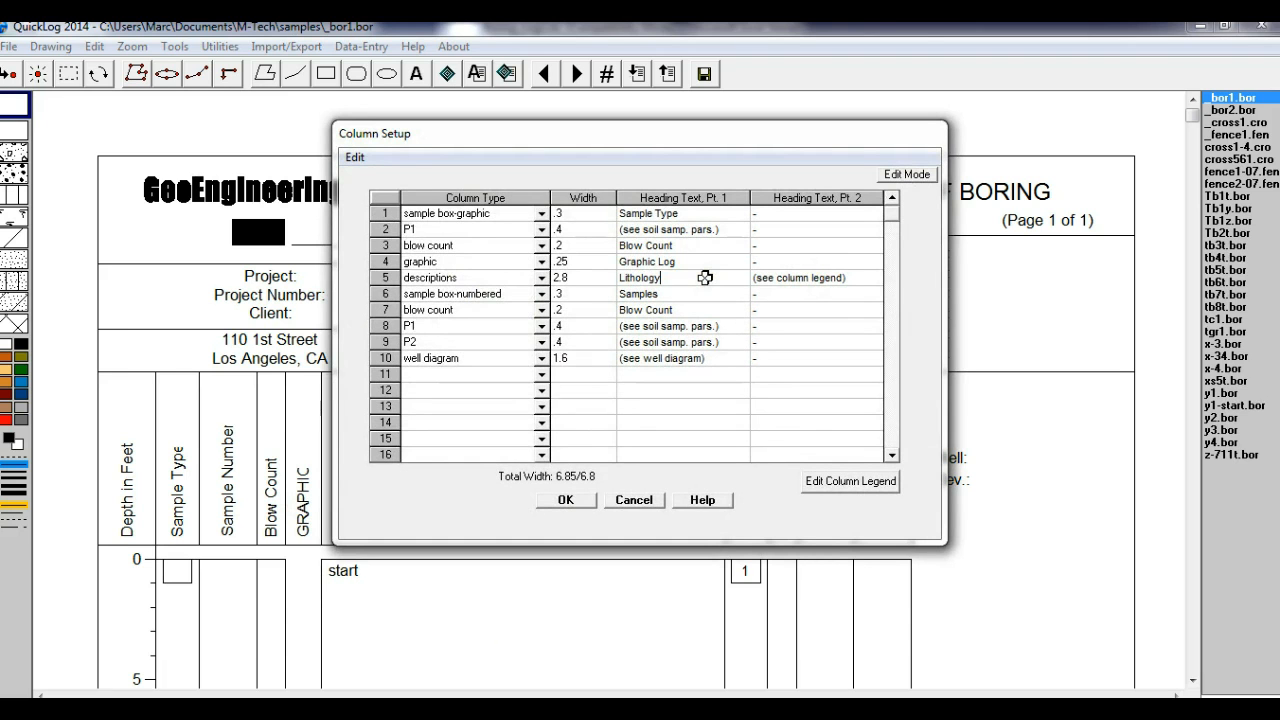
left_click(586, 498)
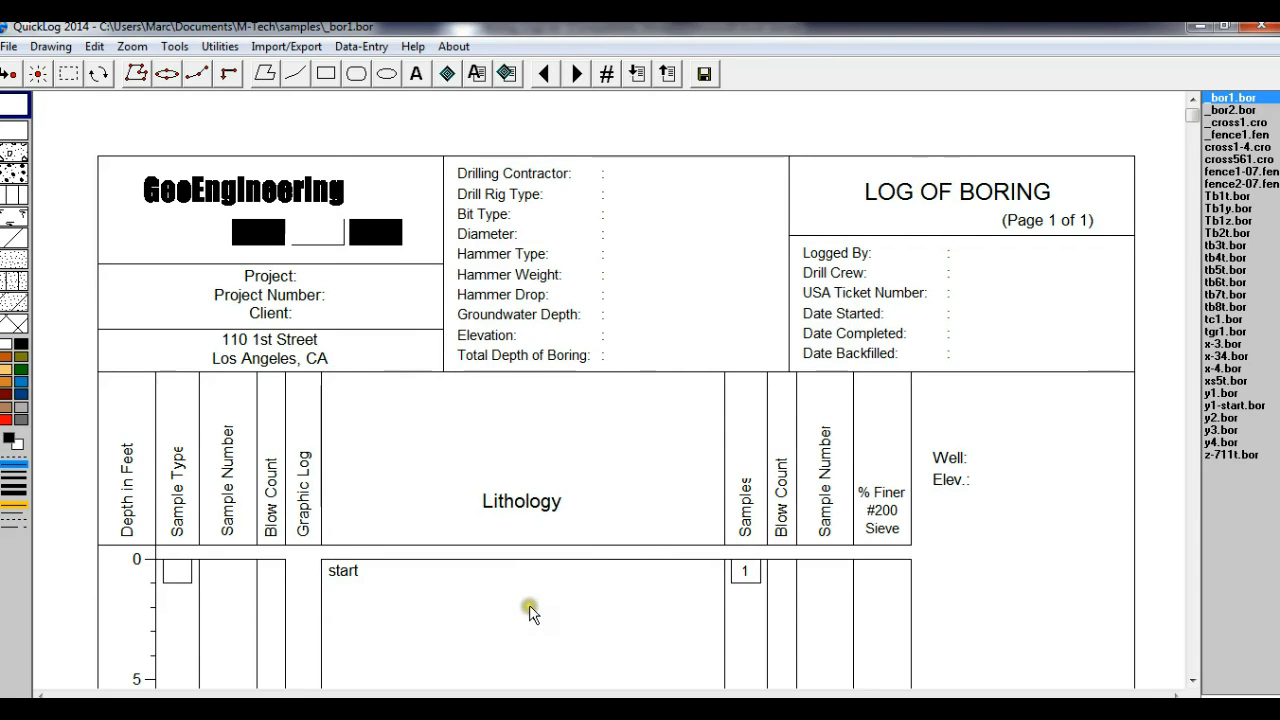
Step: Check the Excel form, then delete the sample box-numbered, blow count and P1 rows that follow the descriptions column in the column setup
left_click(535, 708)
double_click(532, 504)
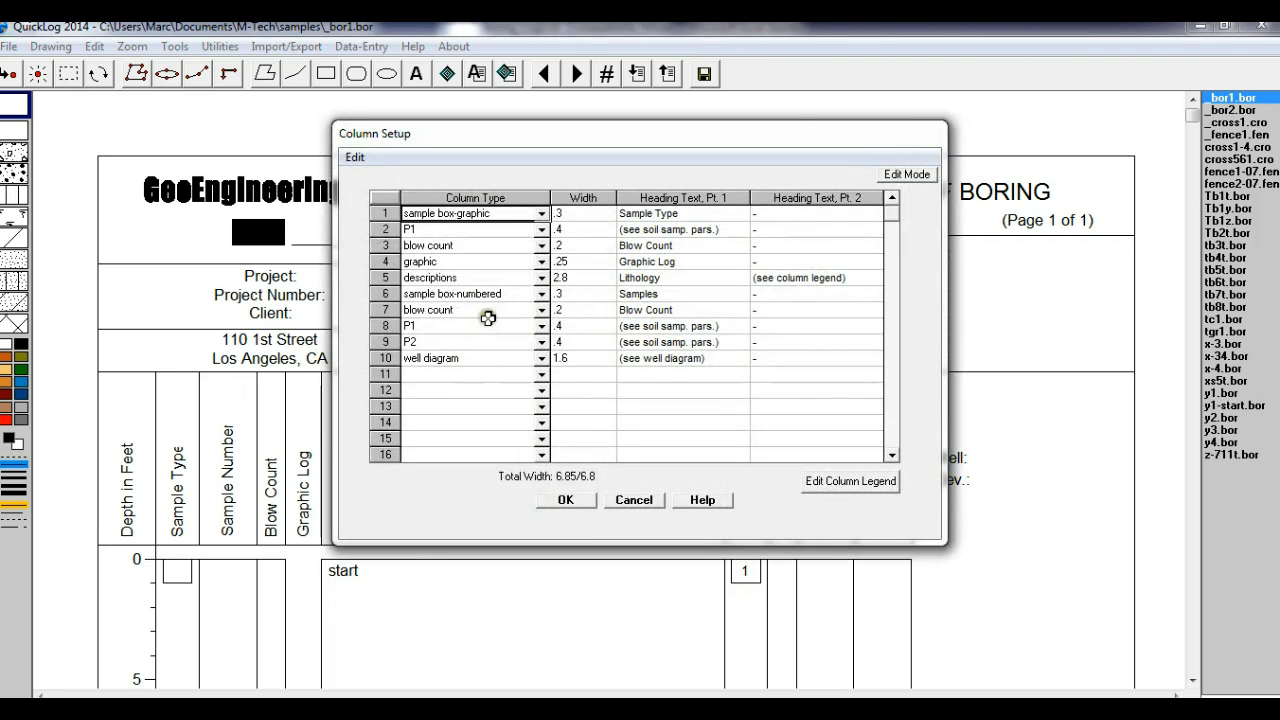
left_click(485, 294)
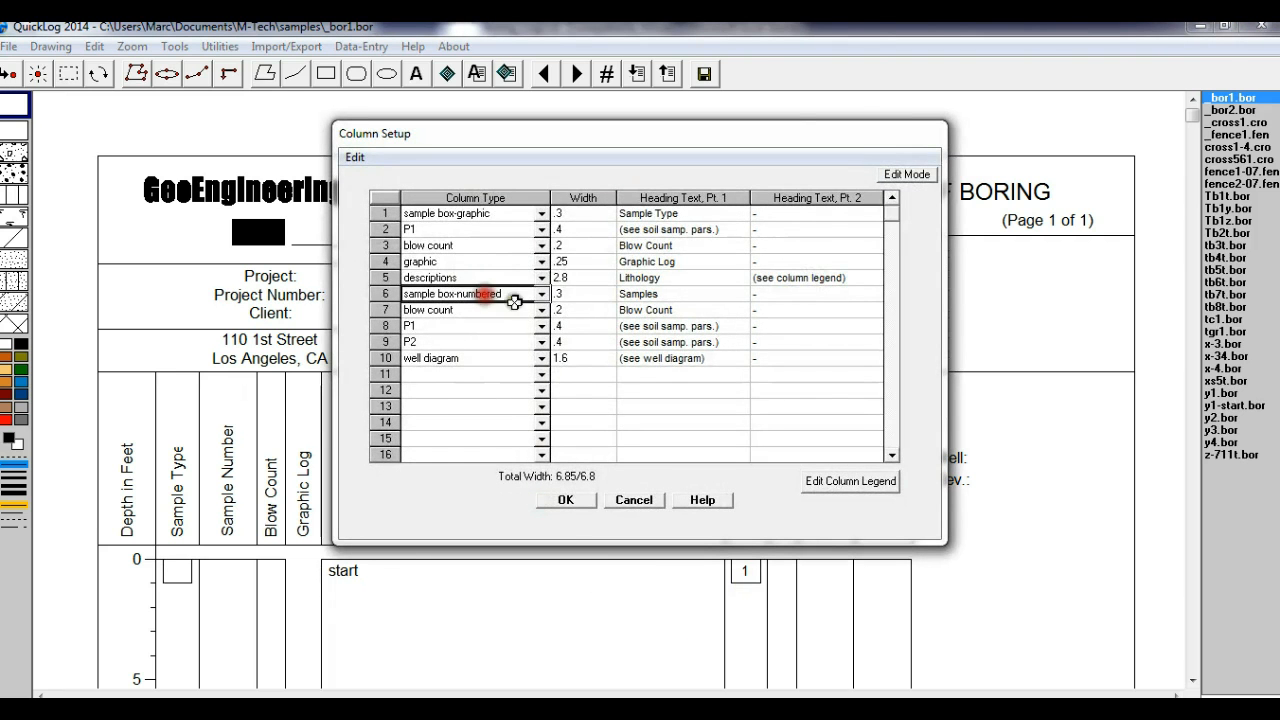
left_click_drag(543, 145, 290, 137)
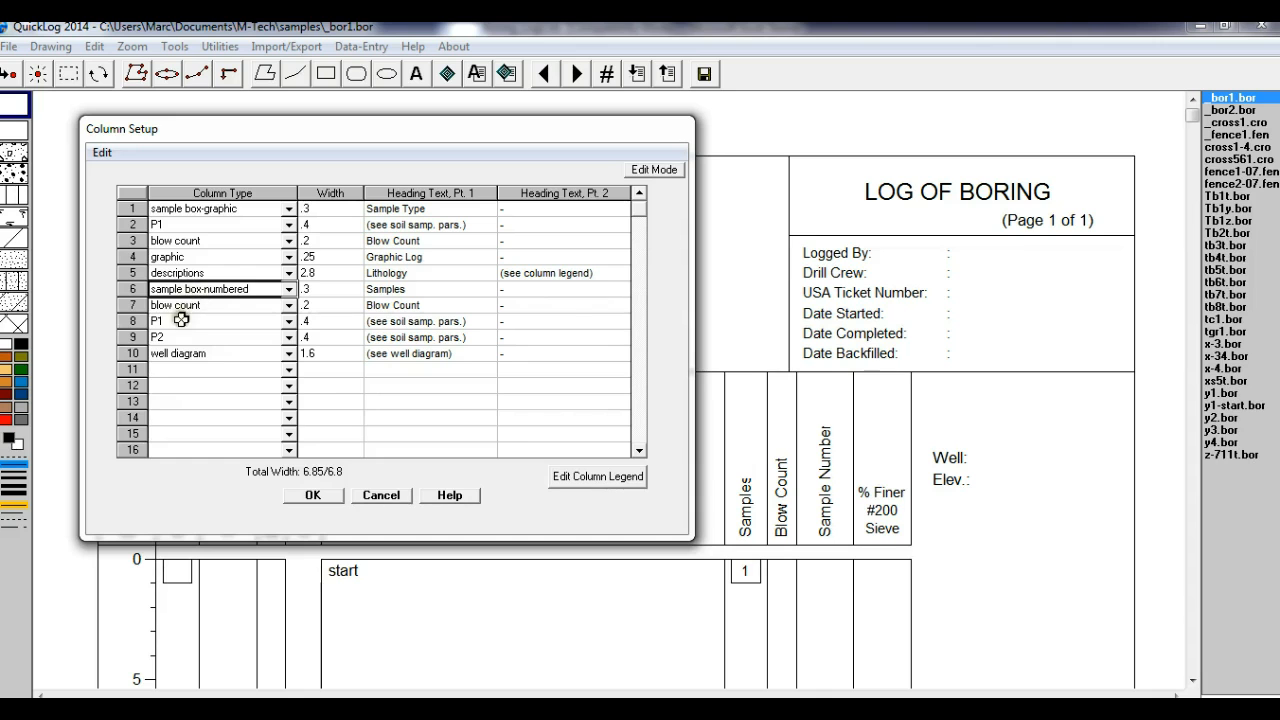
left_click_drag(177, 289, 520, 321)
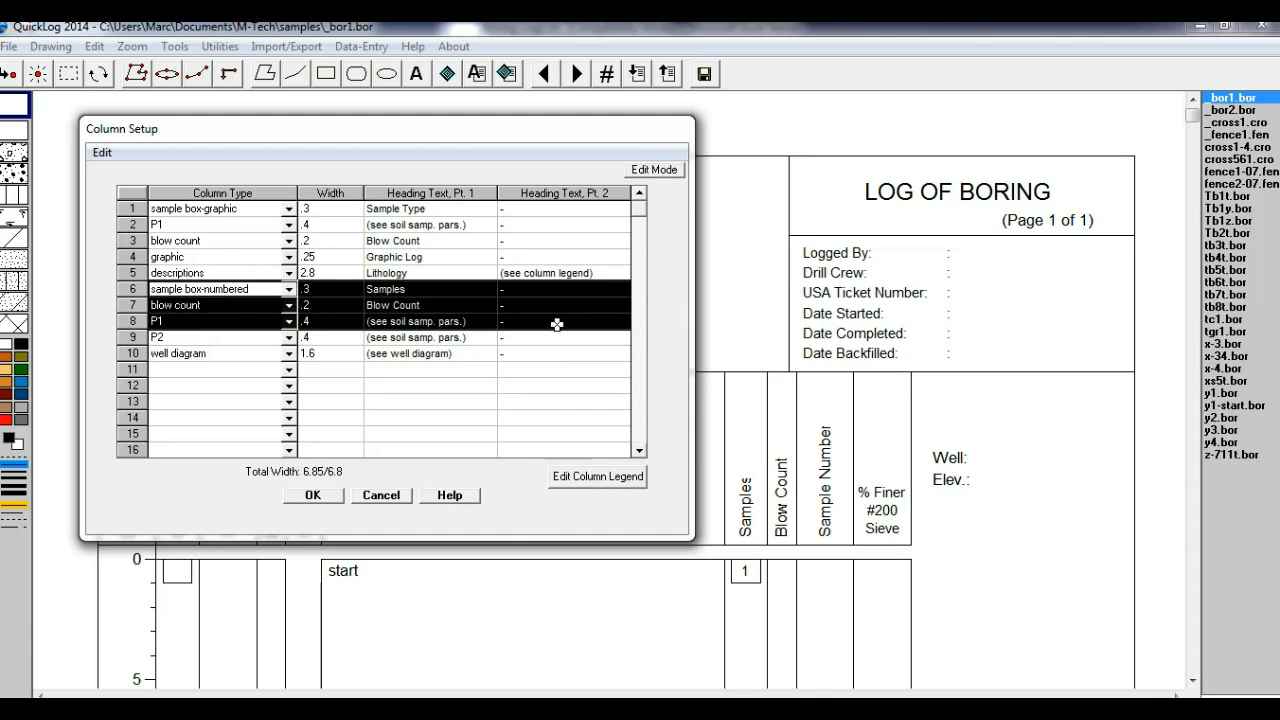
key("Delete")
left_click(186, 289)
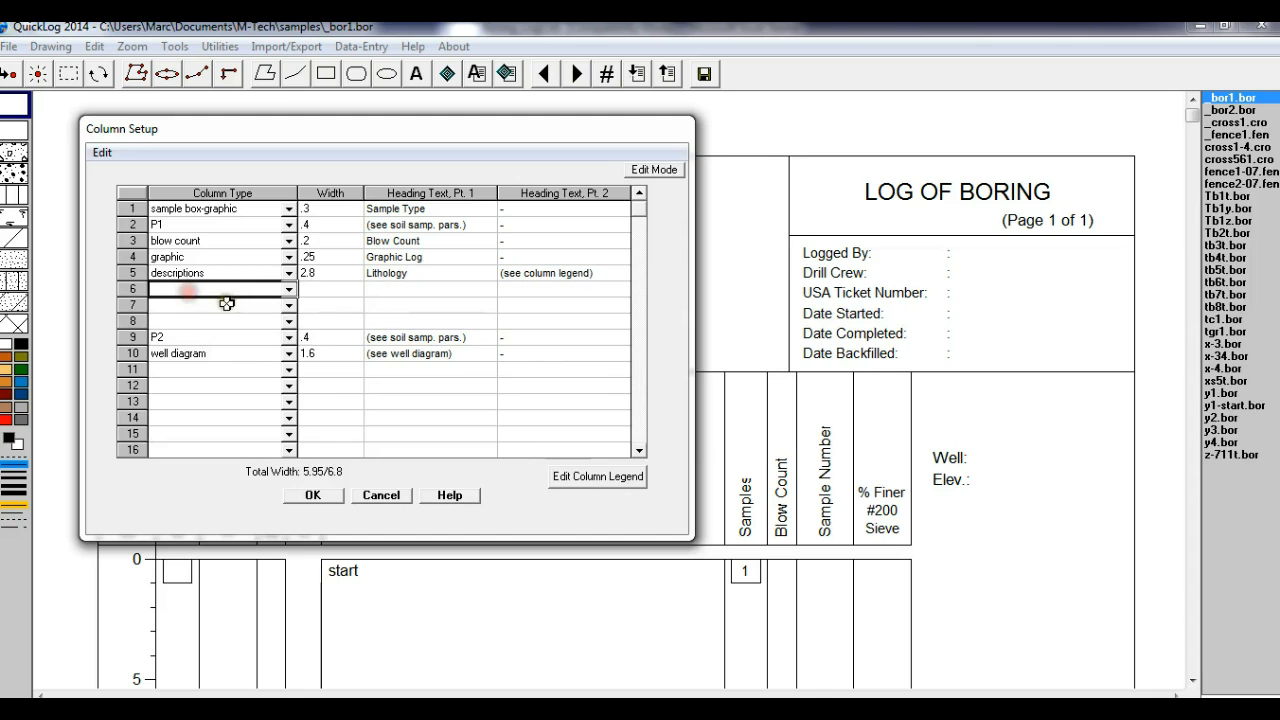
Step: Move the P2 column row up to row 6, directly after the descriptions column
left_click_drag(177, 338, 514, 371)
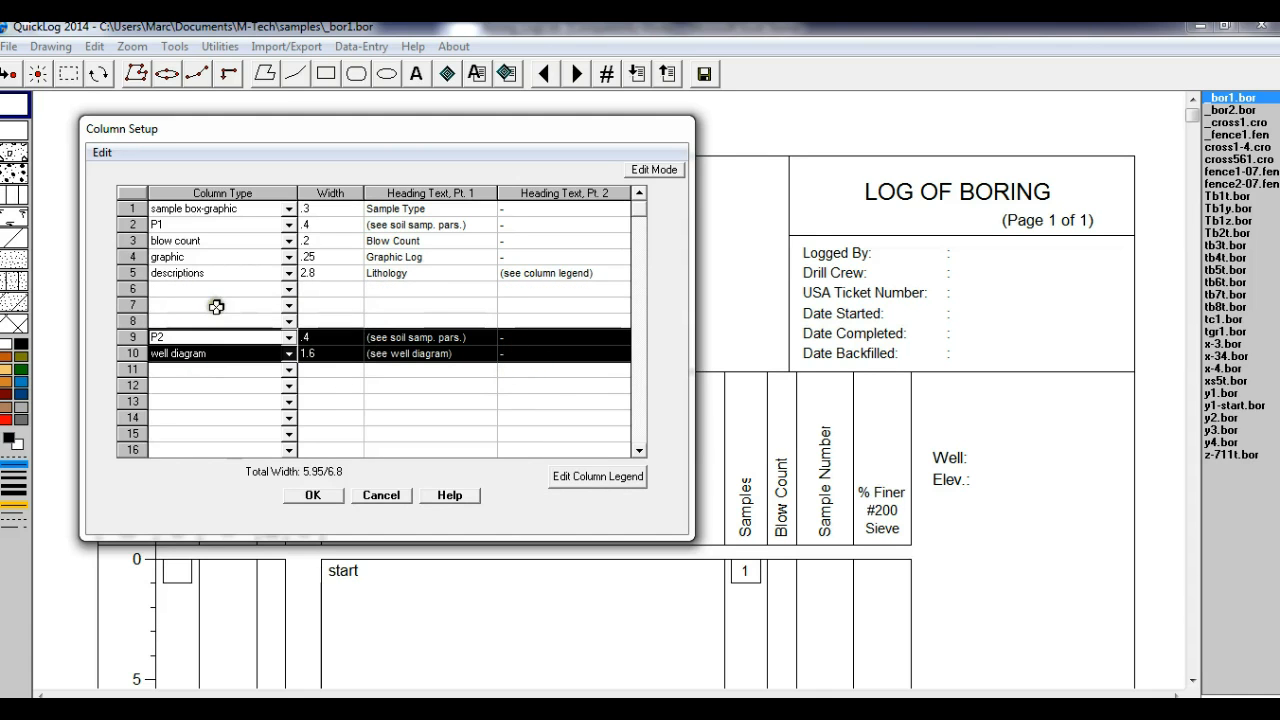
left_click_drag(180, 337, 538, 339)
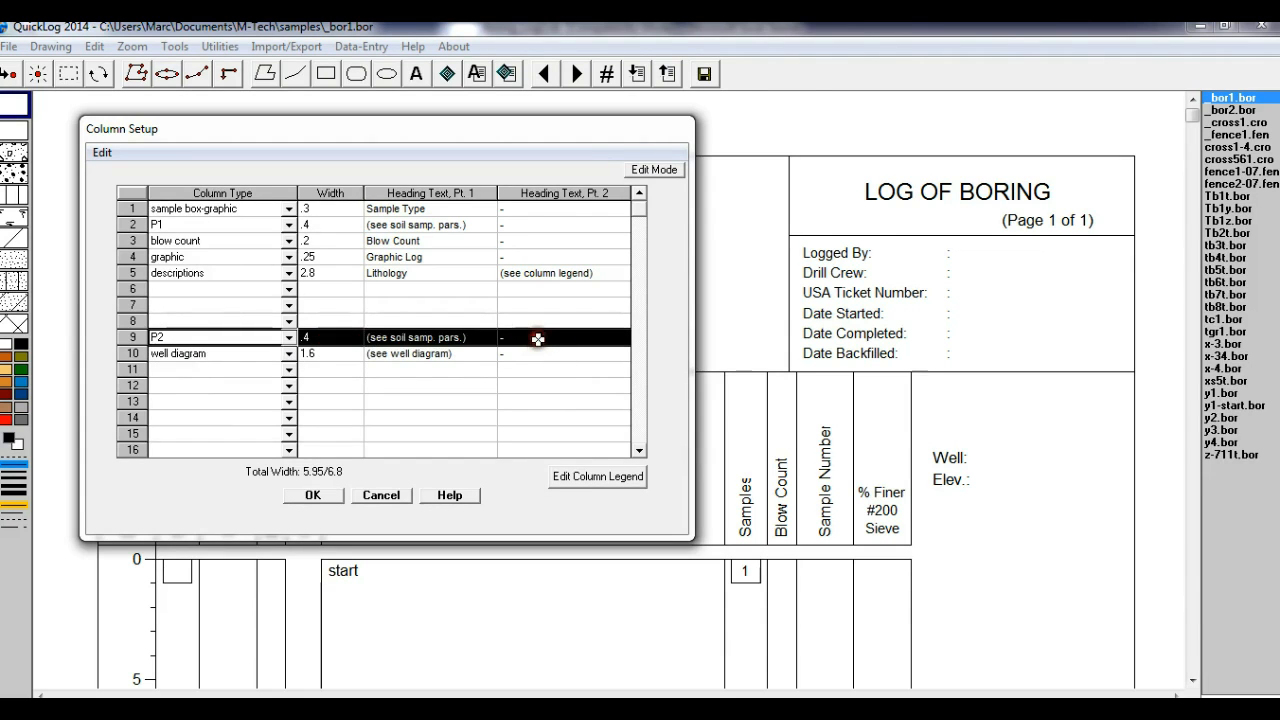
left_click(212, 294)
key("ctrl+v")
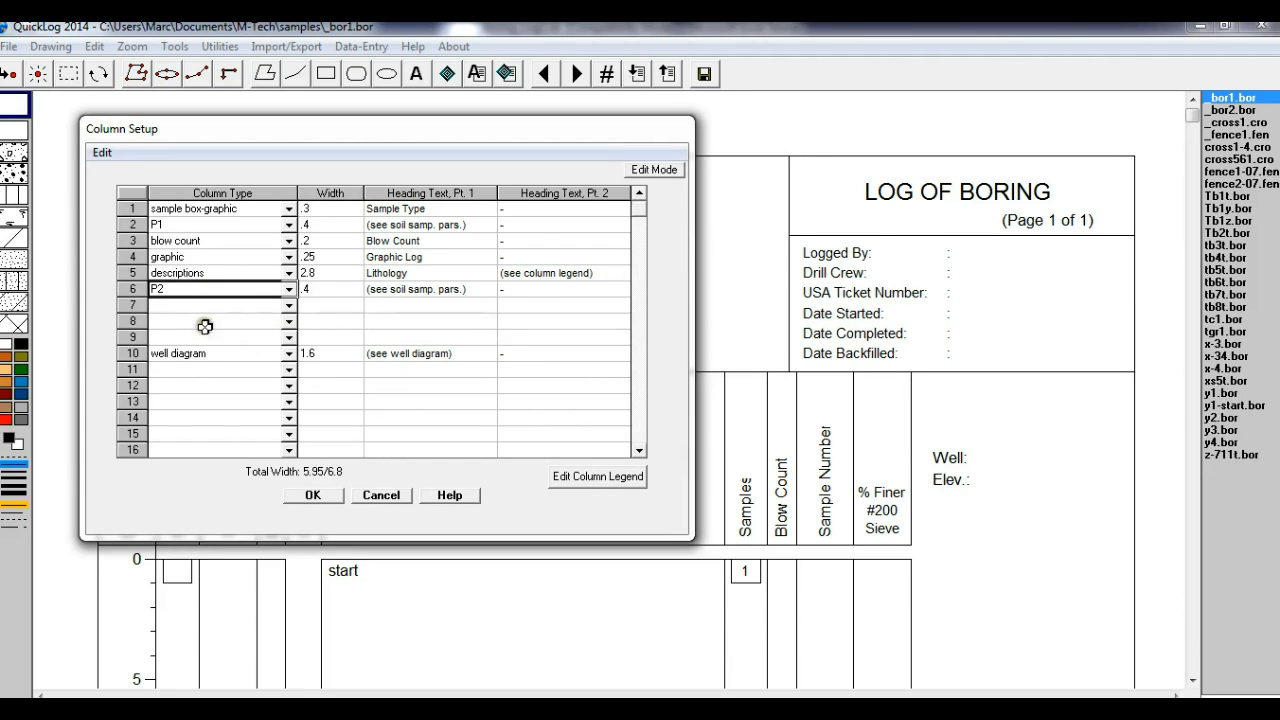
Step: Check the Excel form, then add P3 and P4 columns in rows 7 and 8 after P2
left_click(484, 708)
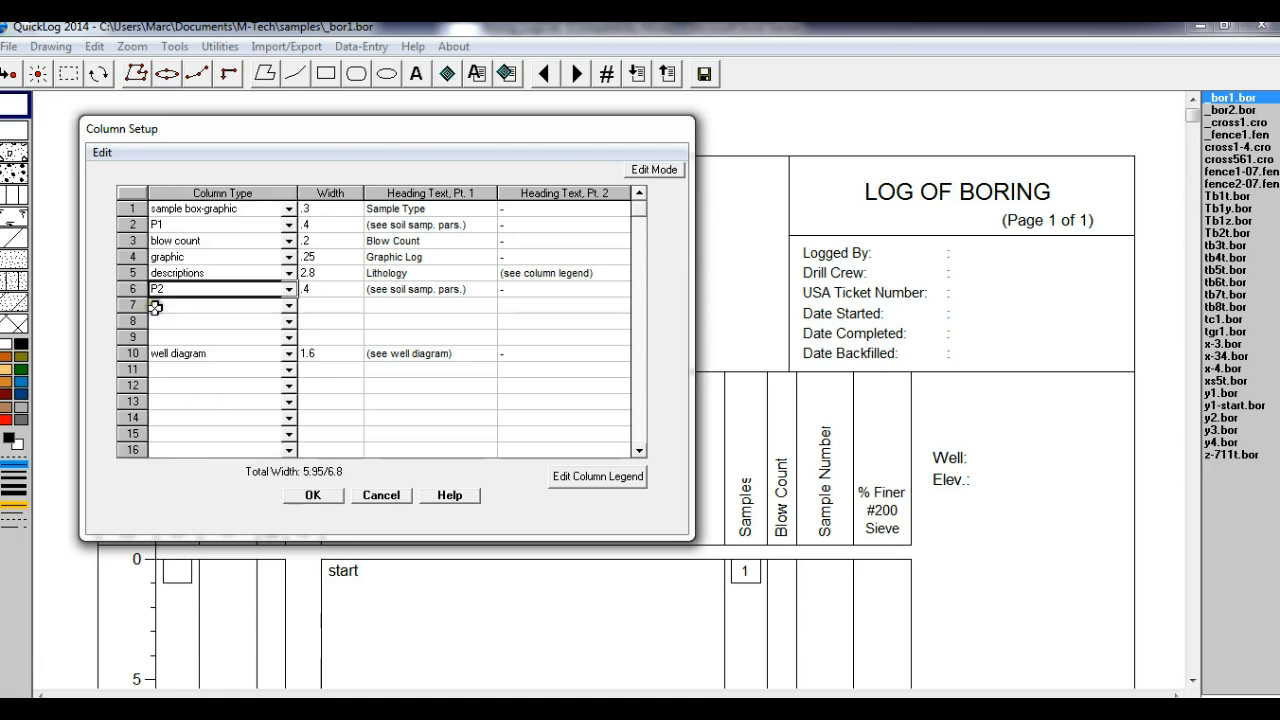
left_click(161, 307)
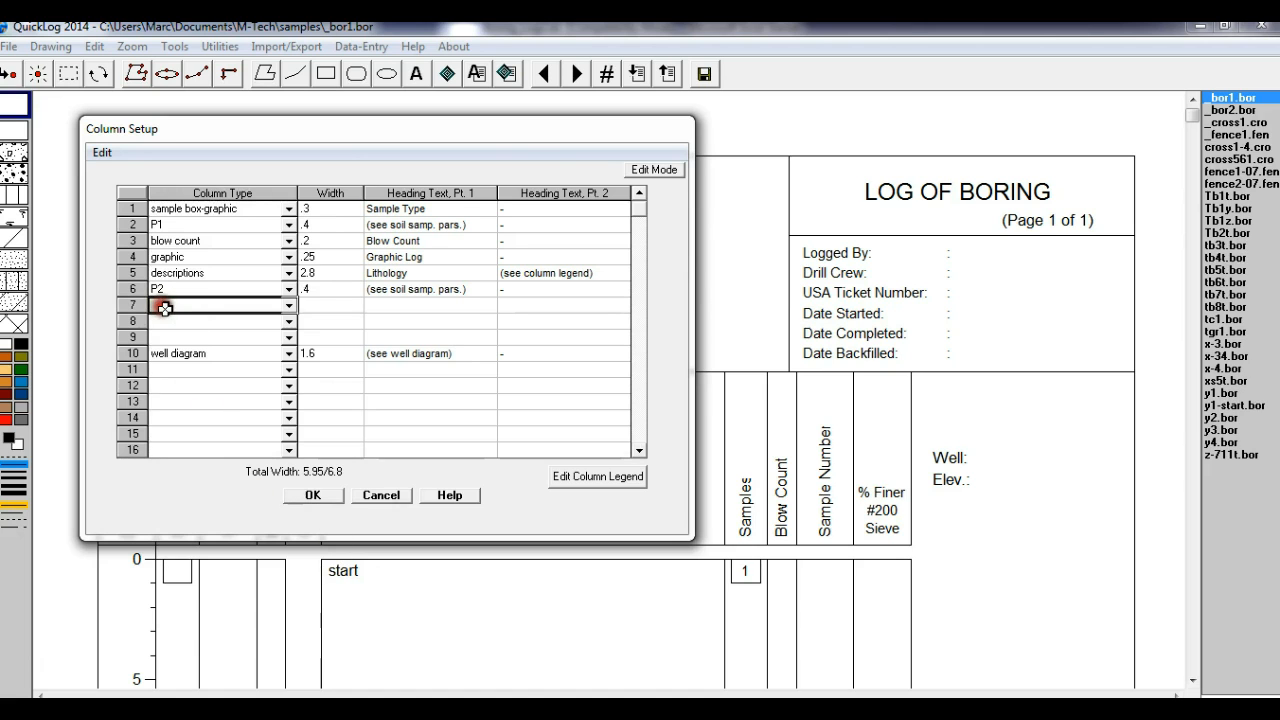
type("P3")
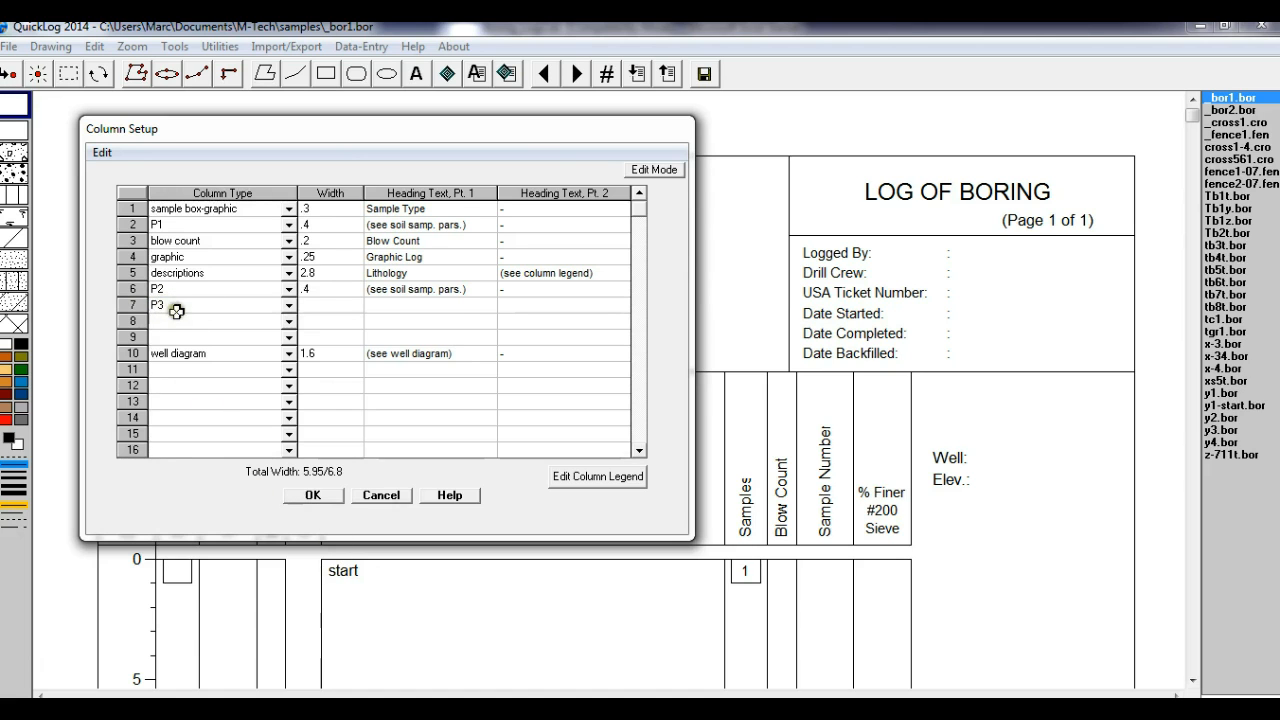
left_click(174, 321)
type("P4")
left_click(204, 340)
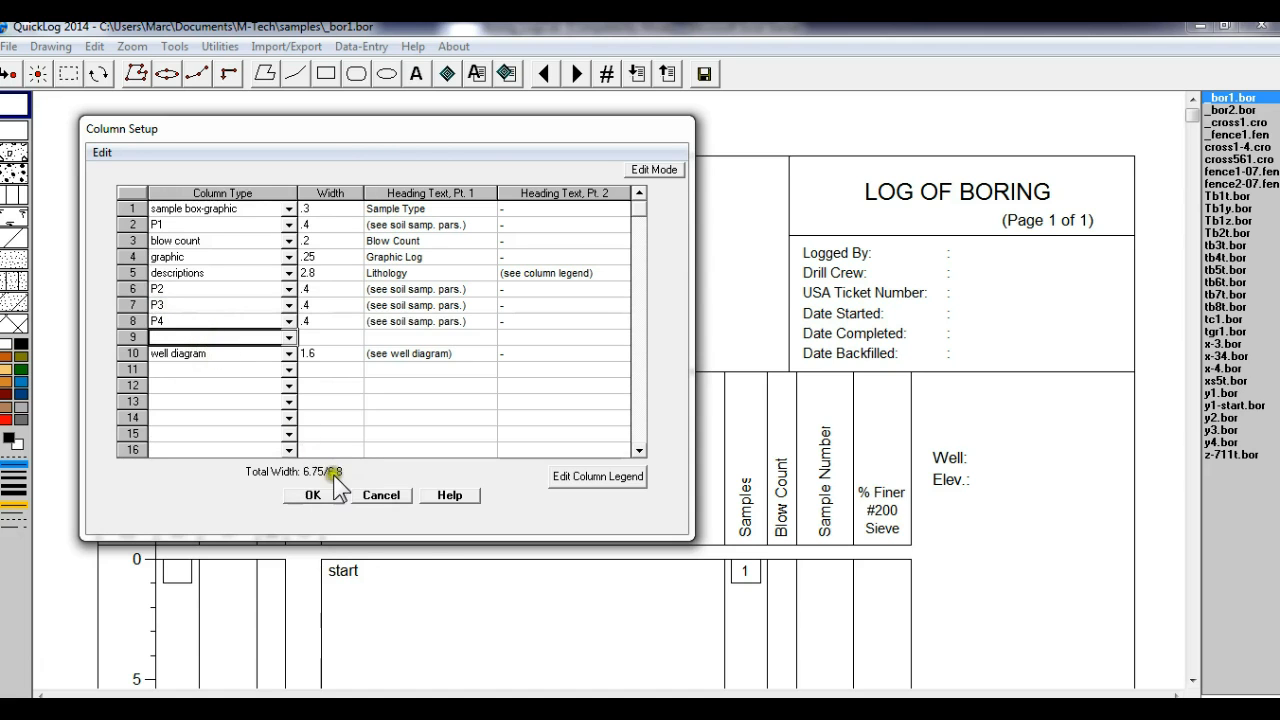
Step: Remove the well diagram column from the column setup and apply the changes
left_click_drag(190, 358, 504, 355)
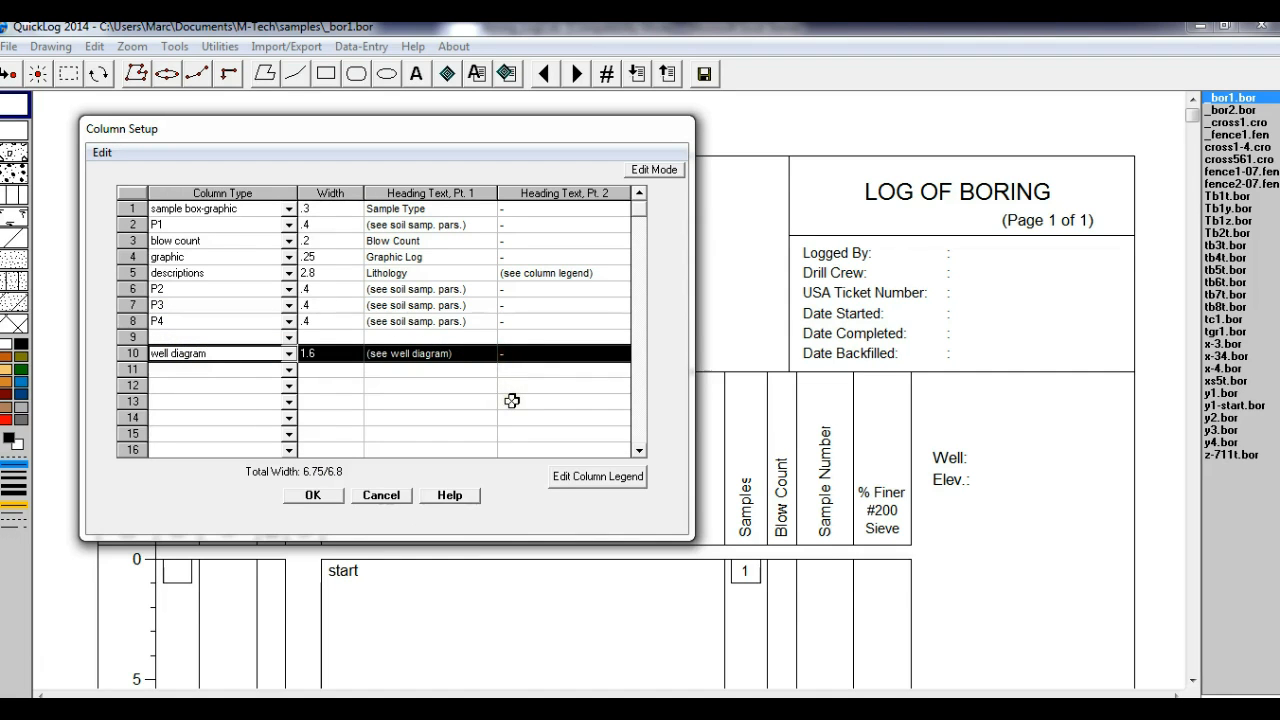
key("Delete")
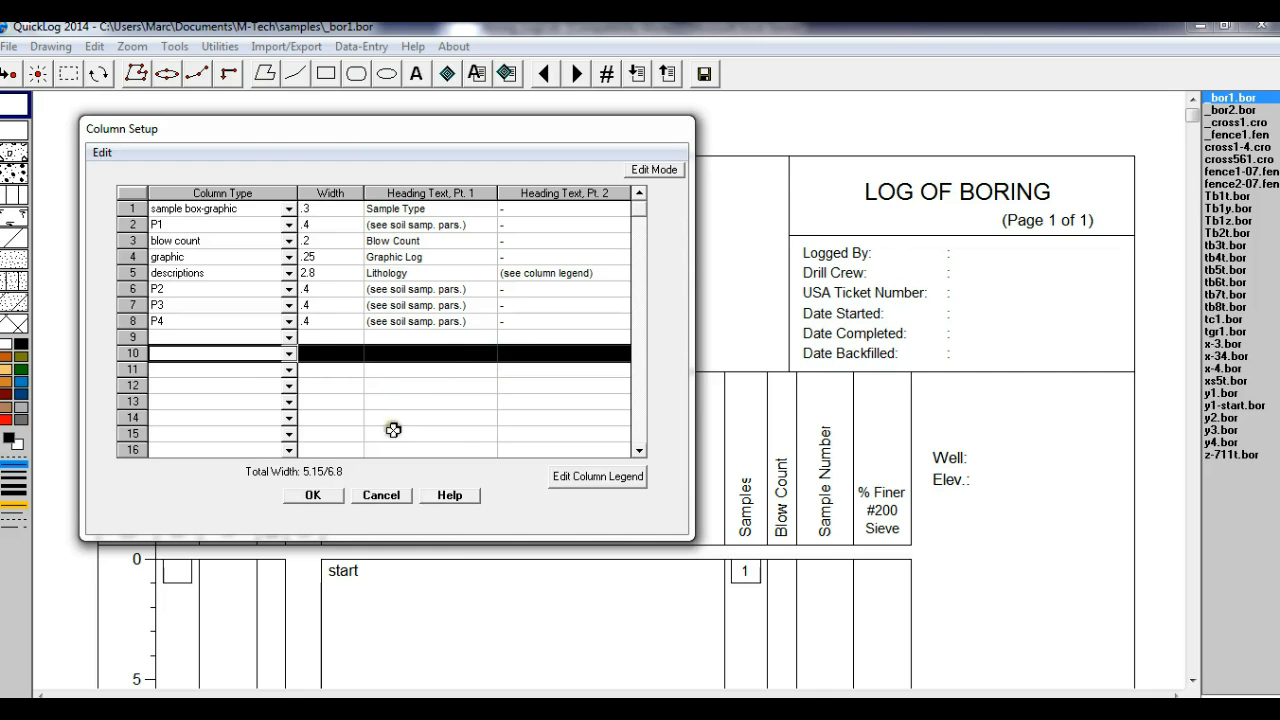
left_click(331, 496)
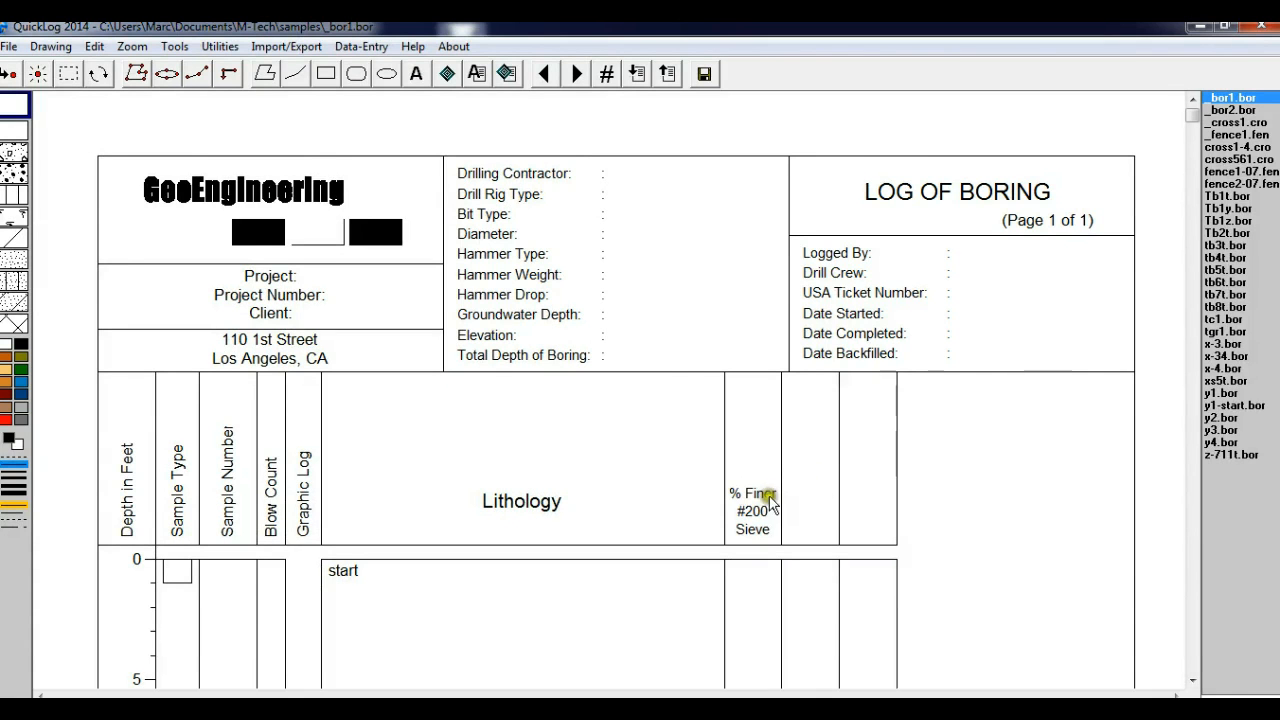
Step: Rename the % Finer soil parameter "Dry Dens", set its heading to "Dry Density", clear heading parts 2 and 3, and rotate the heading
double_click(770, 500)
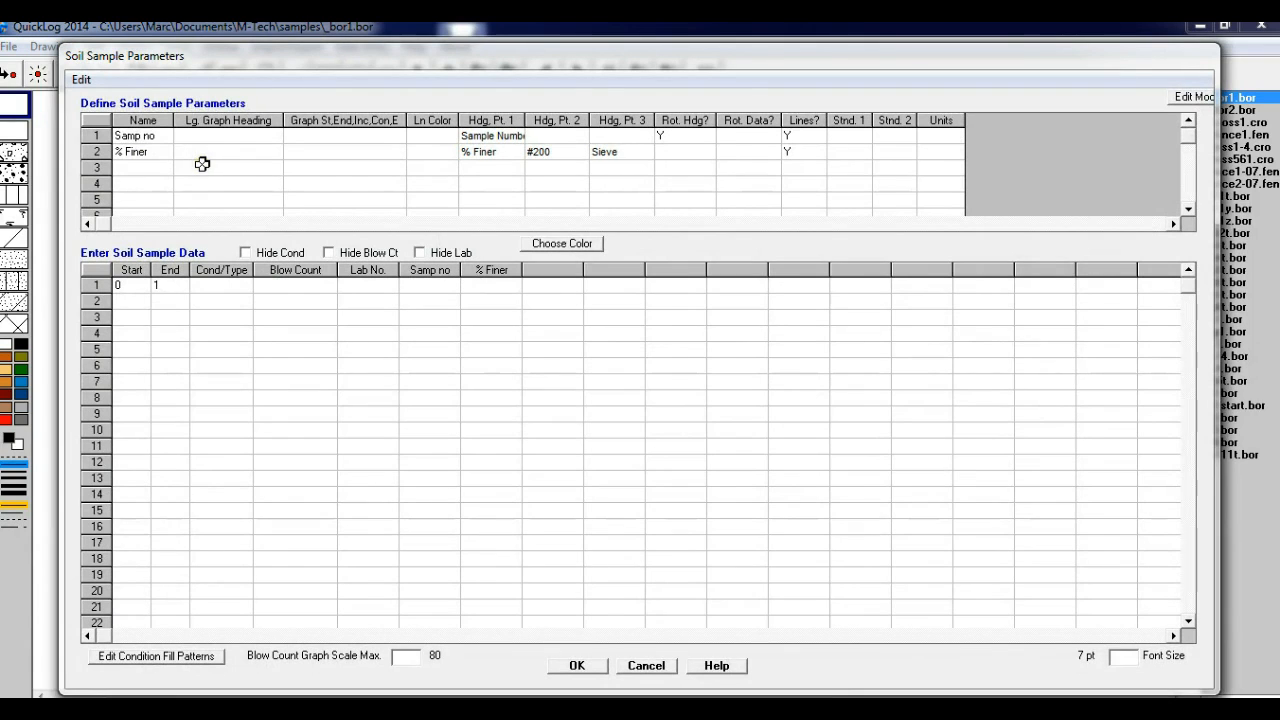
left_click(160, 151)
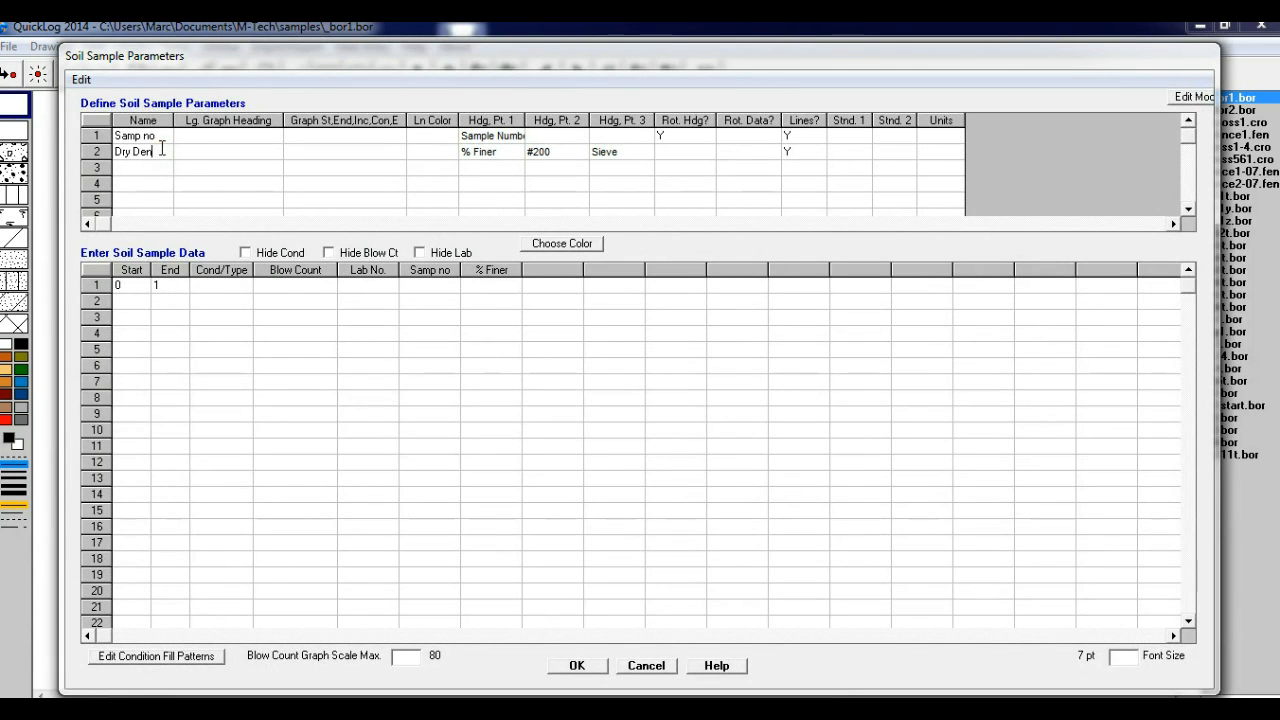
left_click(500, 151)
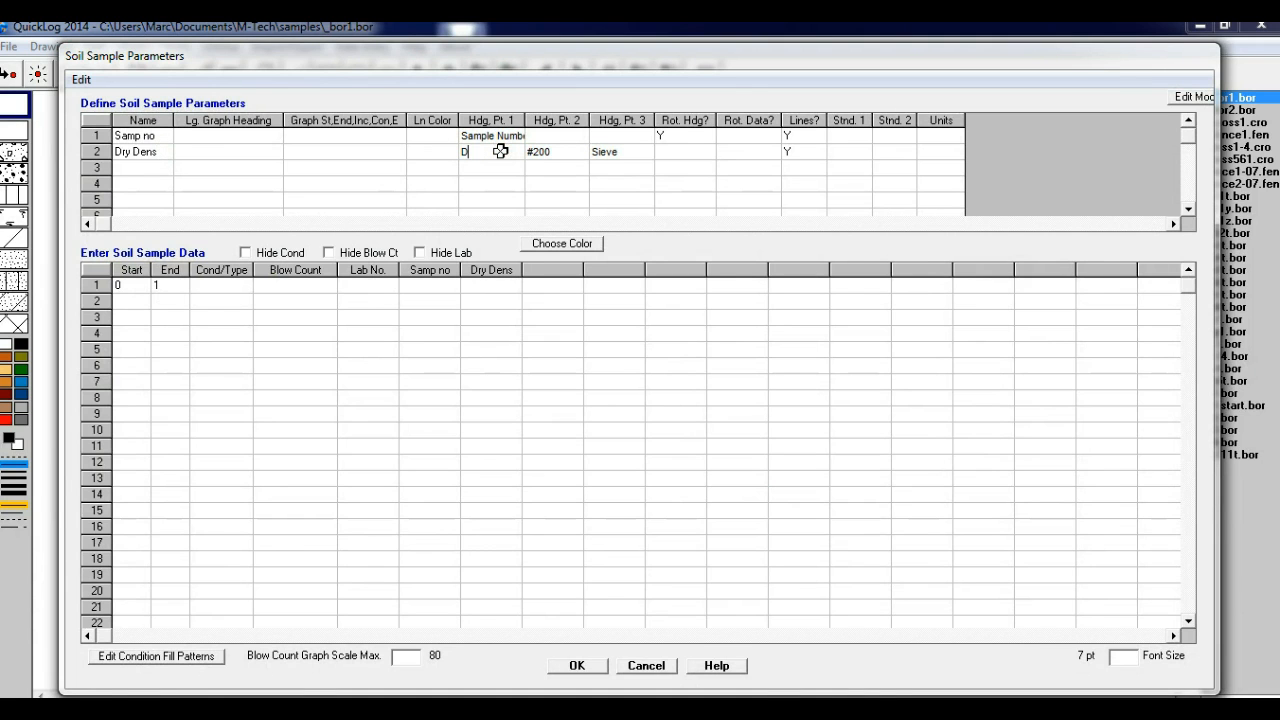
type("Dry De")
left_click(556, 152)
key("BackSpace")
key("BackSpace")
key("BackSpace")
key("BackSpace")
left_click(639, 156)
key("BackSpace")
key("BackSpace")
key("BackSpace")
key("BackSpace")
key("BackSpace")
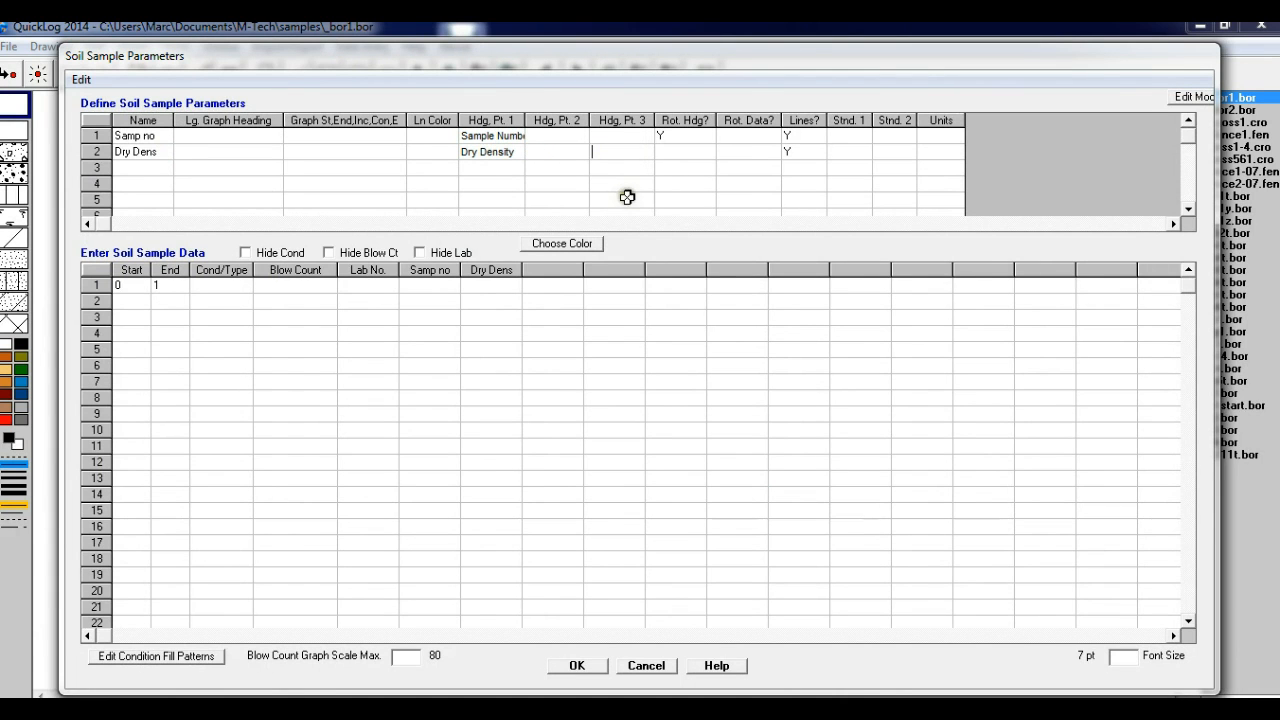
left_click(688, 153)
Step: Check the Excel form's remaining columns and add soil sample parameters named "Moist Ct" and "Add Test"
left_click(159, 171)
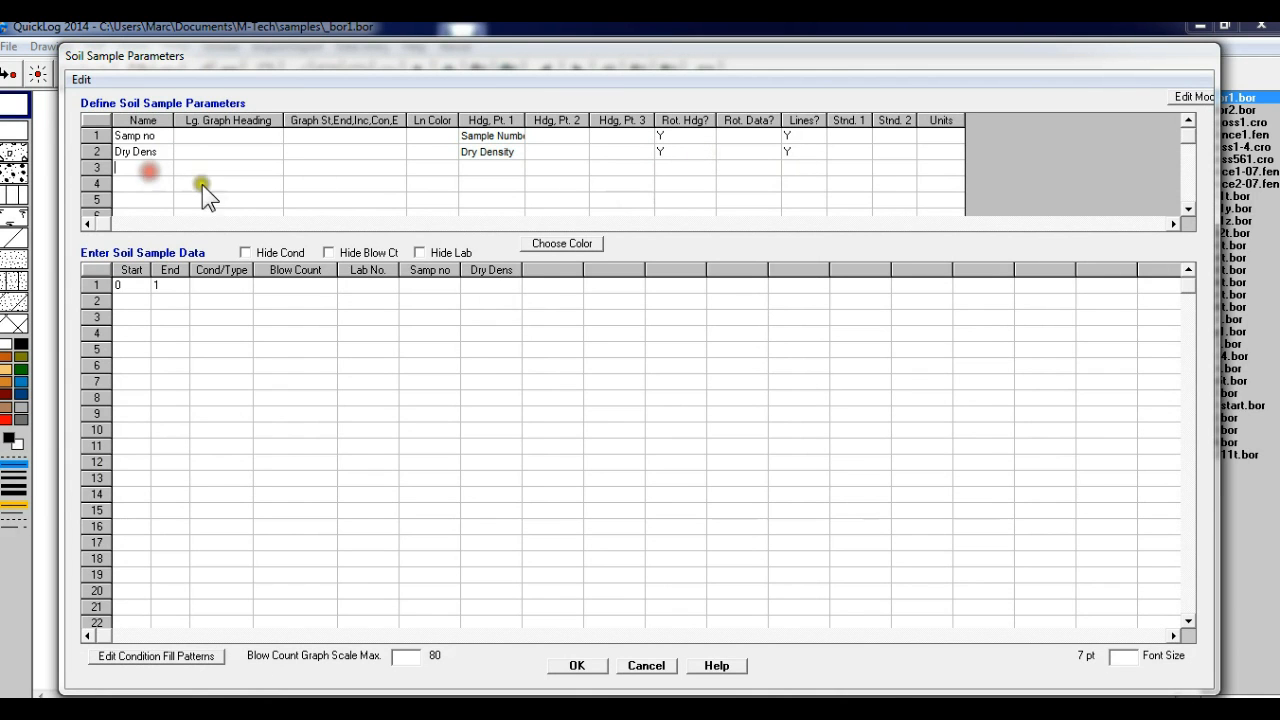
left_click(577, 665)
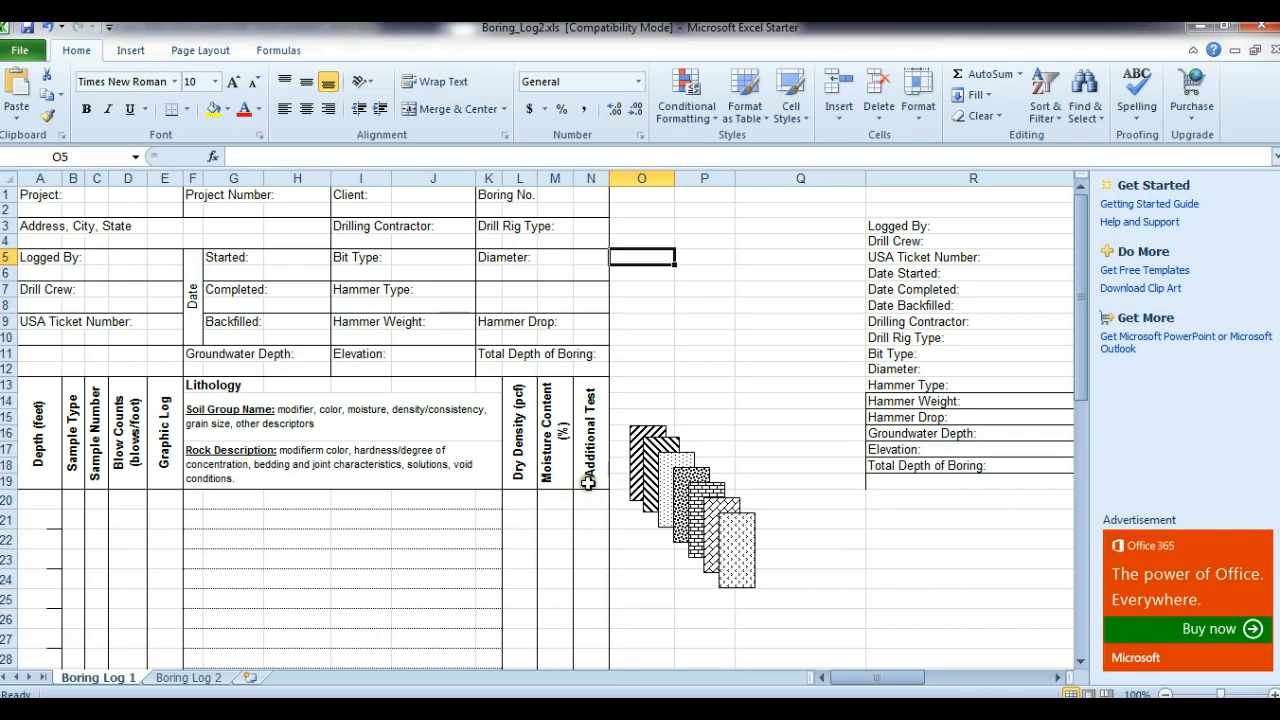
left_click(1196, 27)
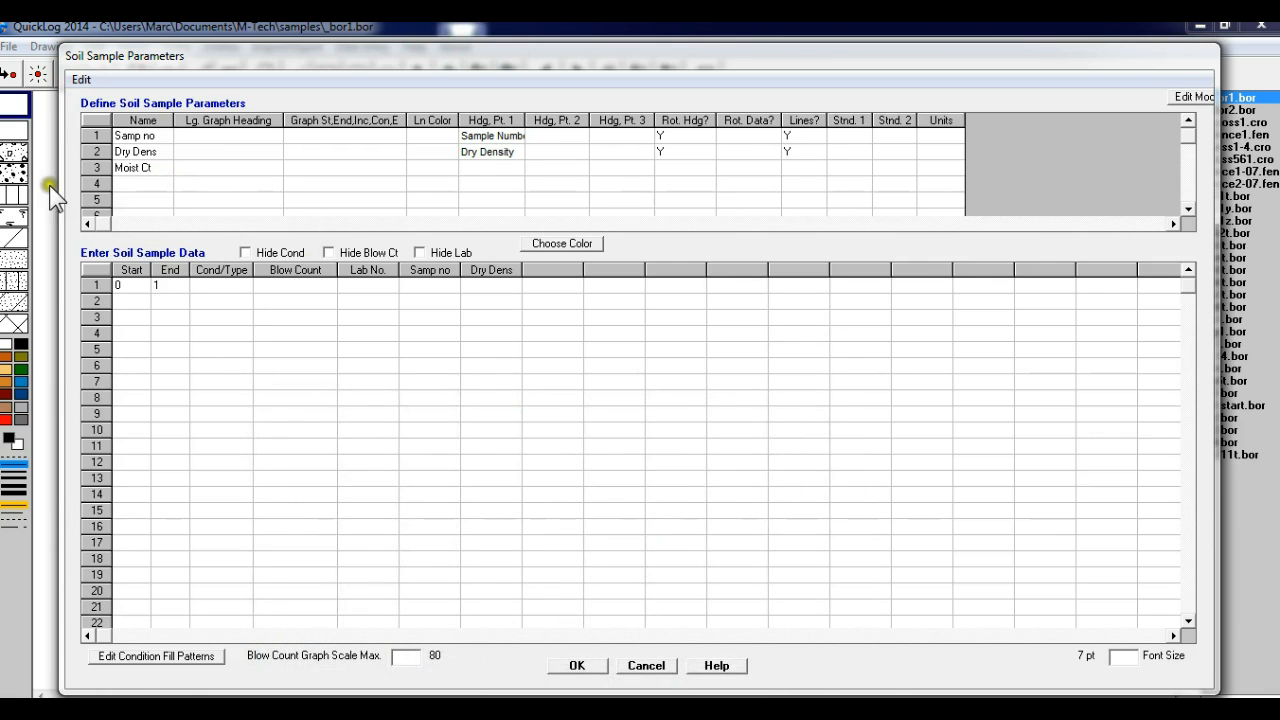
key("Return")
type("Da")
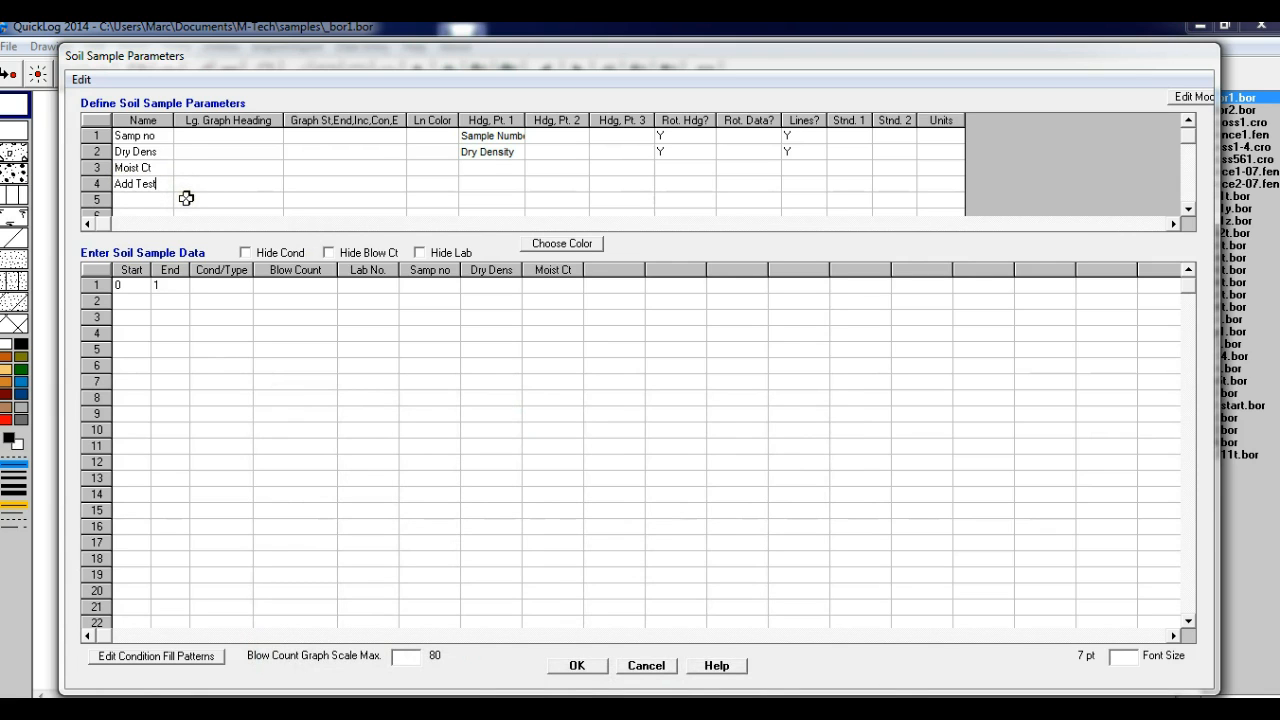
Step: Set the first heading part to "Moisture Content" for Moist Ct and "Additional Test" for Add Test
left_click(491, 177)
type("Moisture Content")
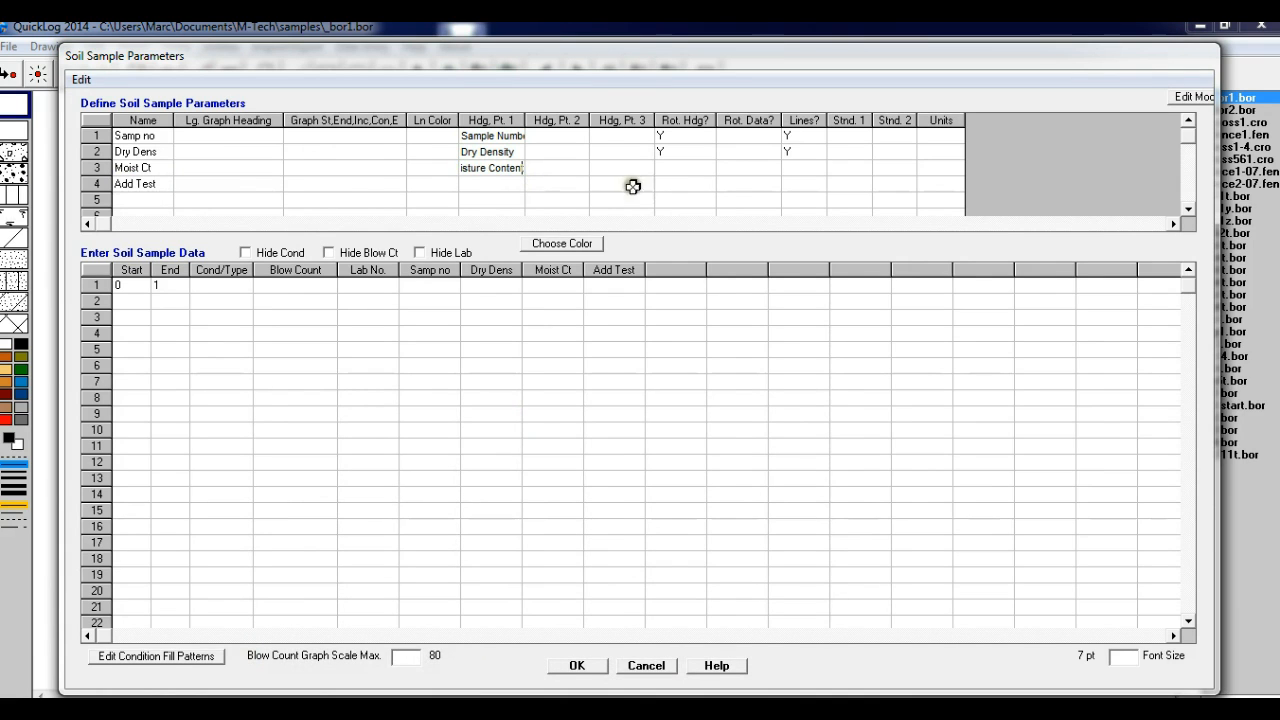
left_click(477, 183)
type("Add")
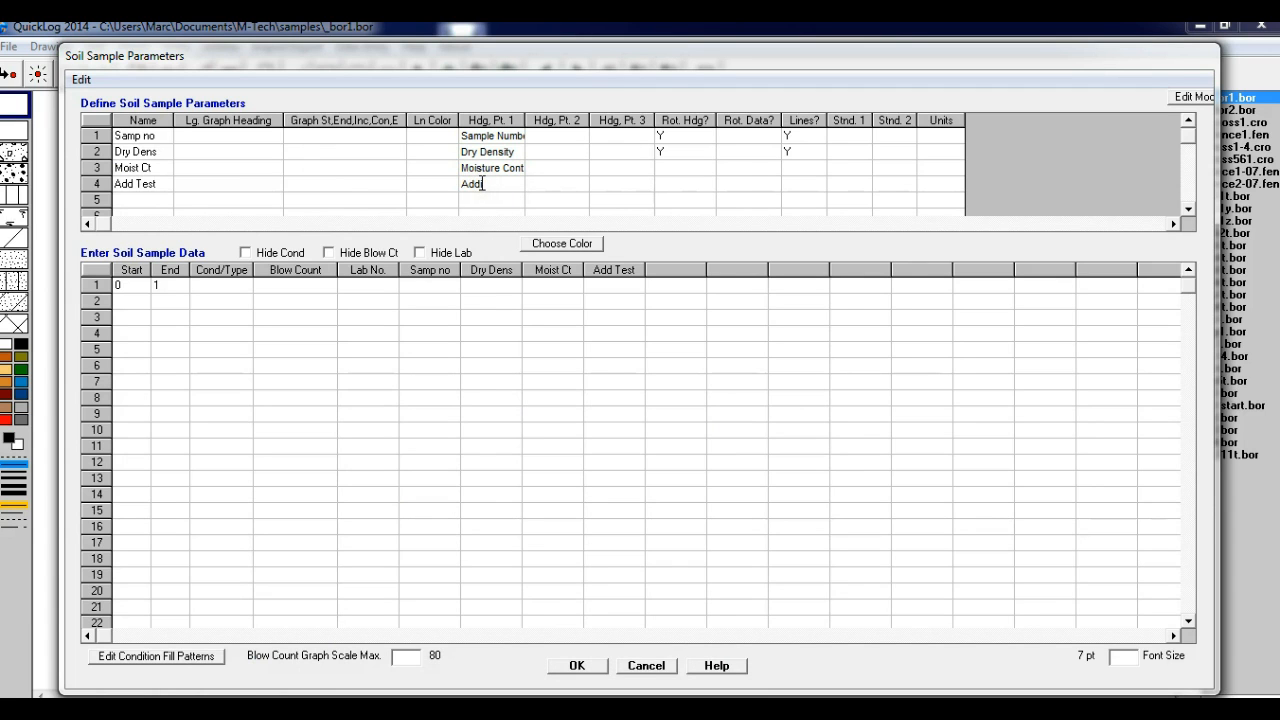
type("itional Tes")
Step: Set rotated heading and lines to Y for Moist Ct and Add Test, apply the soil sample parameters and save the log
left_click(668, 170)
left_click(682, 180)
type("Y")
left_click(802, 168)
type("Y")
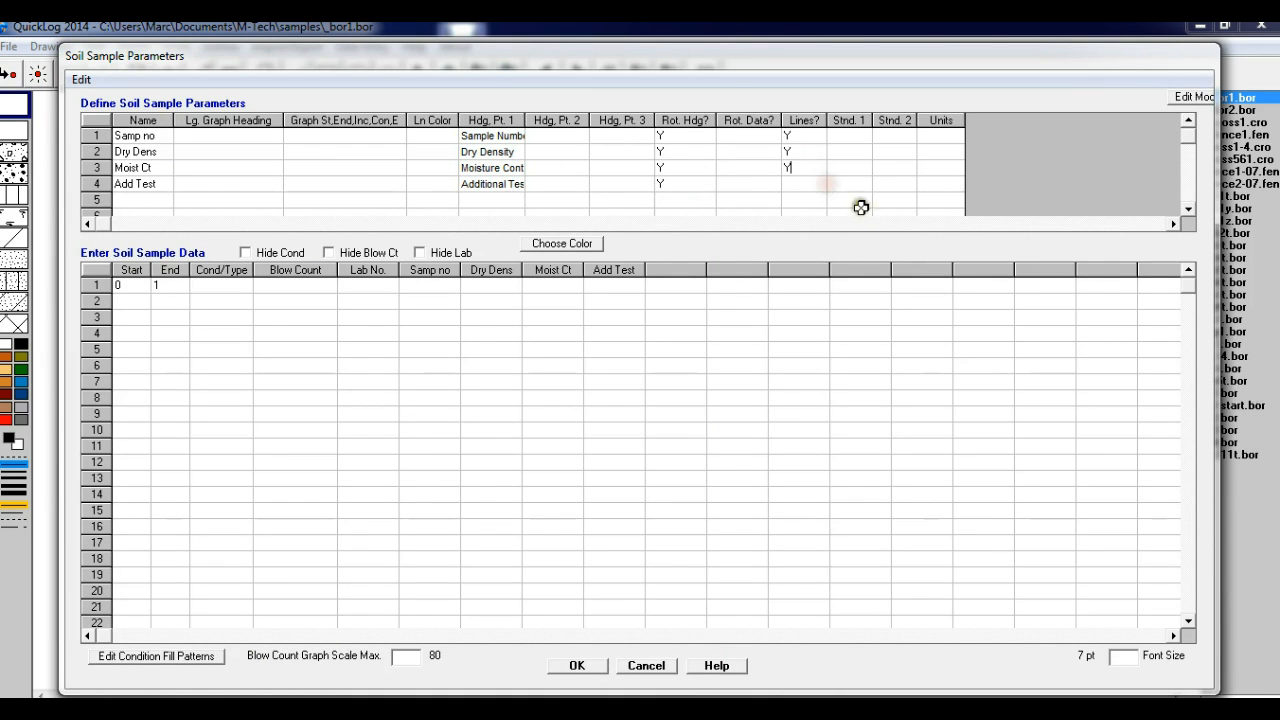
left_click(803, 184)
type("Y")
left_click(603, 663)
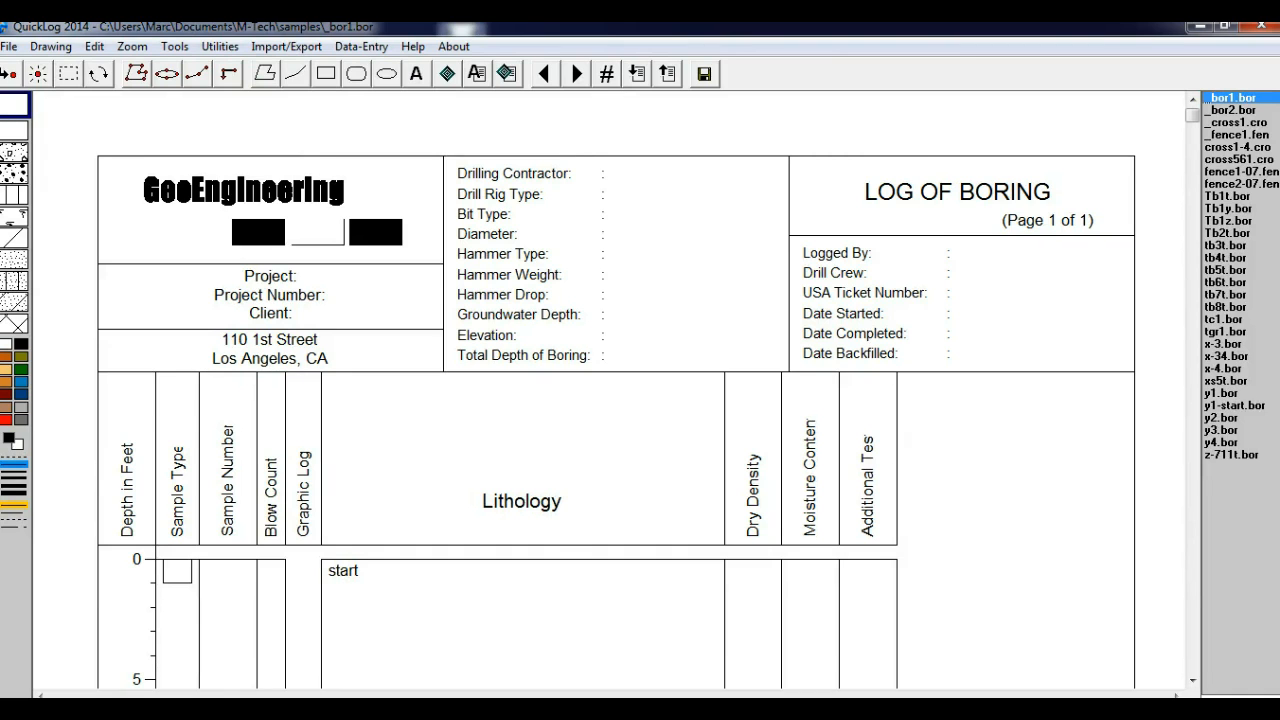
left_click(704, 73)
Step: Open the tb5t.bor log and examine how its Atterburg Limits column is defined in the soil sample parameters, then close them without changes
left_click(1225, 270)
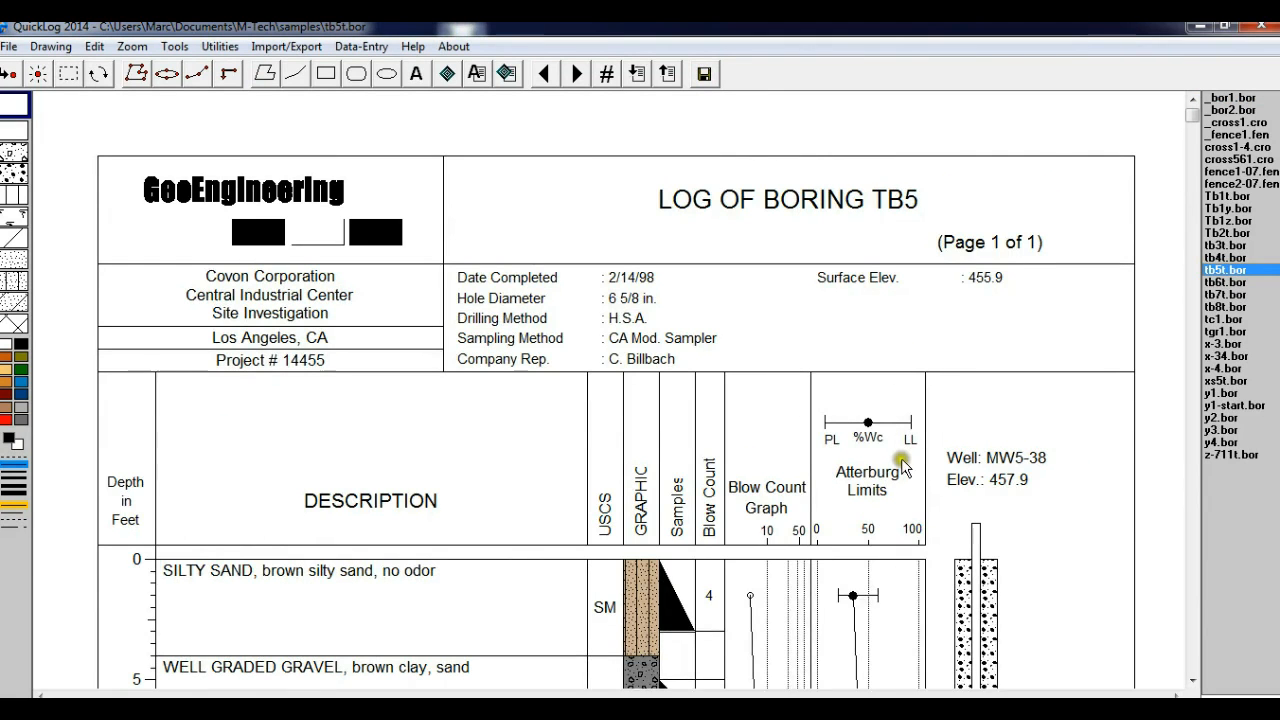
left_click_drag(1193, 115, 1200, 226)
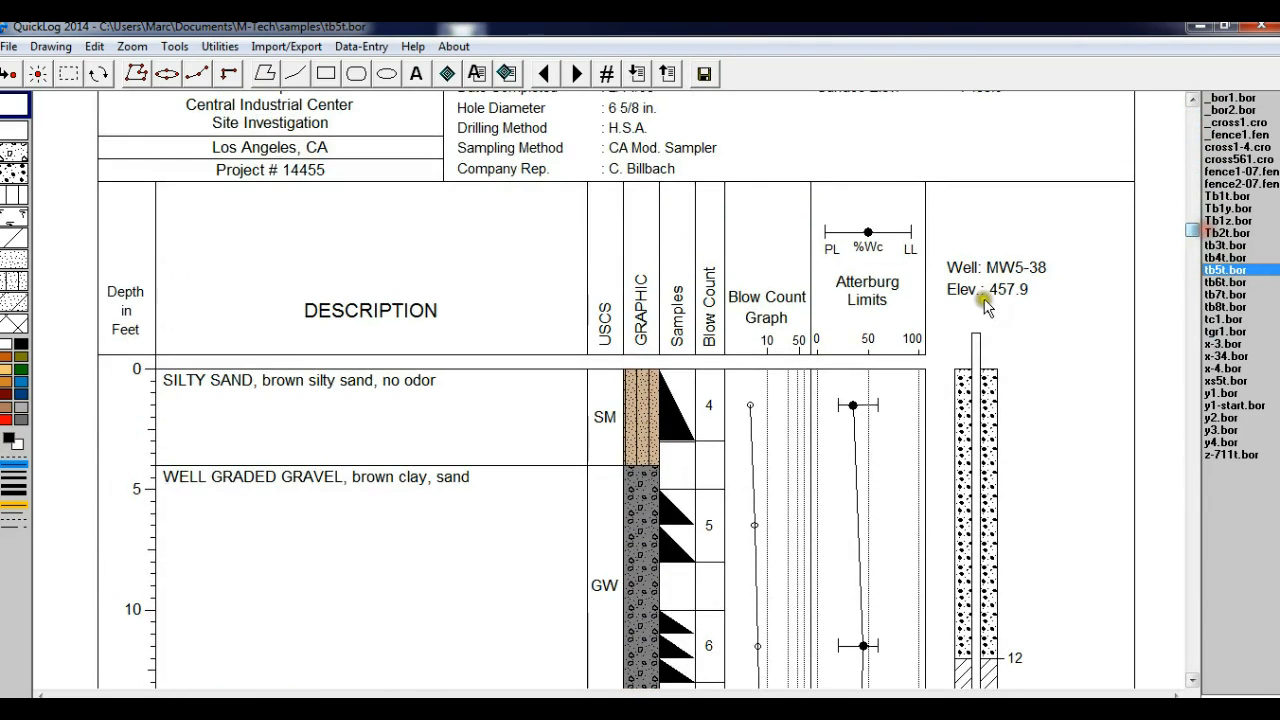
double_click(920, 296)
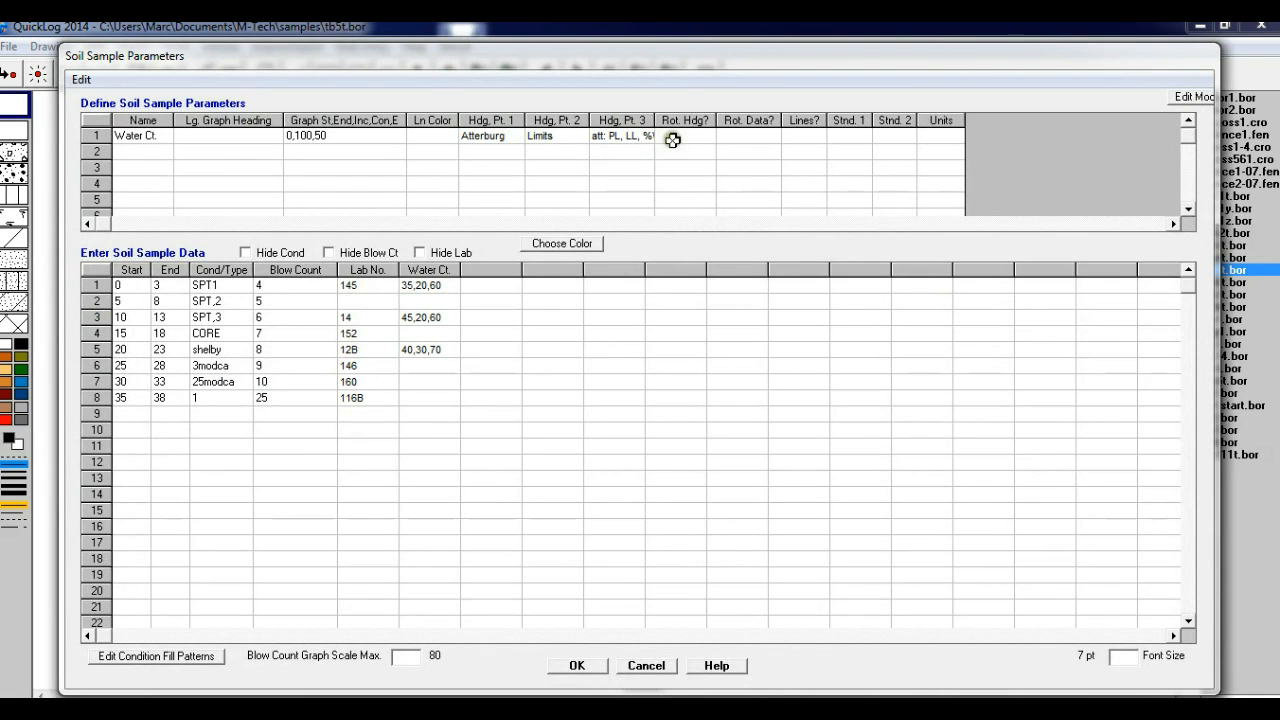
left_click_drag(654, 120, 692, 120)
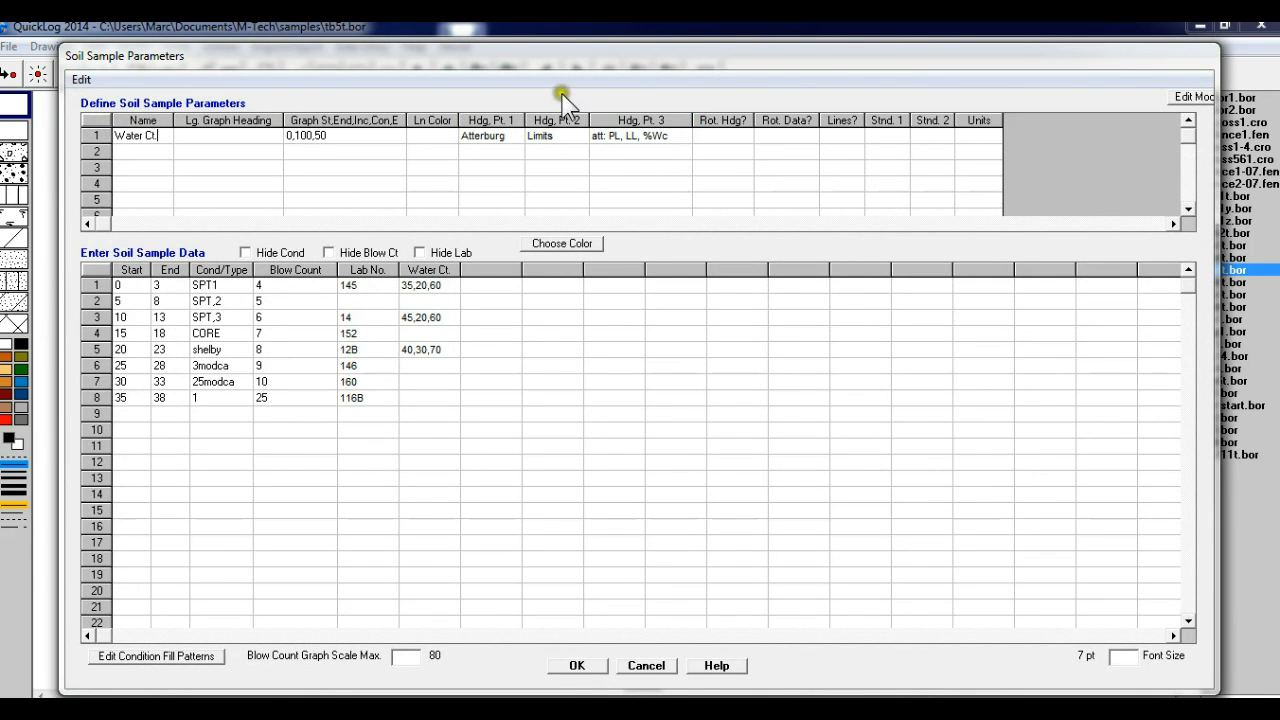
mouse_move(579, 60)
left_mouse_down()
mouse_move(572, 343)
mouse_move(640, 355)
left_mouse_up()
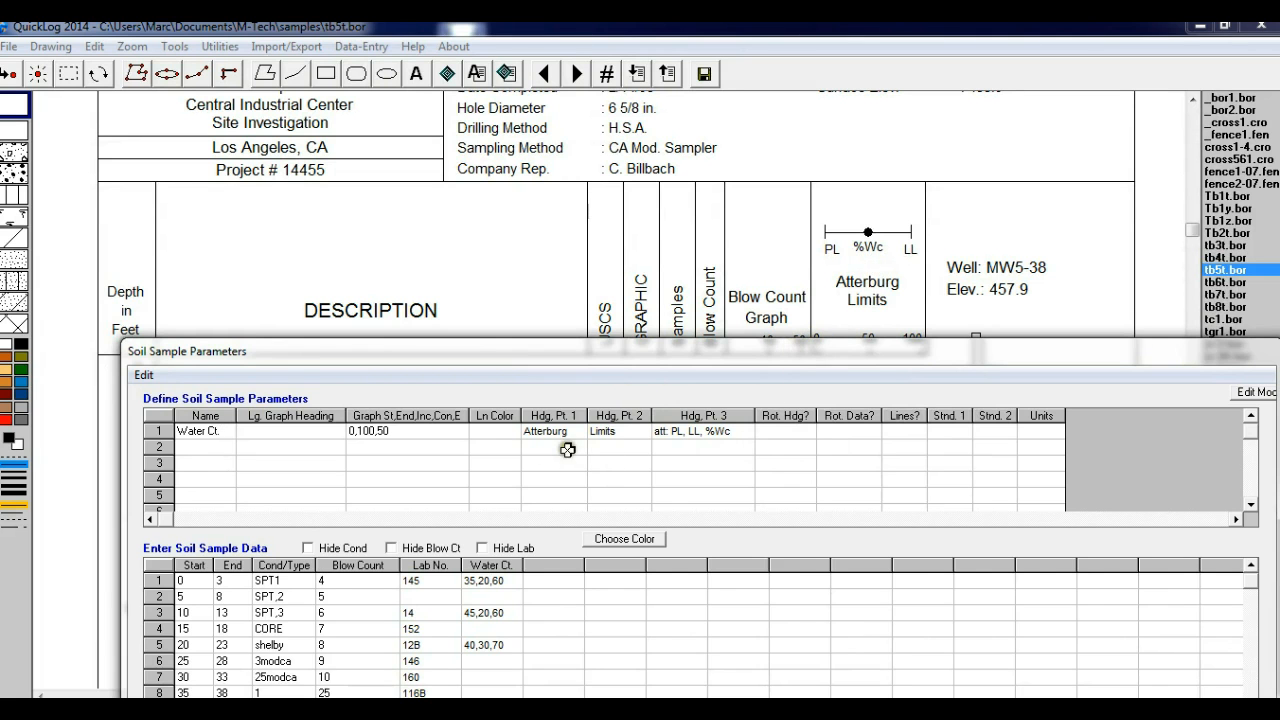
left_click_drag(605, 357, 541, 177)
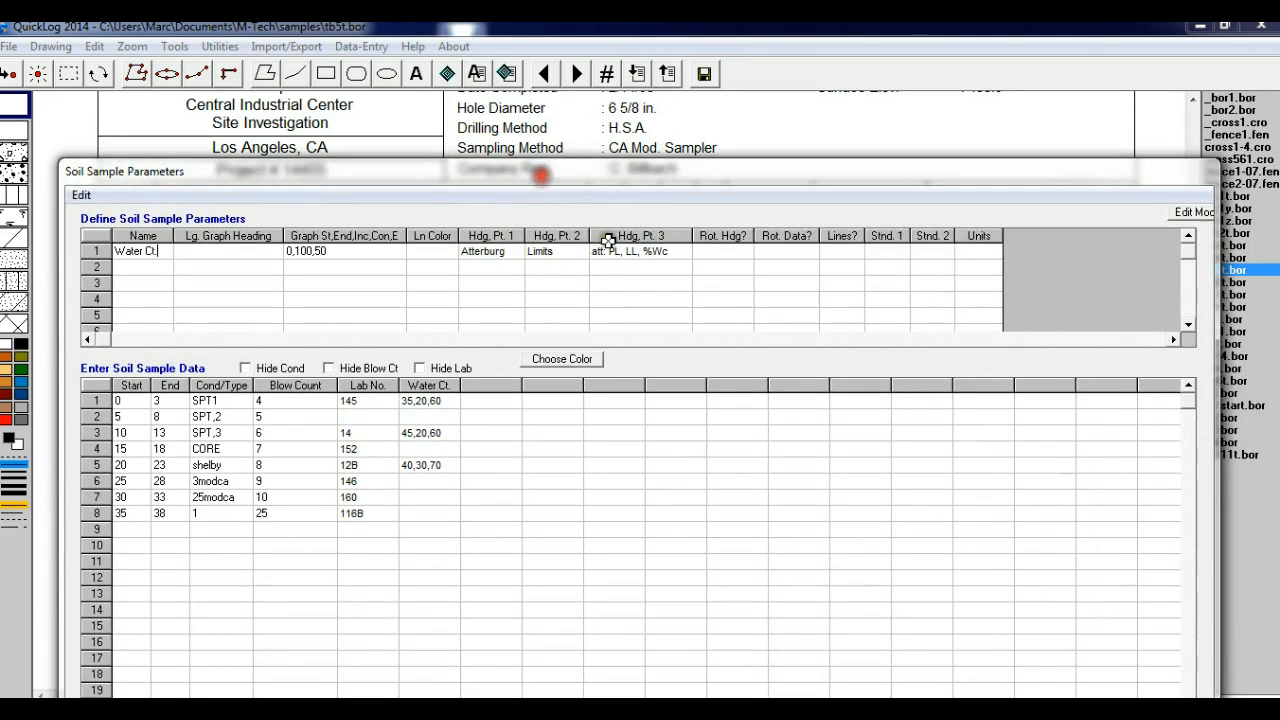
left_click(678, 252)
left_click_drag(679, 253, 590, 256)
left_click_drag(672, 171, 657, 63)
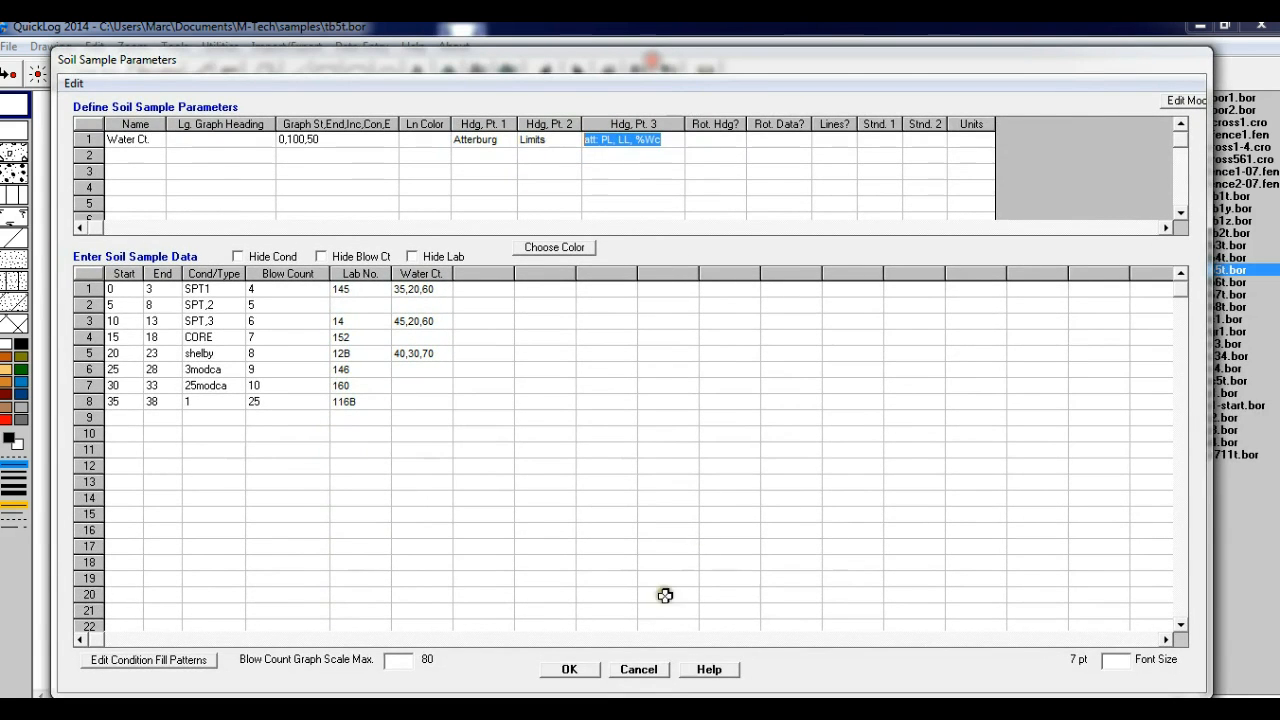
left_click(656, 667)
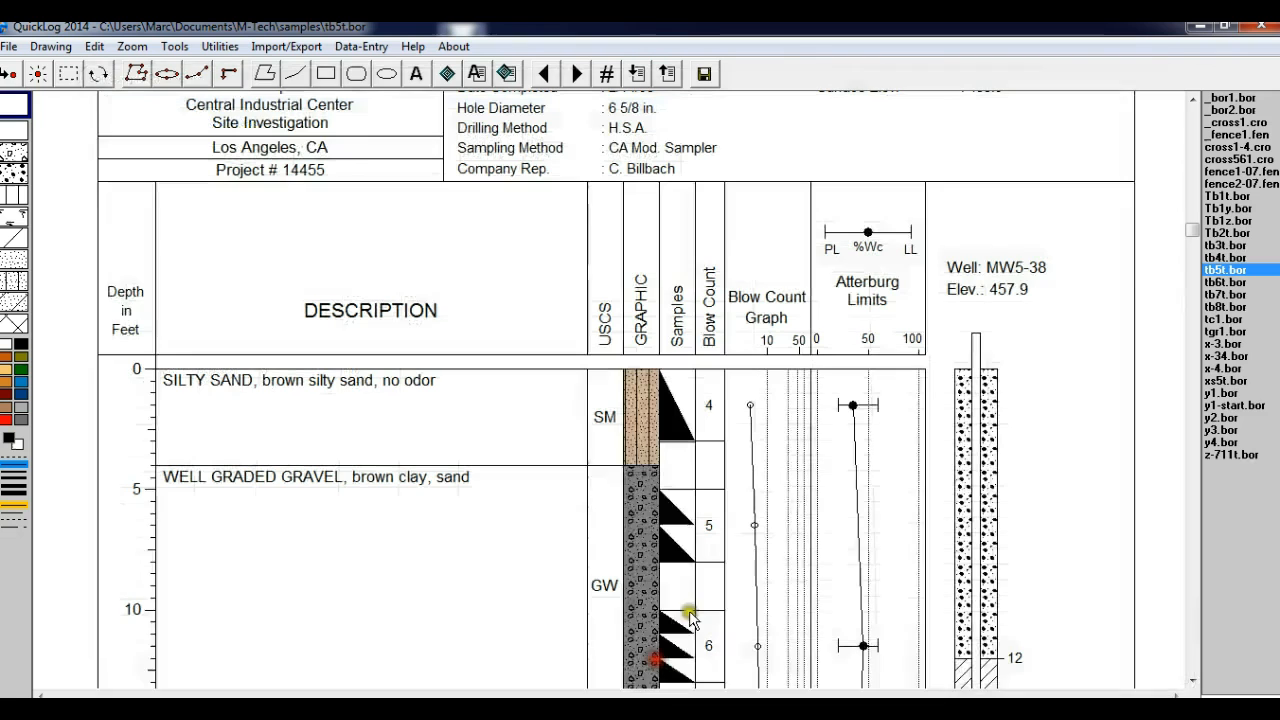
Step: Open the _bor1.bor log and set Moist Ct's three heading parts to "Moisture", "Content" and "att: PL, LL, %Wc" in the soil sample parameters
left_click(1225, 97)
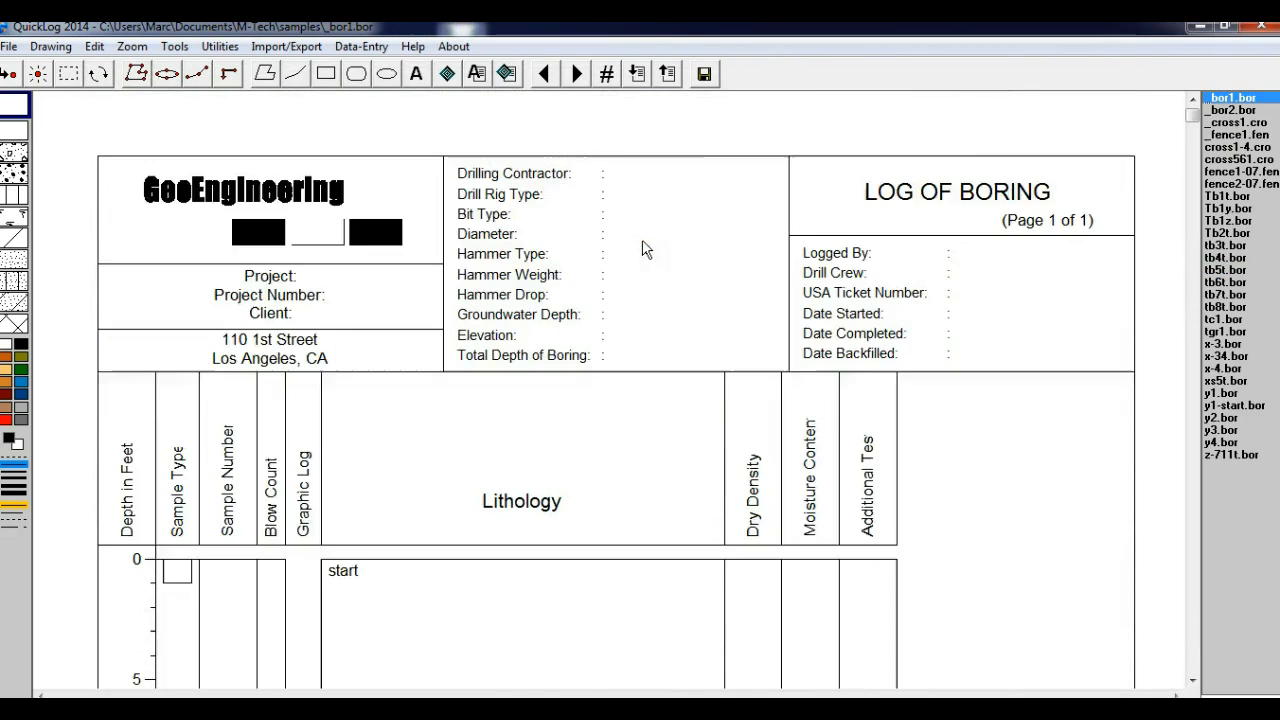
double_click(812, 468)
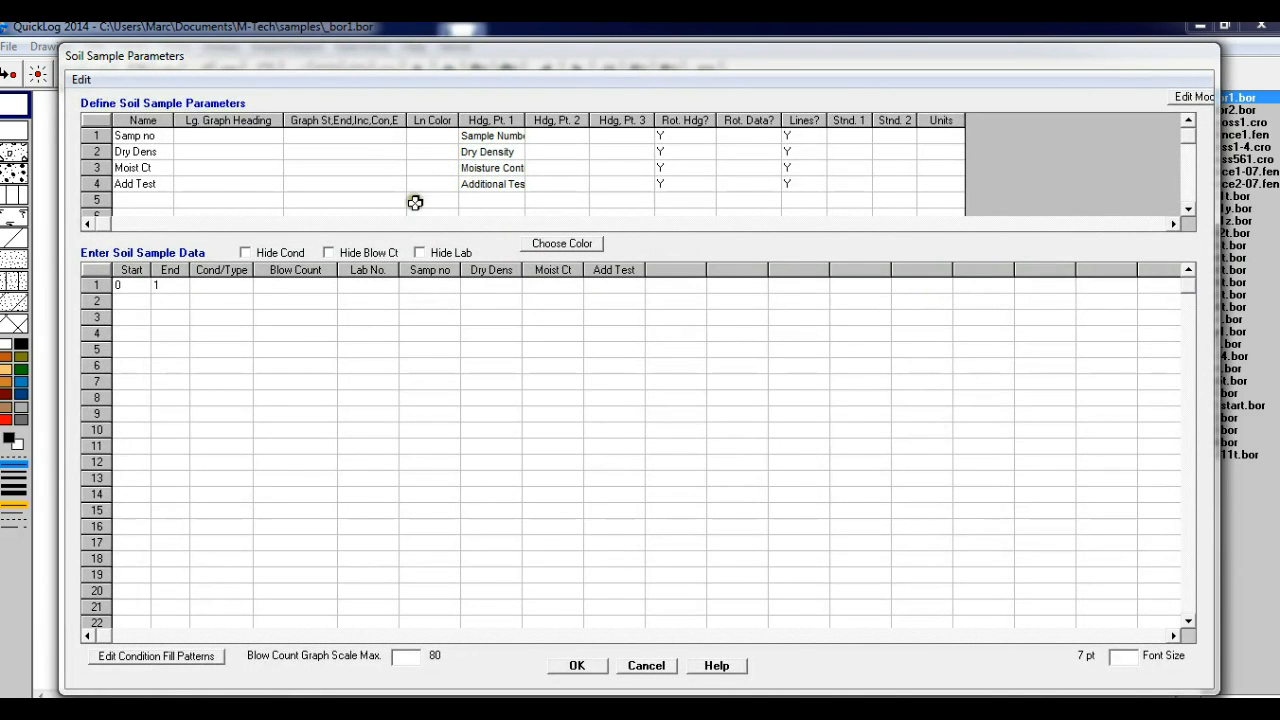
left_click(614, 169)
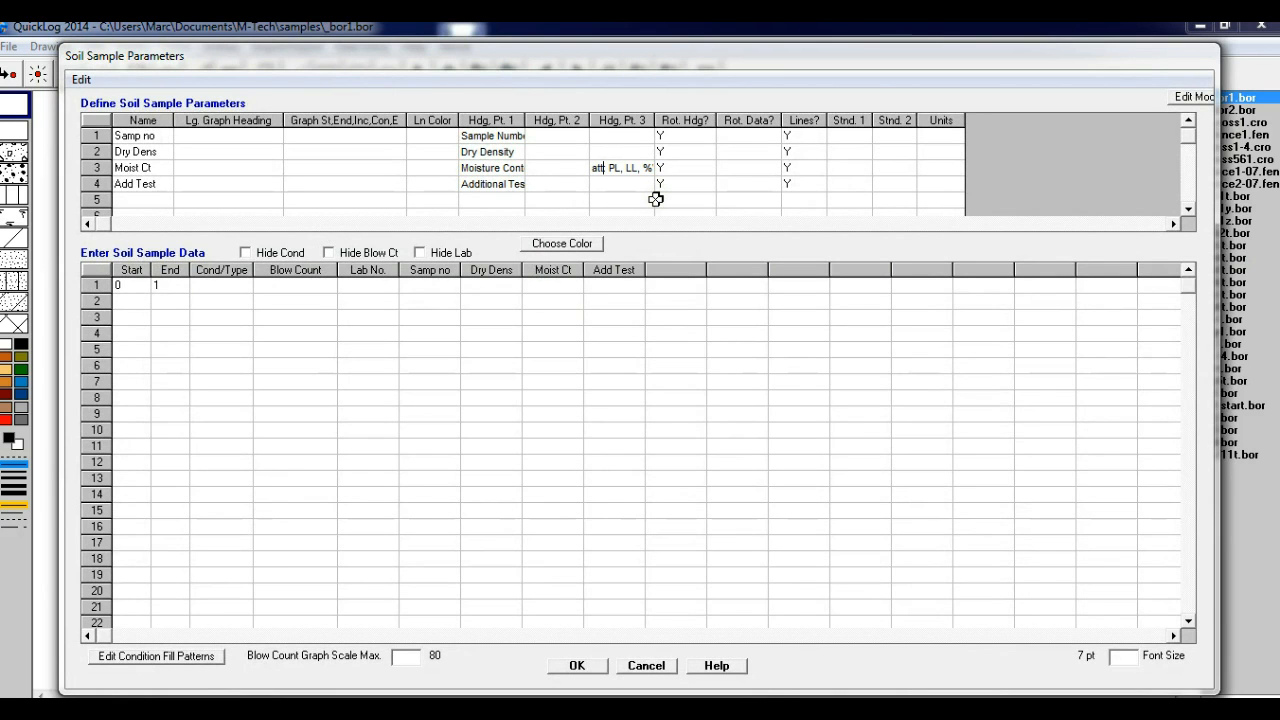
left_click(559, 168)
left_click(508, 168)
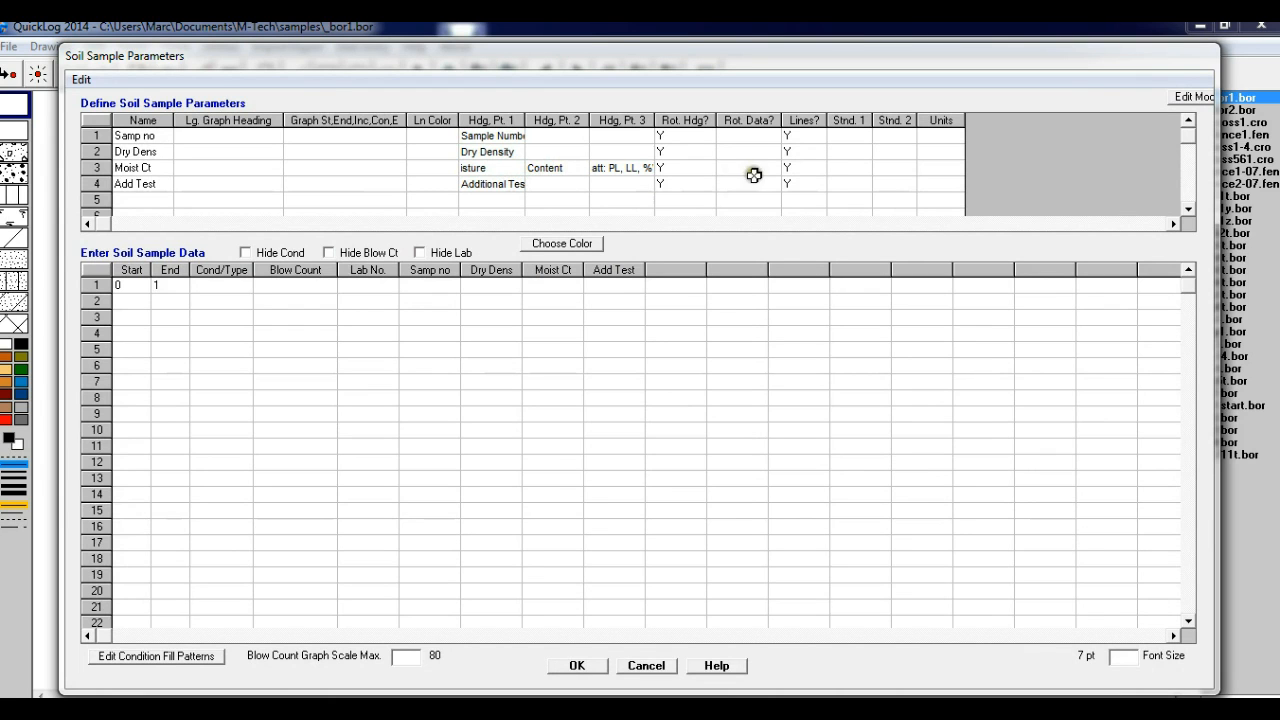
Step: Clear Moist Ct's rotated heading and lines flags, set its graph range to "0, 100, 25" and large graph heading to "Moisture Content", and apply
left_click(677, 166)
left_click(800, 167)
left_click(206, 171)
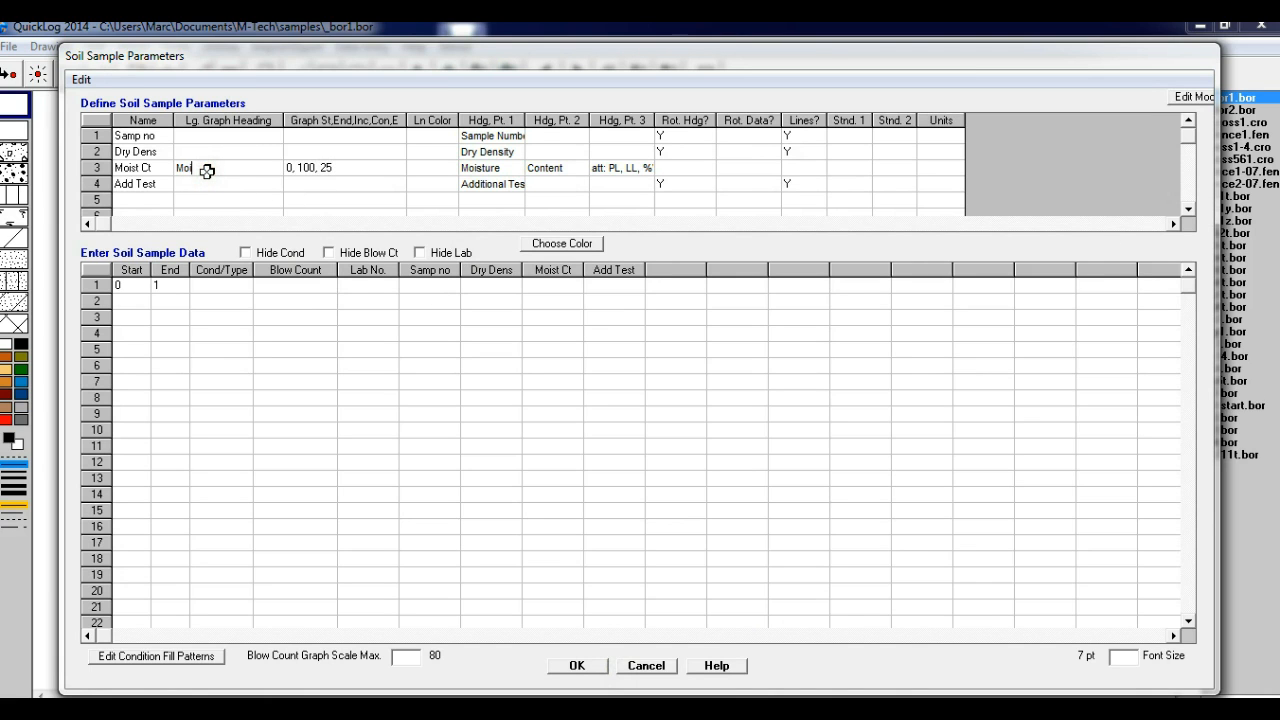
type("Moist Content")
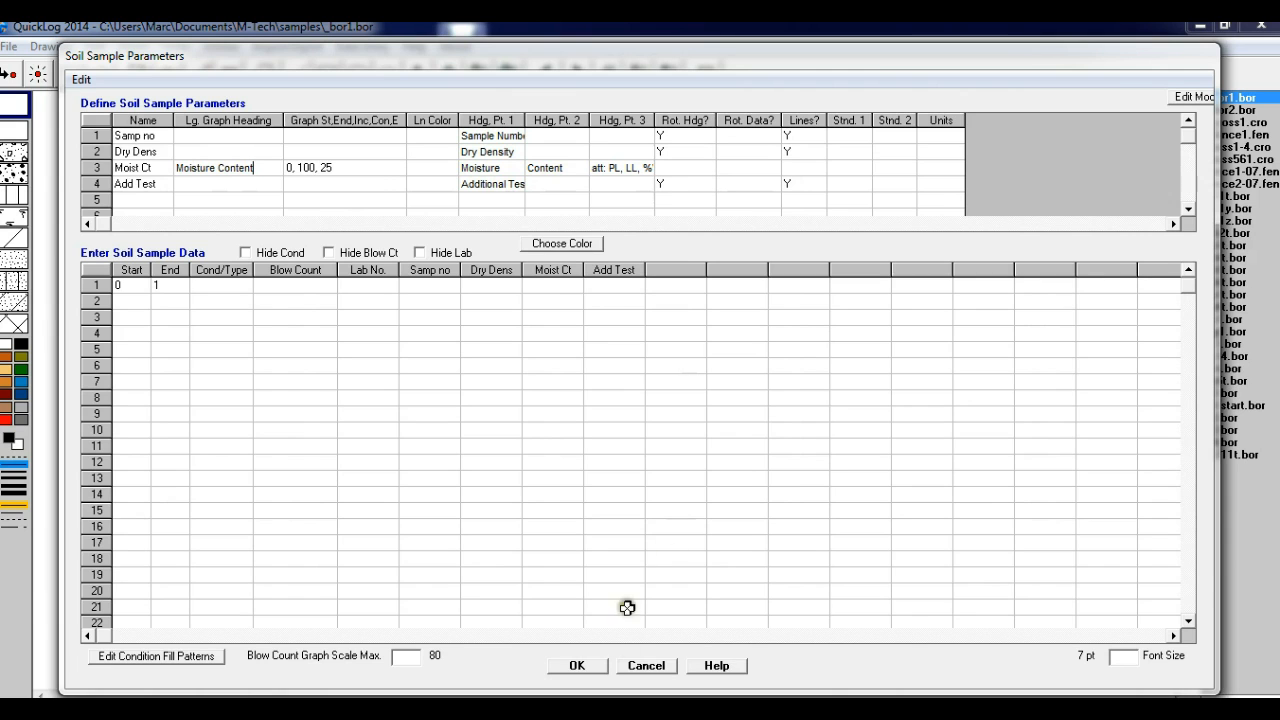
left_click(603, 664)
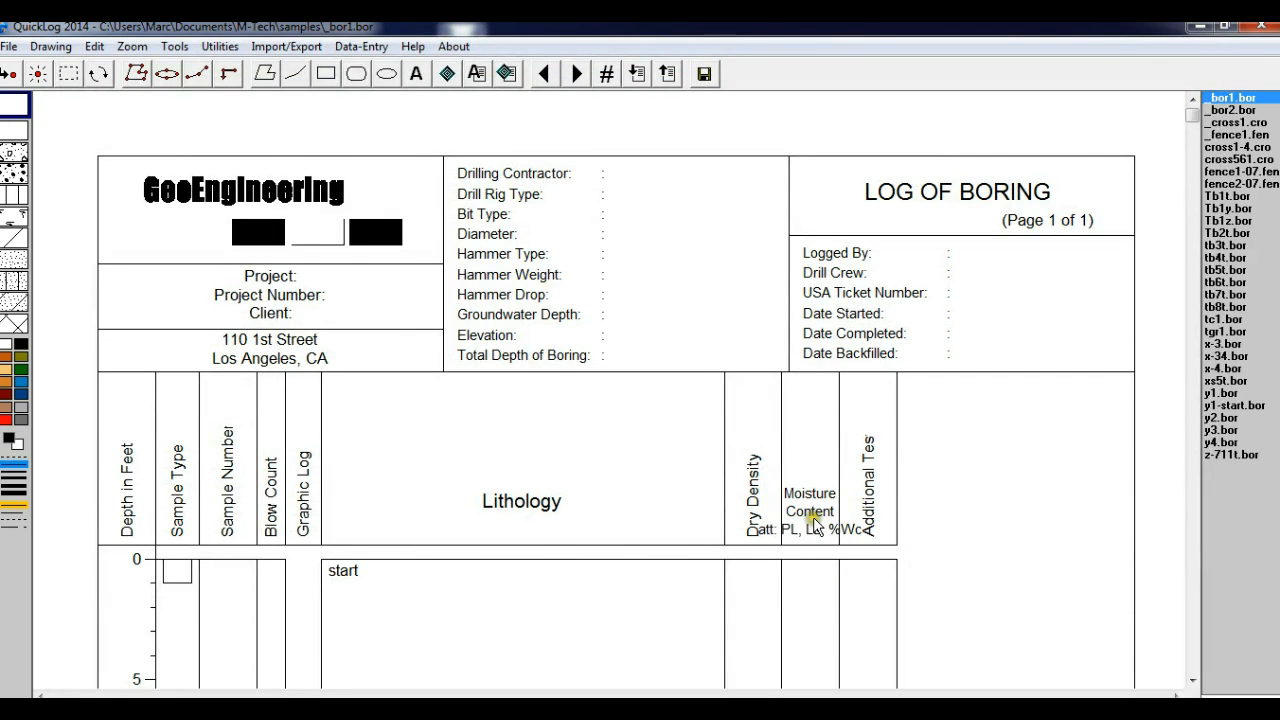
Step: Change the moisture content column's type to PG3 in the column setup, widen the column and apply
double_click(535, 505)
left_click(440, 311)
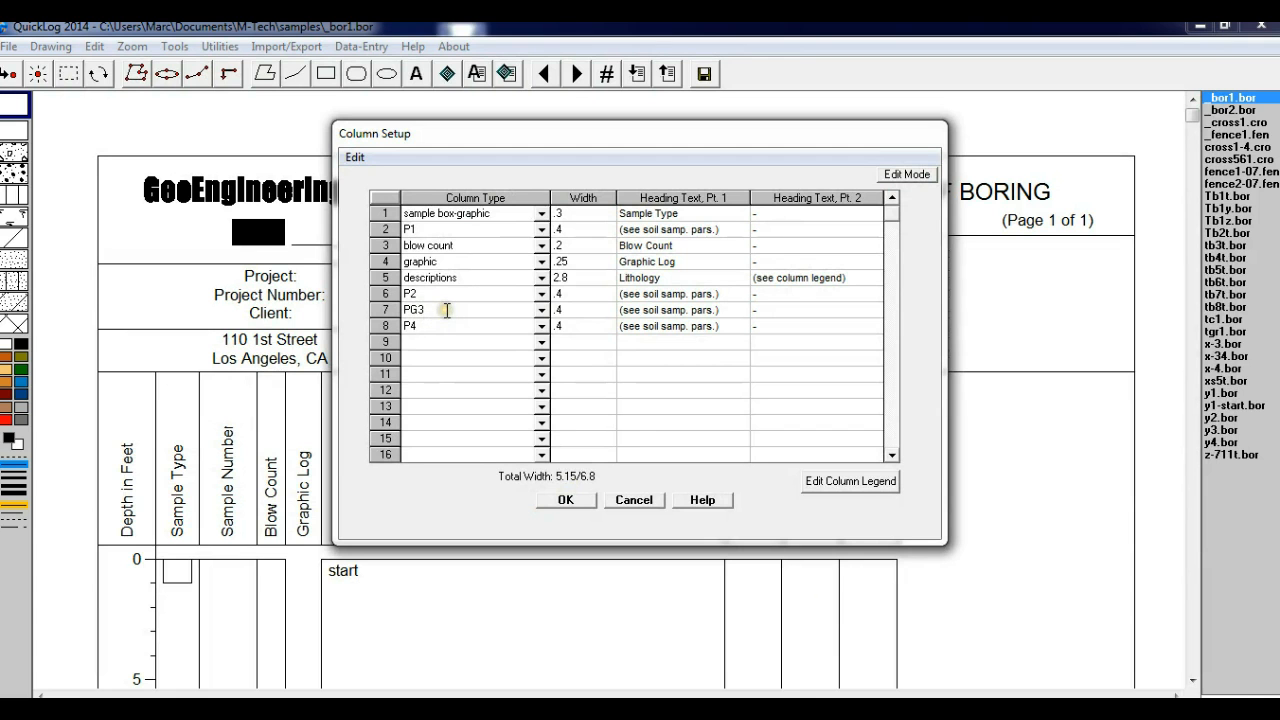
left_click(571, 389)
left_click(580, 499)
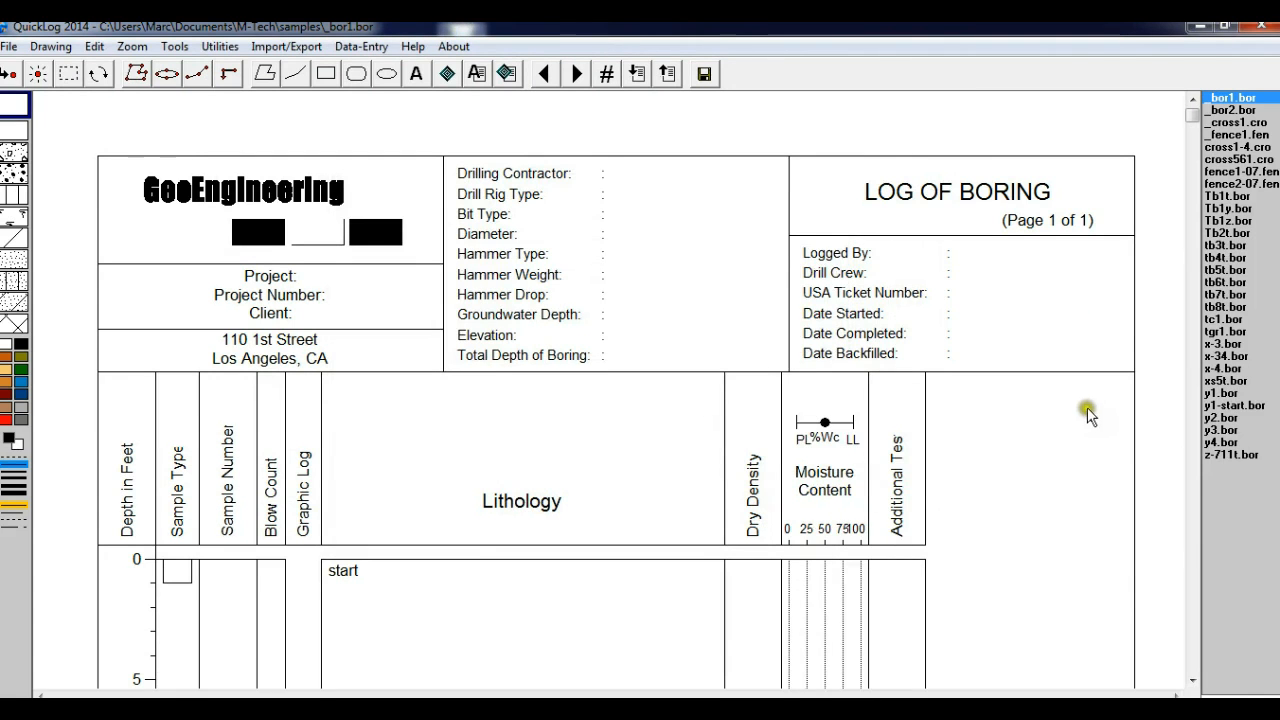
Step: Set the PG3 moisture content column's width to .8 and apply the column setup
left_click_drag(1192, 112, 1193, 225)
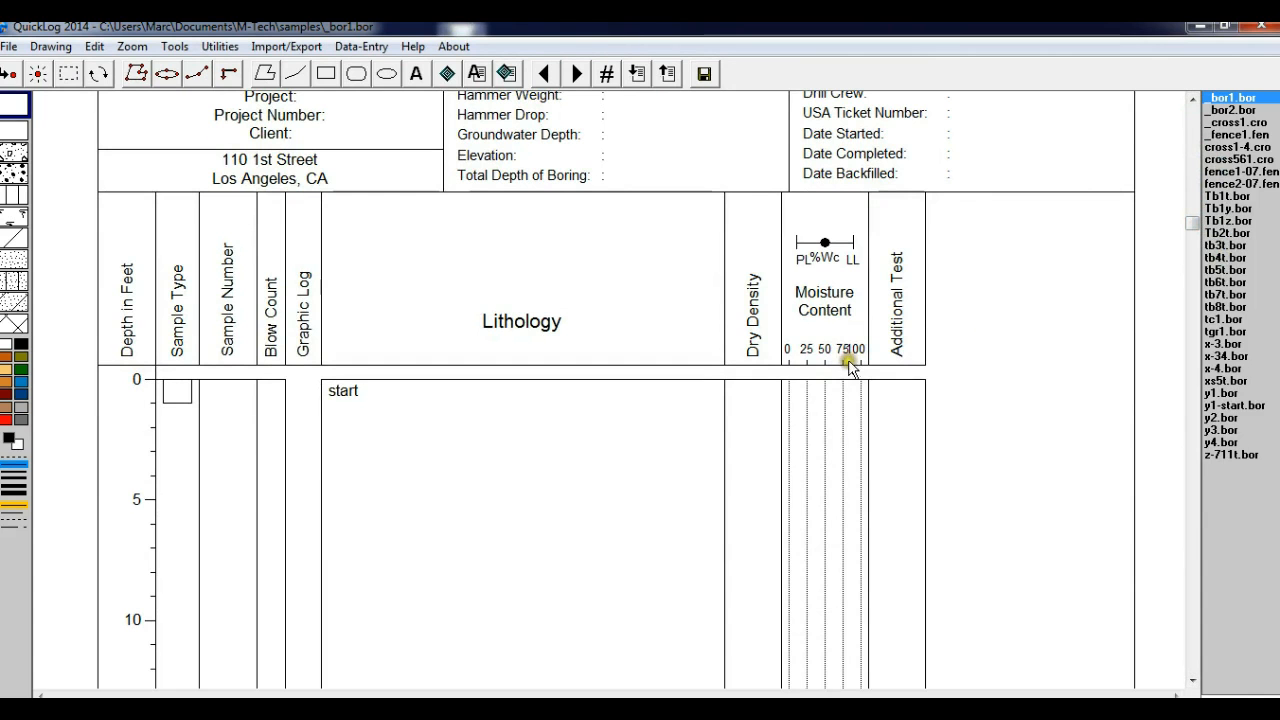
double_click(552, 329)
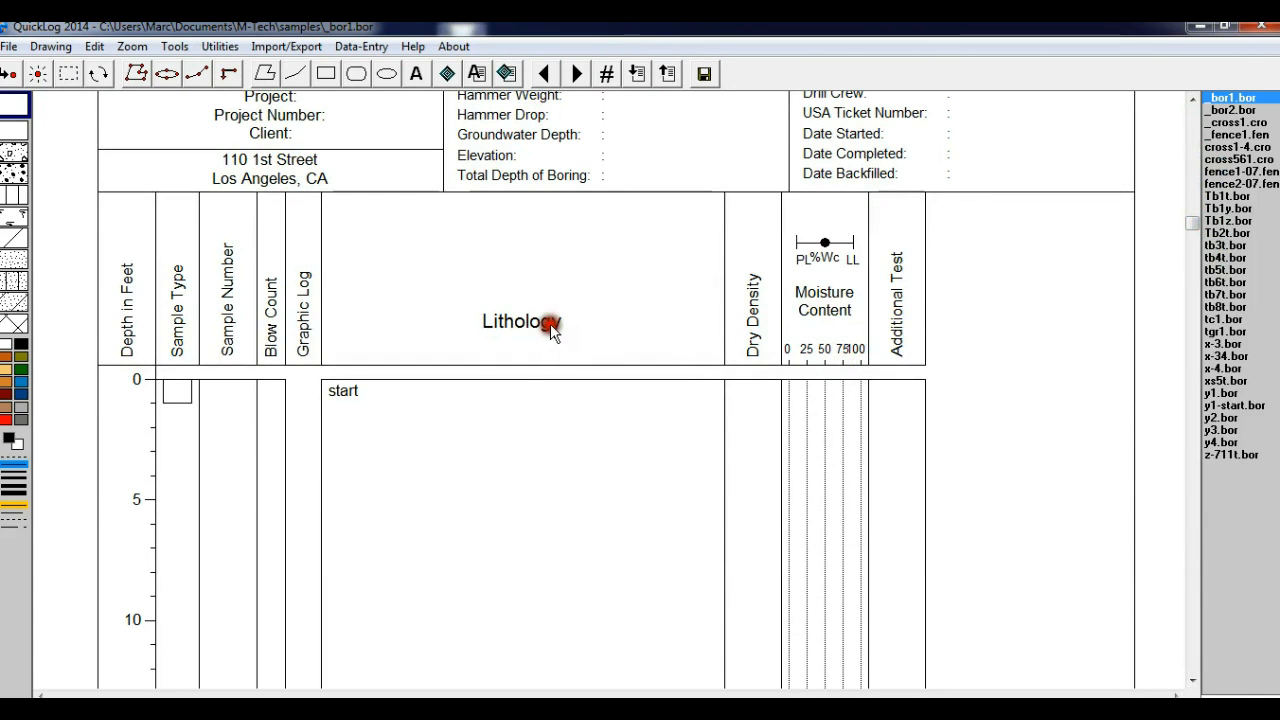
left_click(576, 311)
key("BackSpace")
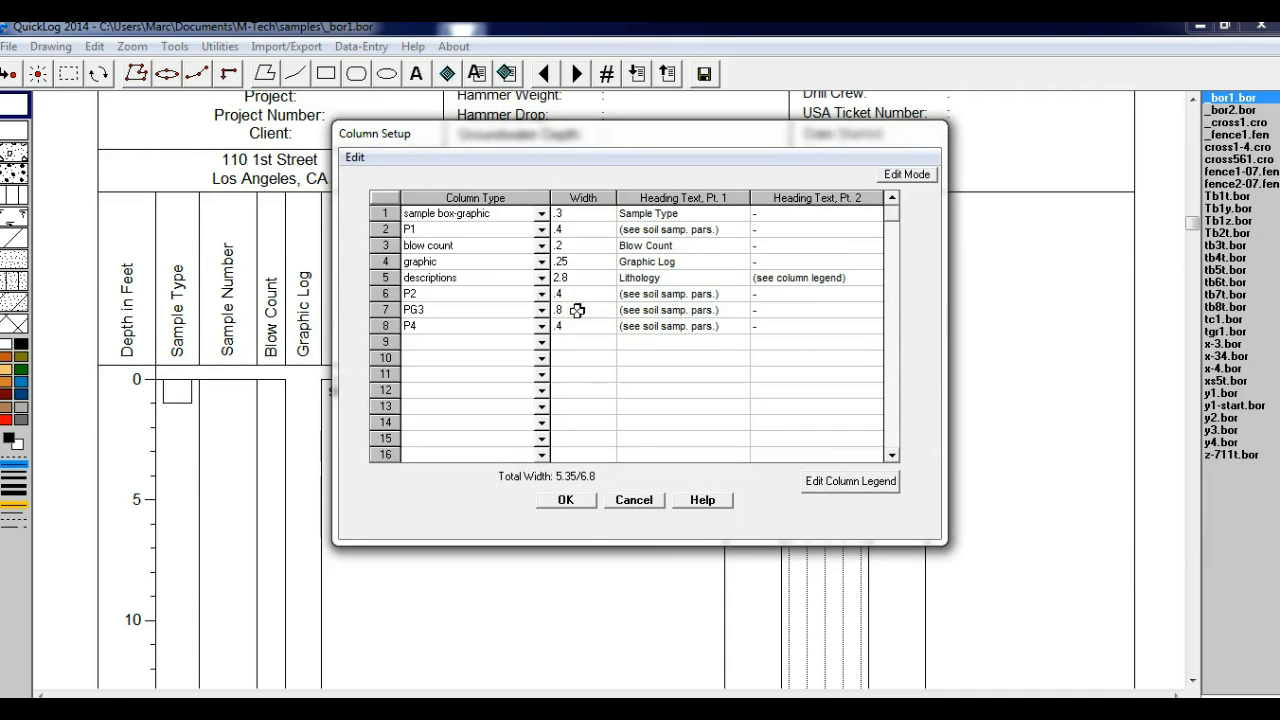
left_click(567, 500)
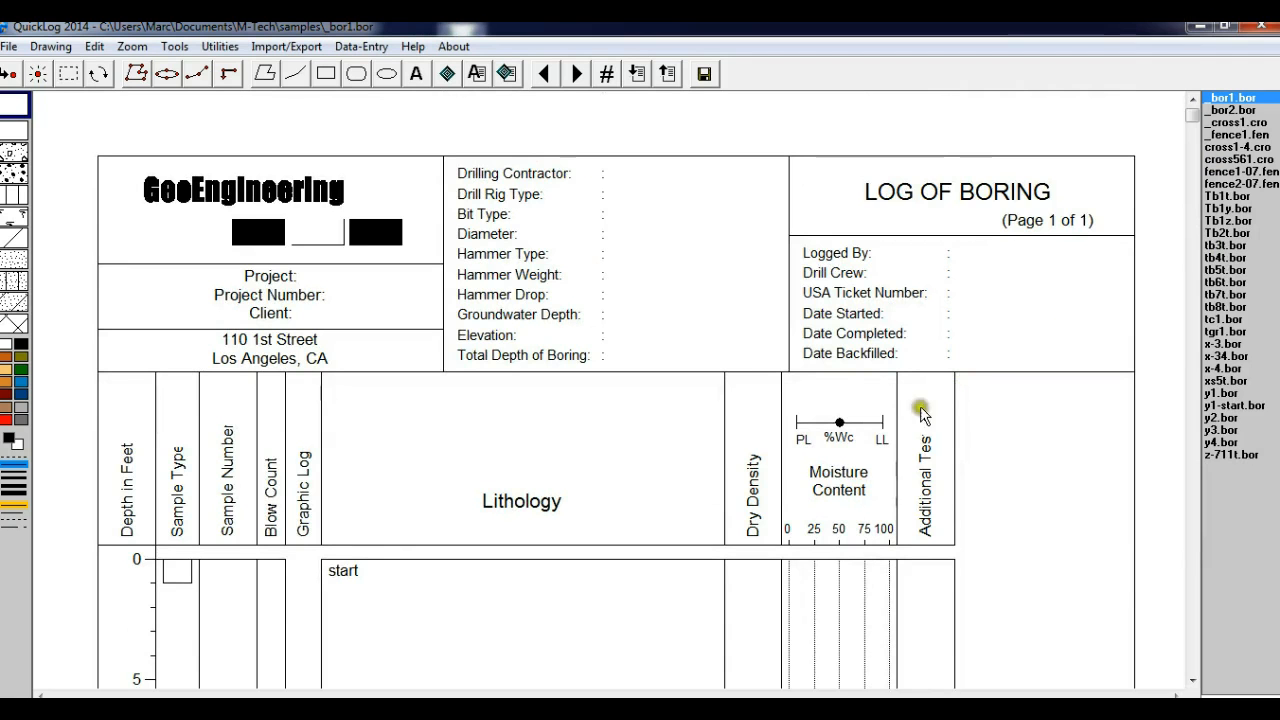
Step: Reopen the column setup and set the Graphic Log column's width to .4
left_click_drag(1190, 120, 1184, 166)
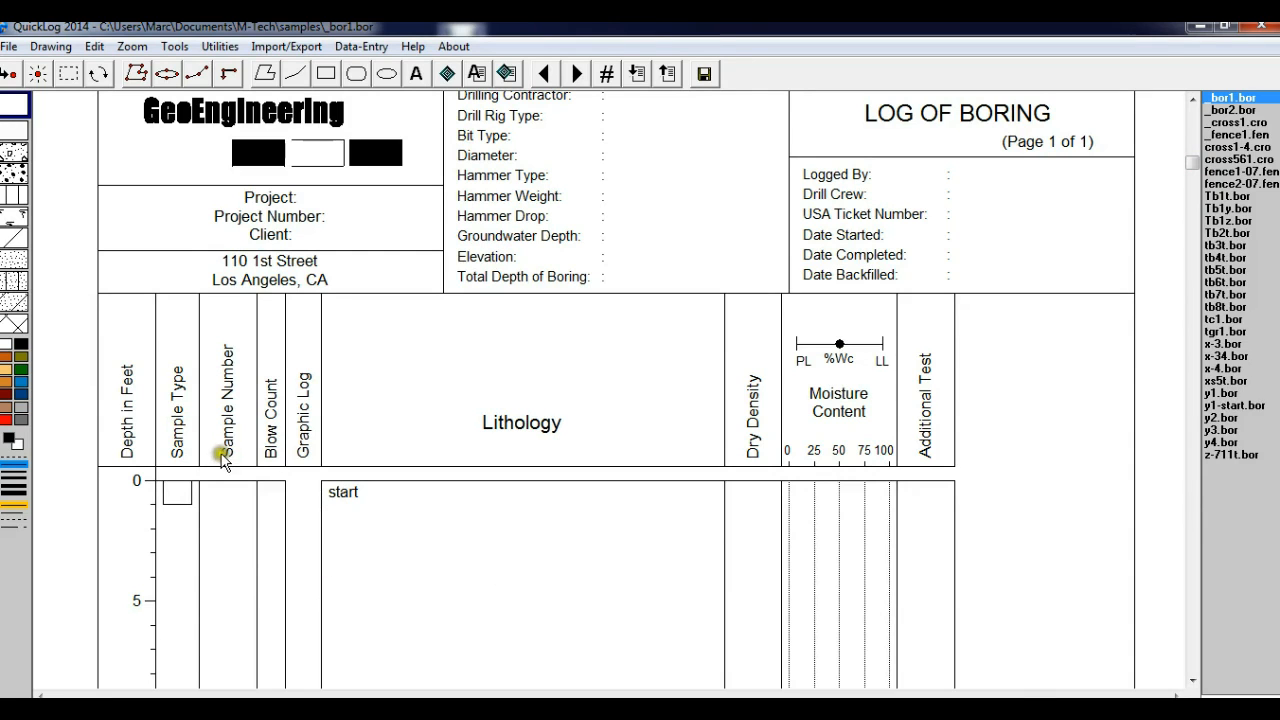
left_click(271, 456)
left_click(440, 455)
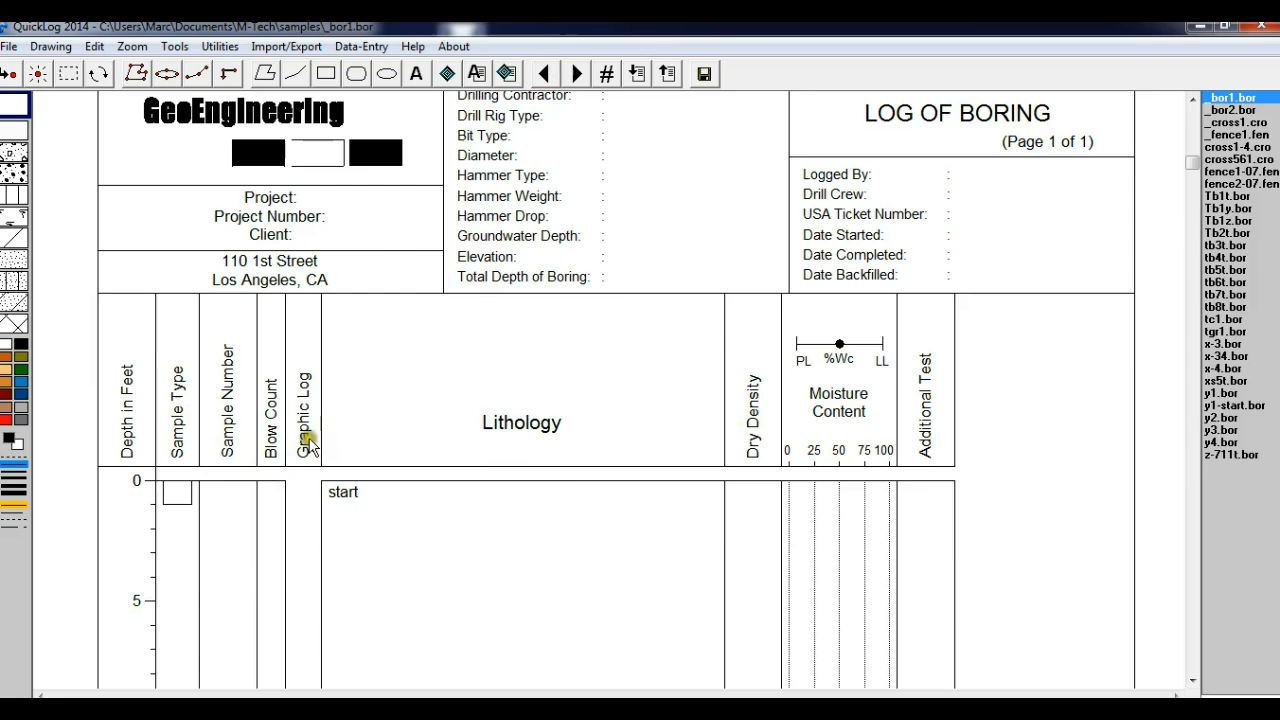
left_click(505, 427)
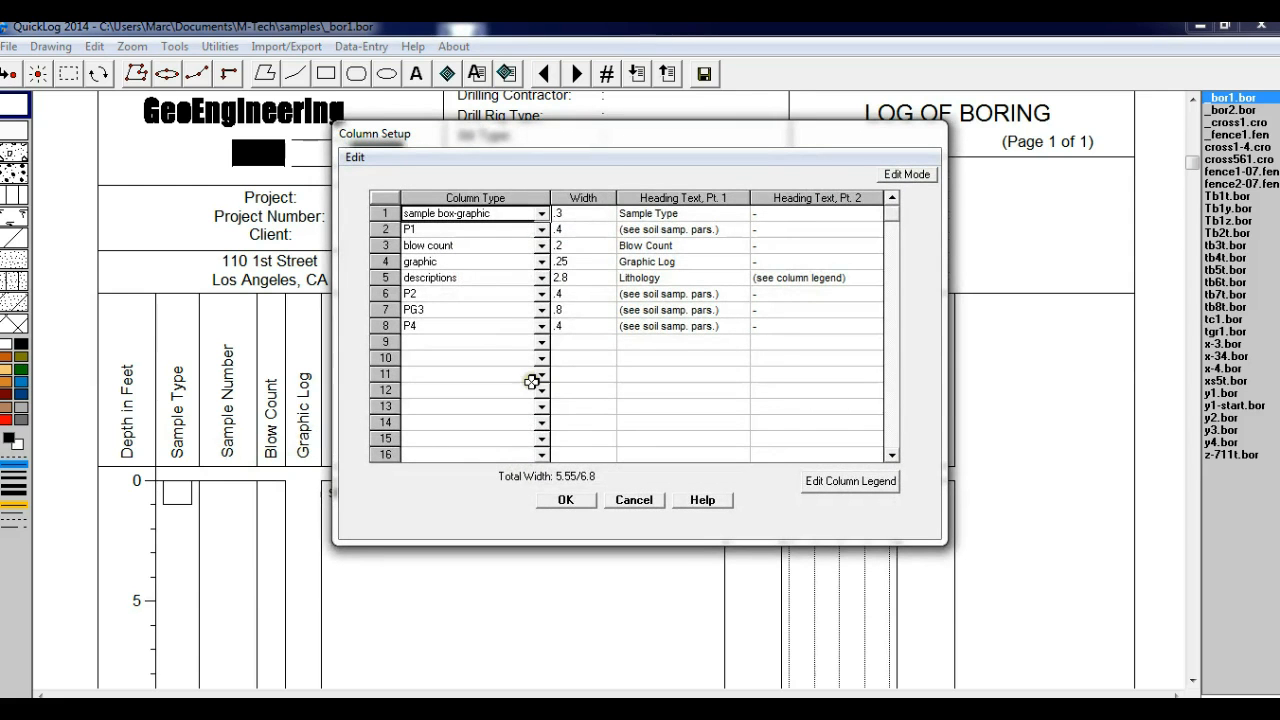
left_click(581, 262)
left_click(582, 262)
key("BackSpace")
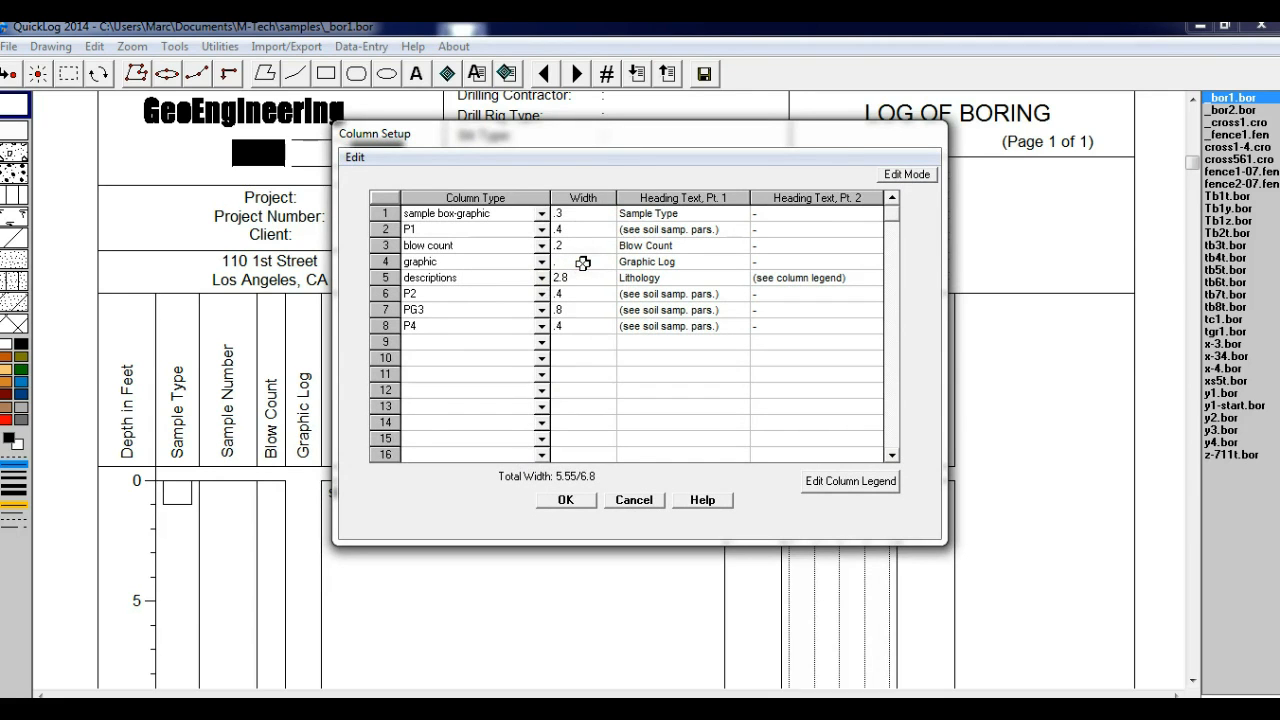
left_click(585, 357)
left_click(555, 500)
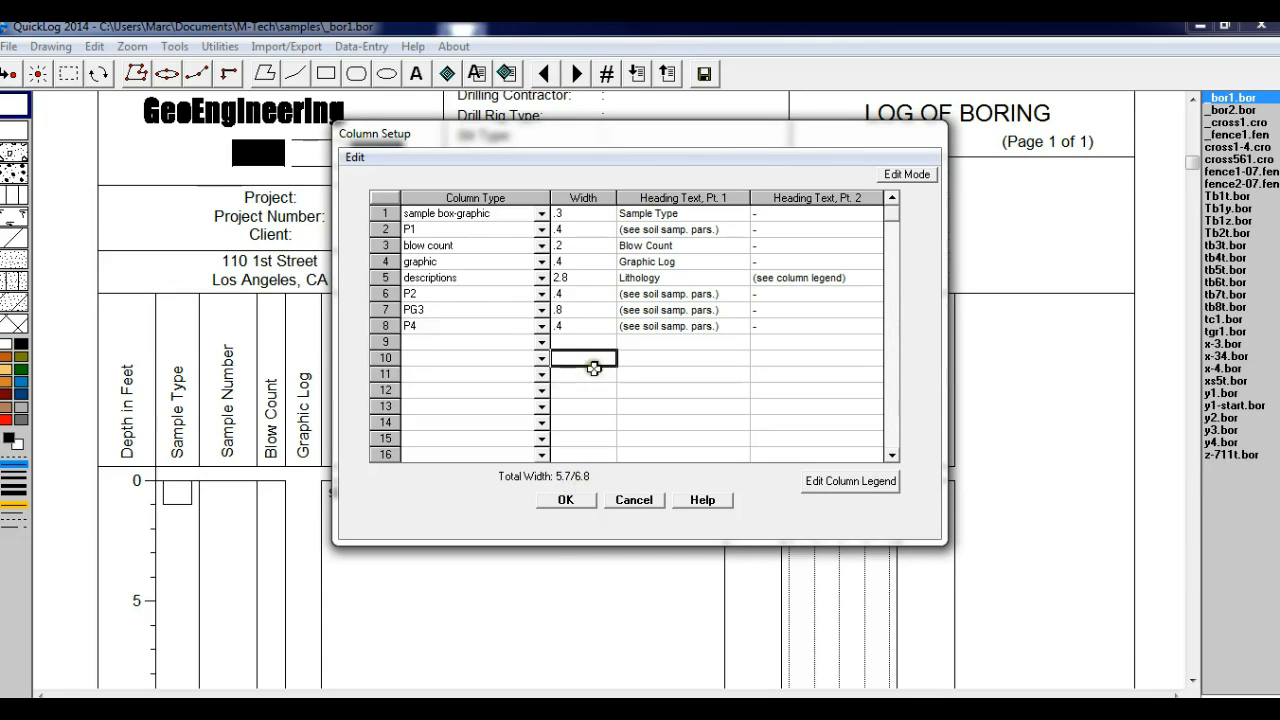
Step: Set the descriptions (Lithology) column's width to 3.9 and apply the column setup
left_click(581, 278)
left_click(581, 278)
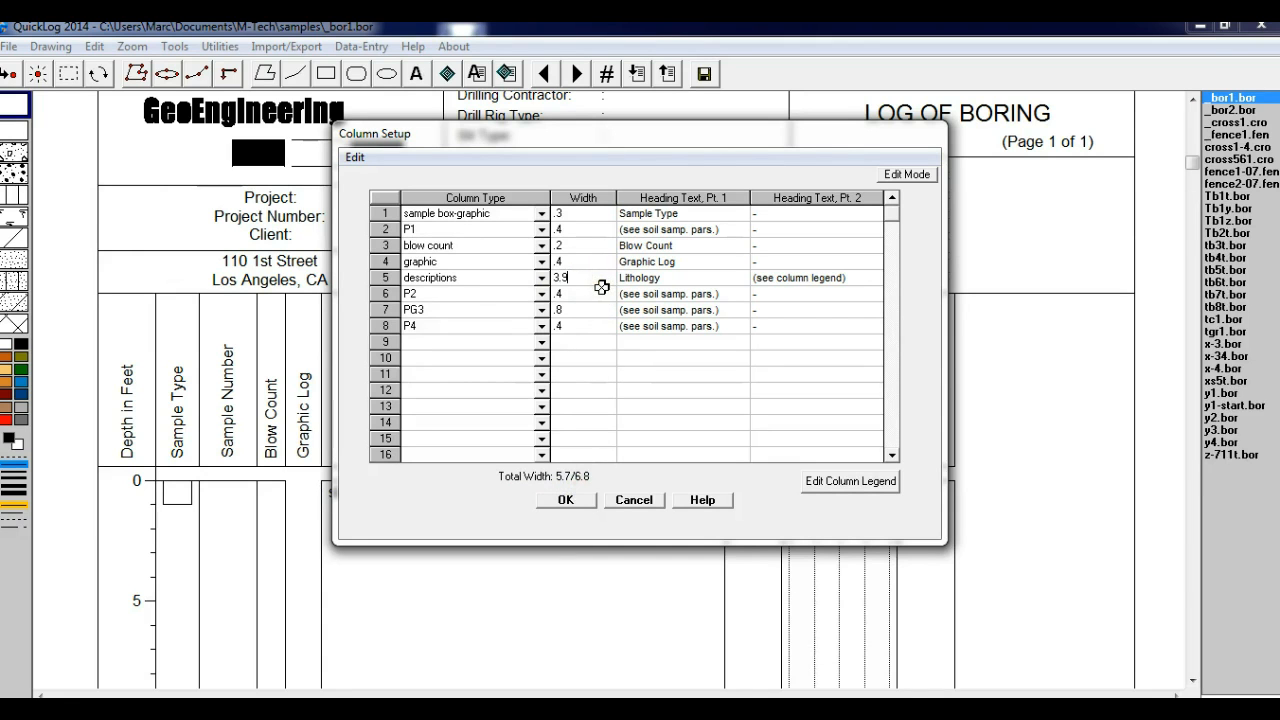
left_click(584, 343)
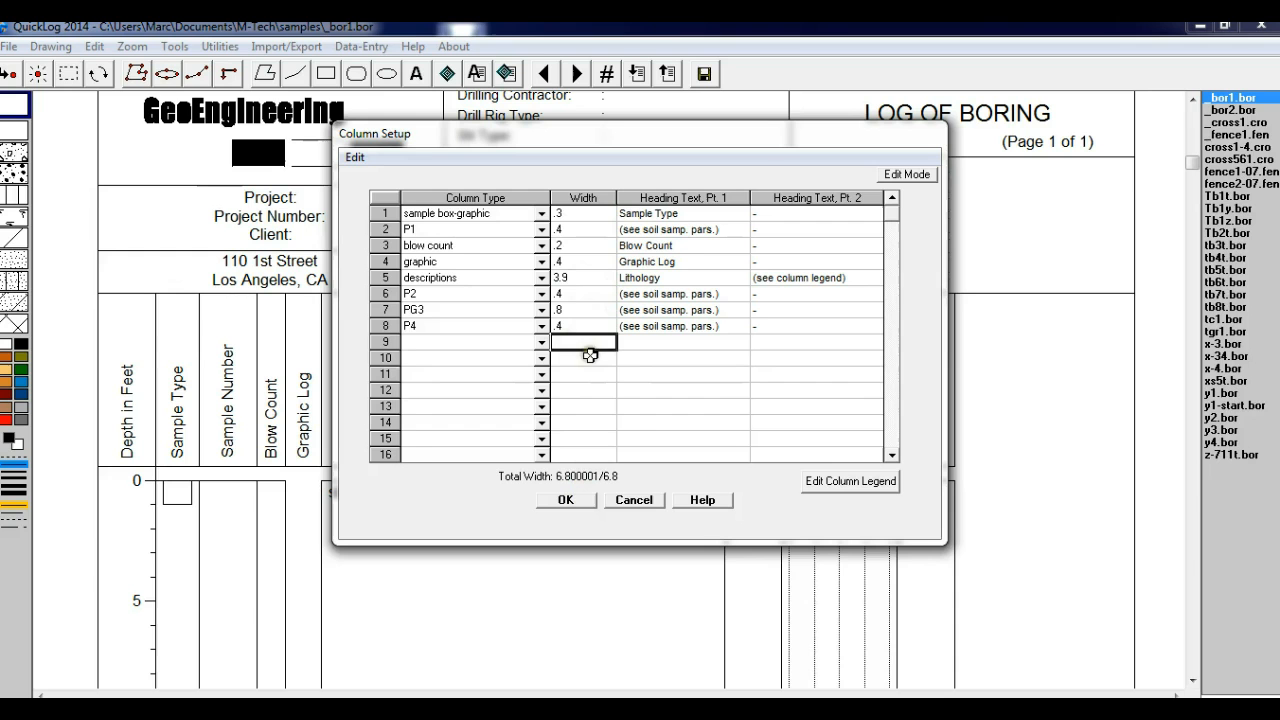
left_click(584, 497)
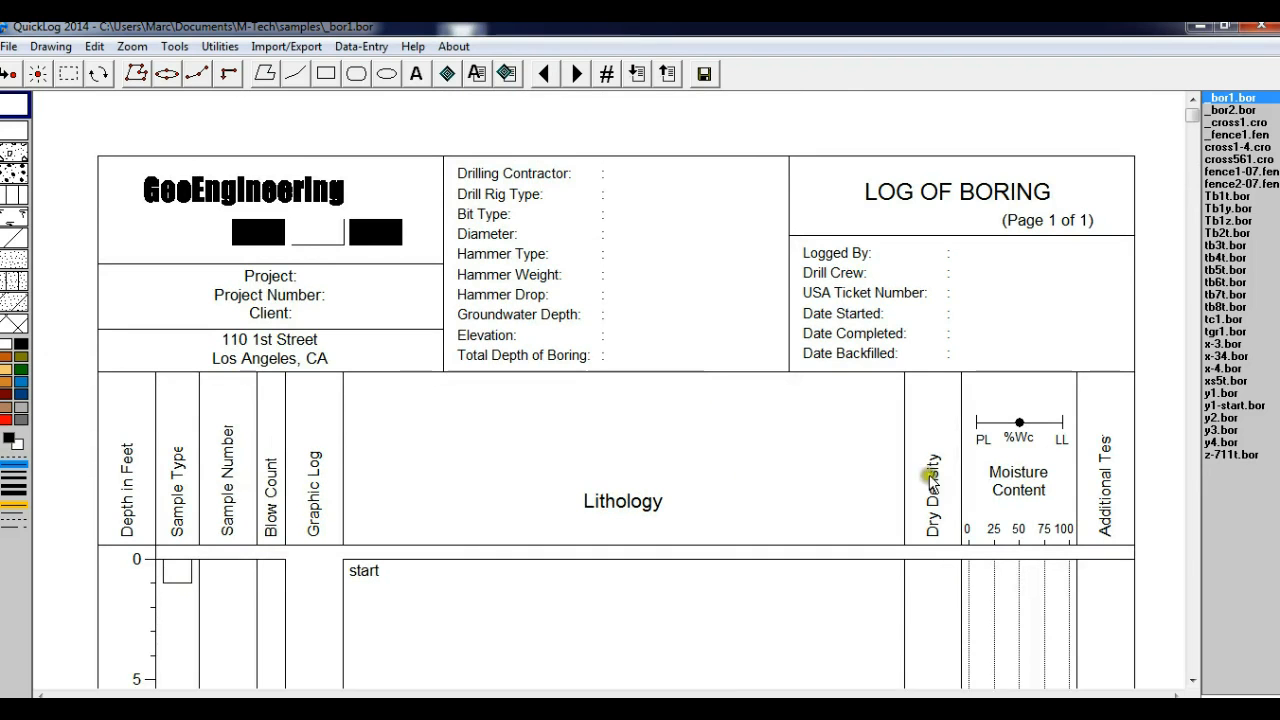
Step: Check the legend beneath the Excel form and set the column legend's sample box 1 text to "Bulk / Bag Sample"
mouse_move(1194, 117)
left_mouse_down()
mouse_move(1174, 420)
mouse_move(1200, 282)
mouse_move(1200, 170)
mouse_move(1103, 164)
left_mouse_up()
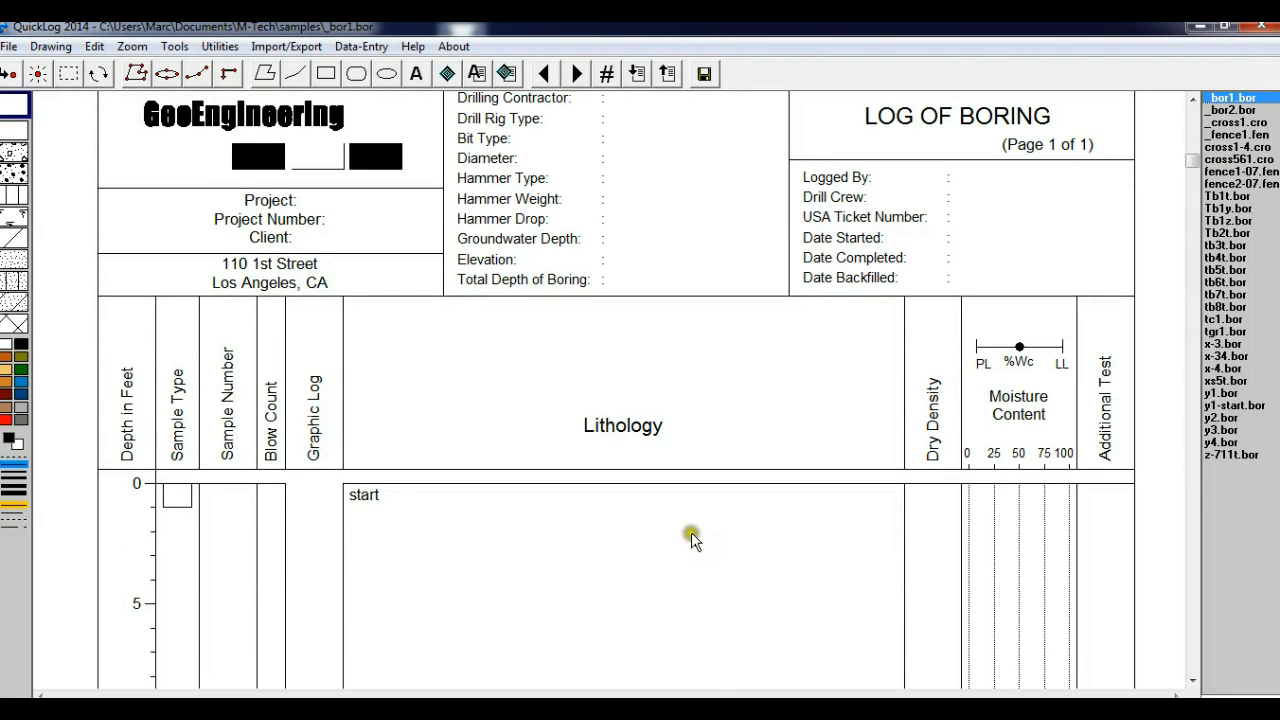
left_click(631, 566)
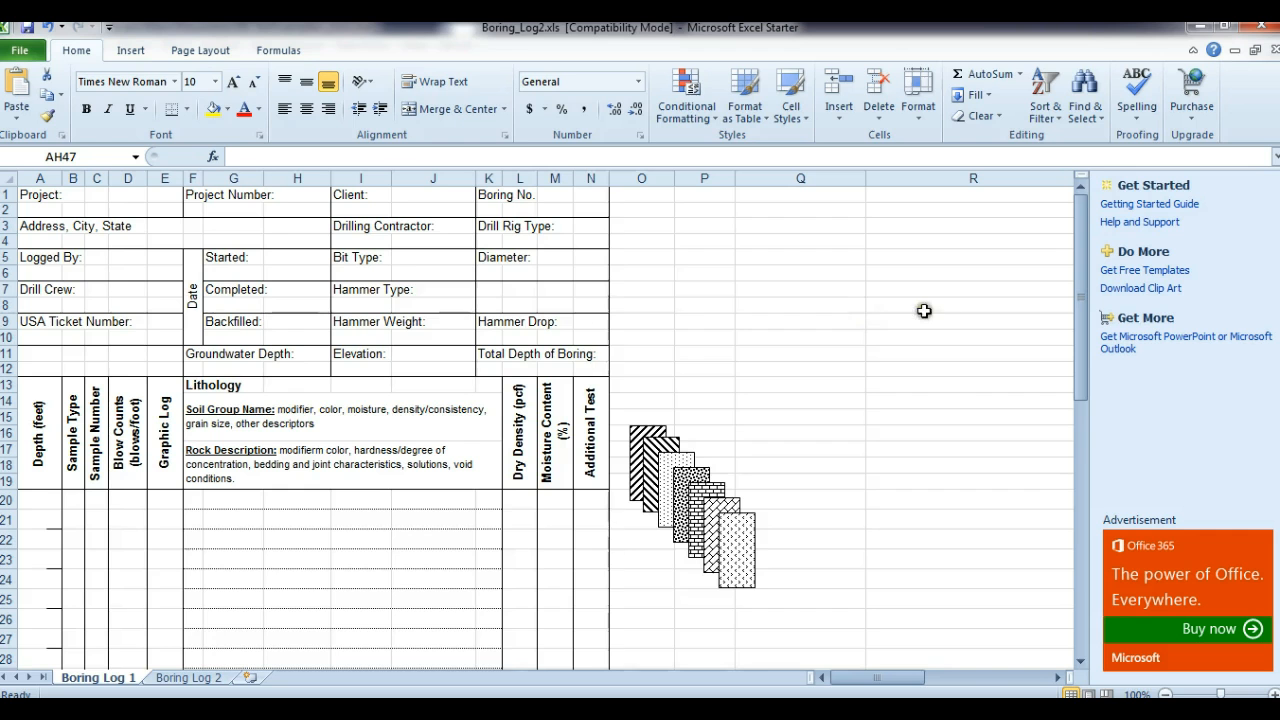
left_click_drag(1078, 250, 1073, 558)
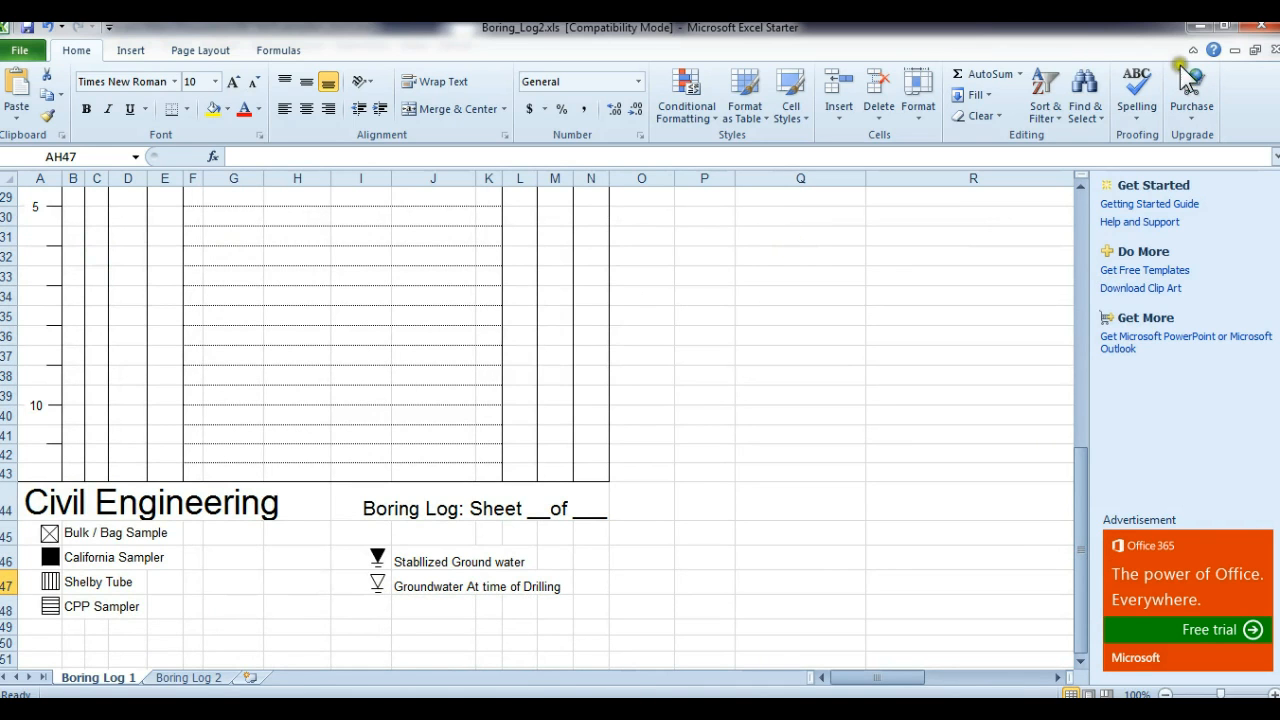
left_click(1200, 28)
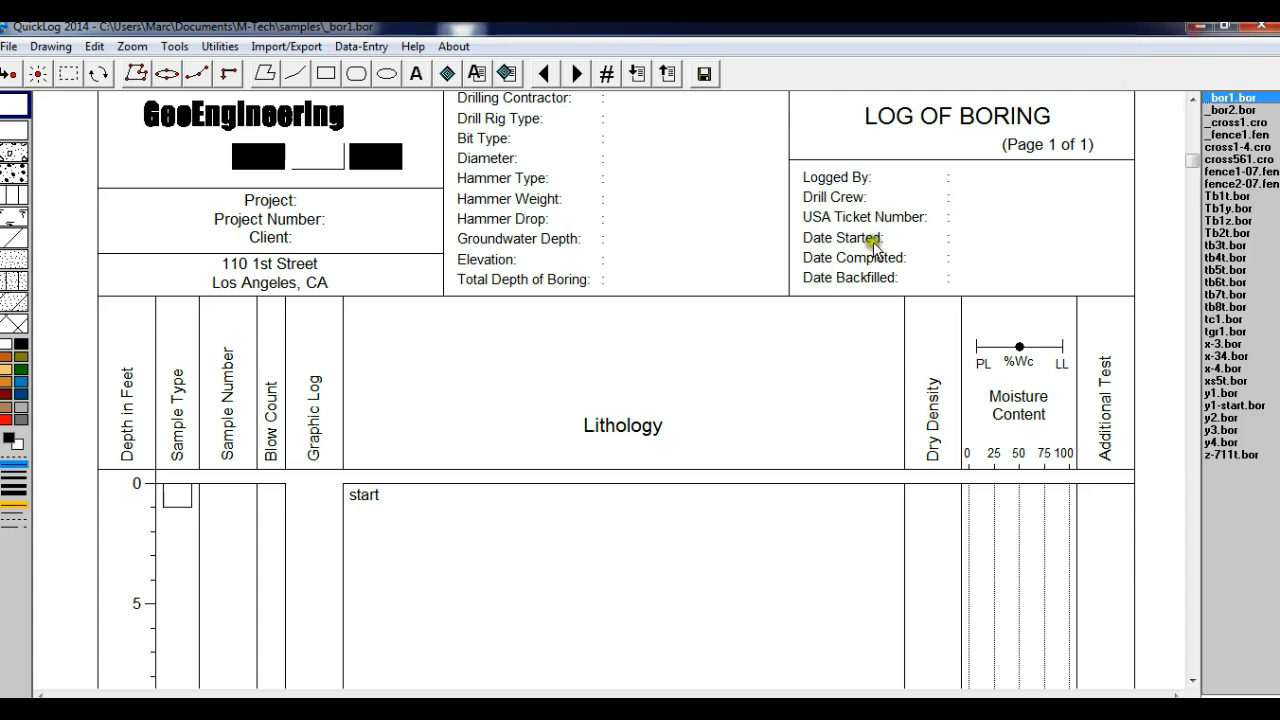
double_click(620, 428)
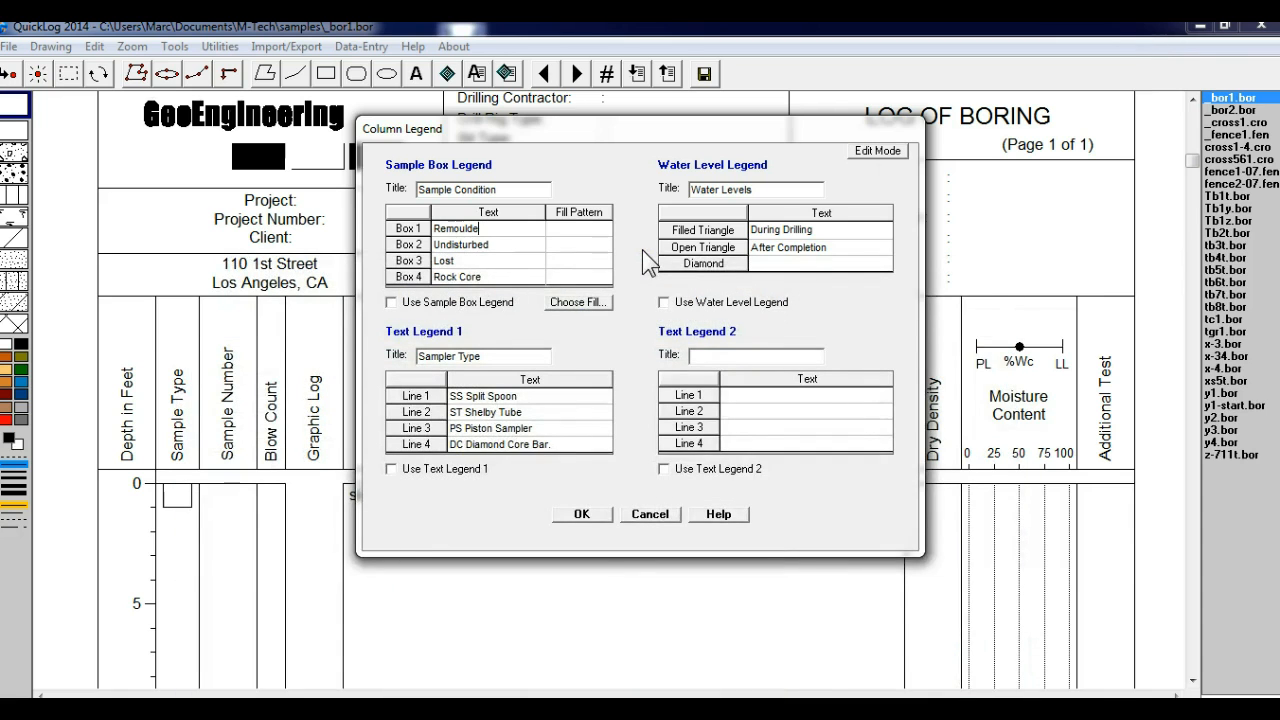
key("BackSpace")
key("BackSpace")
key("BackSpace")
key("BackSpace")
key("BackSpace")
key("BackSpace")
key("BackSpace")
key("BackSpace")
key("BackSpace")
type("Bulk / Bag Sample")
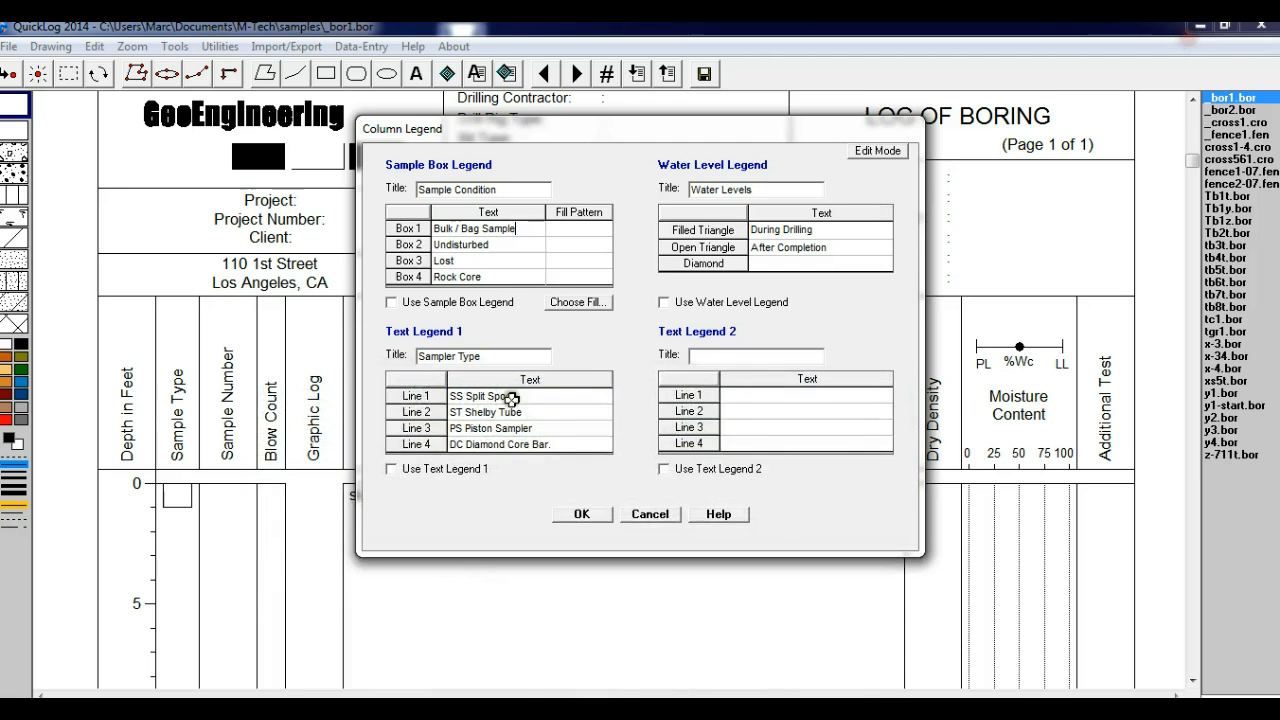
Step: Set the sample box legend's Box 2 text to "California Sampler" and Box 3 text to "Shelby Tube"
left_click(527, 248)
key("BackSpace")
key("BackSpace")
key("BackSpace")
key("BackSpace")
key("BackSpace")
key("BackSpace")
key("BackSpace")
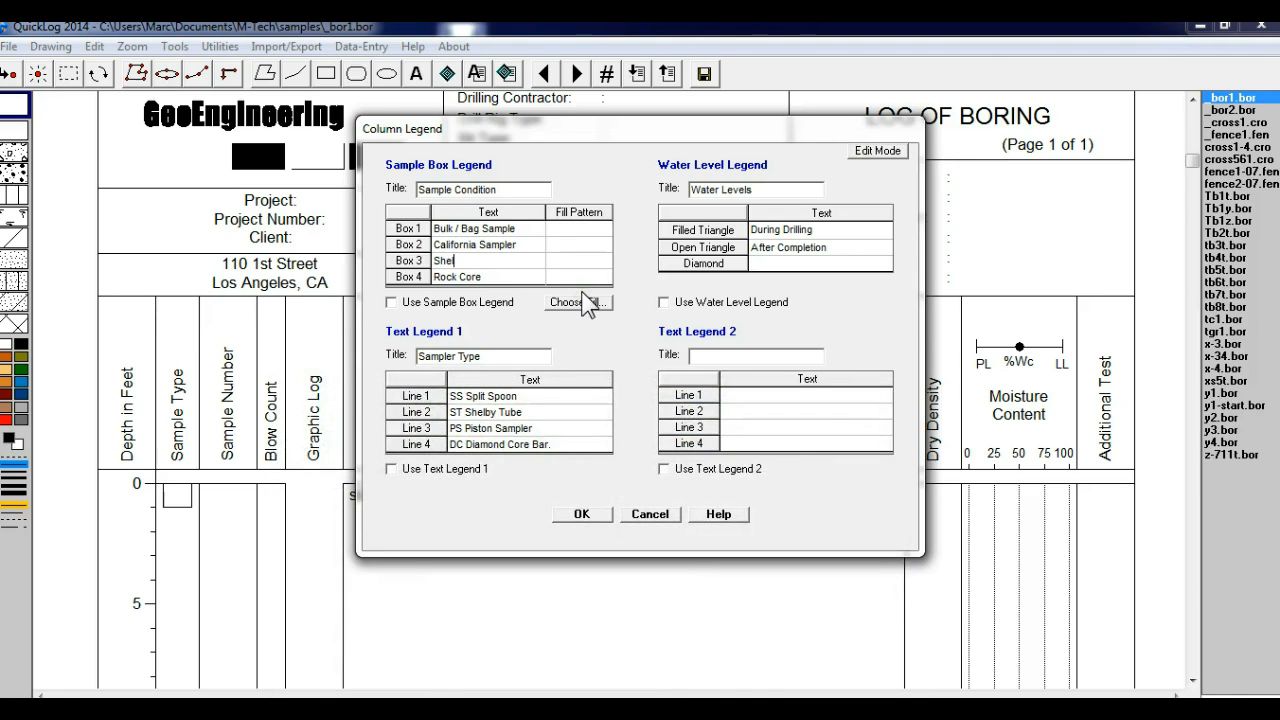
key("BackSpace")
type("ube")
Step: Set the Box 4 text to "CPP Sample" and enable the sample box legend
left_click(499, 274)
key("BackSpace")
key("BackSpace")
key("BackSpace")
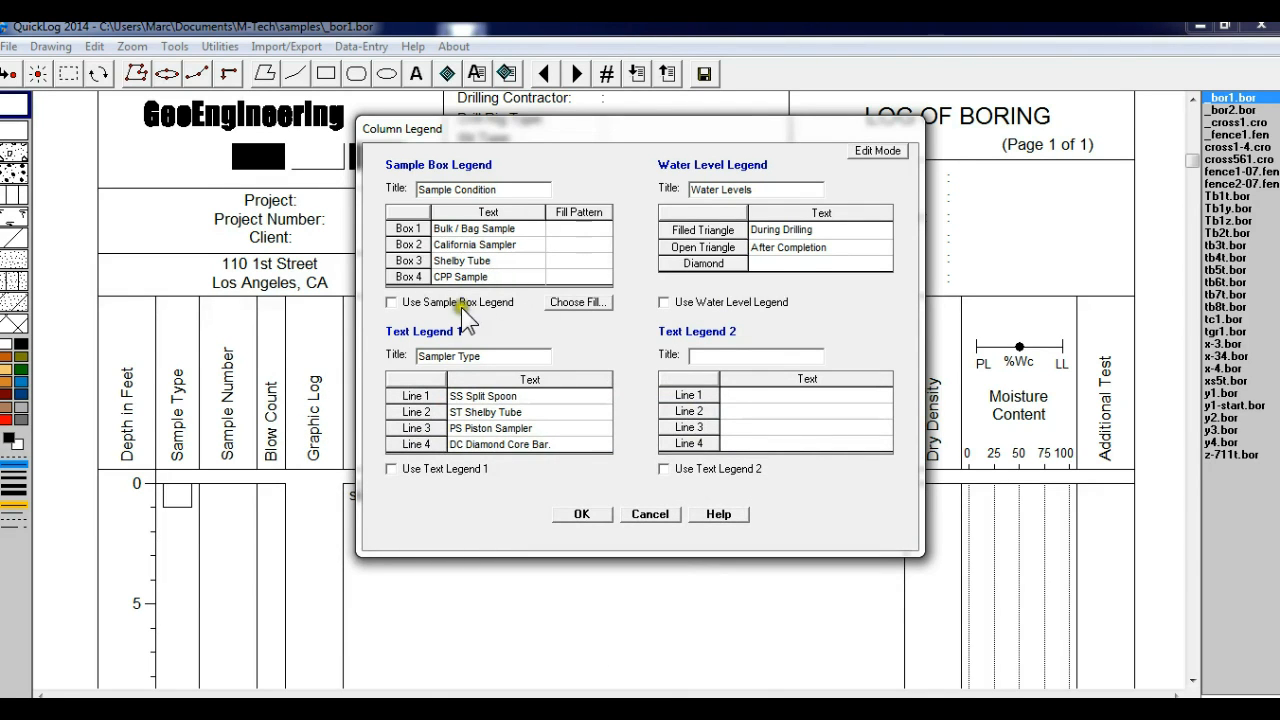
left_click(391, 303)
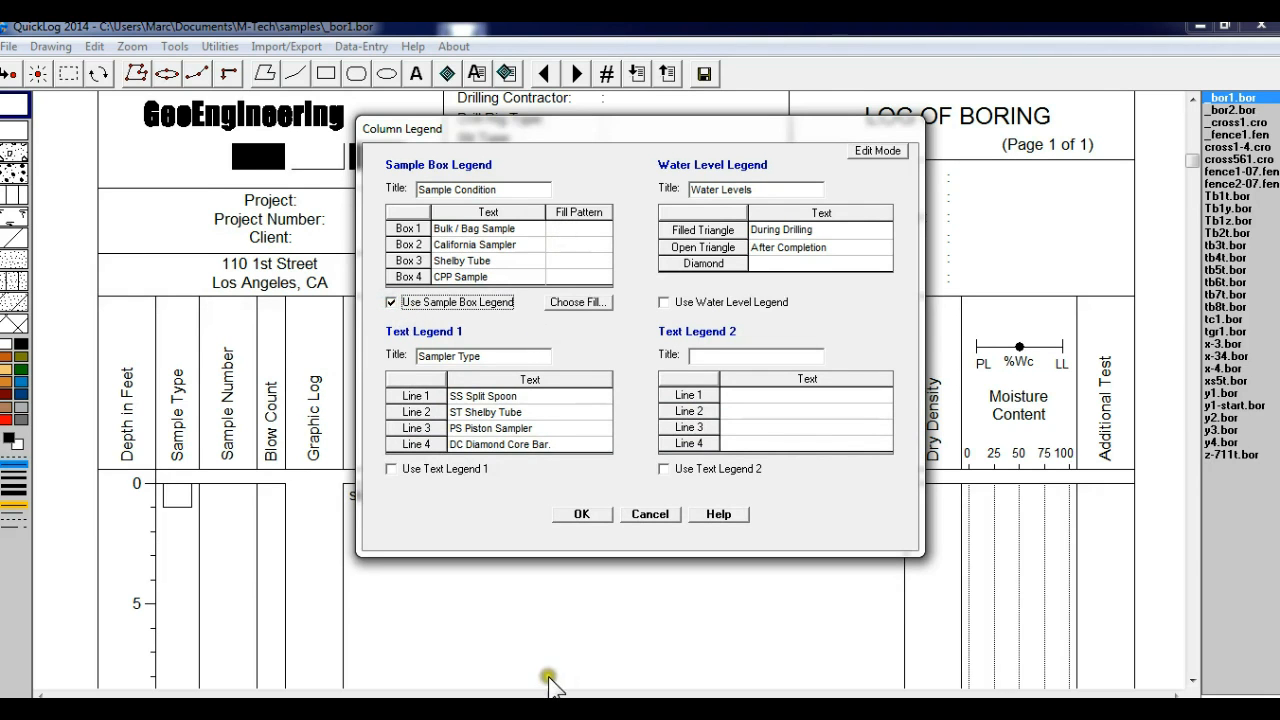
Step: Assign fill pattern FB to California Sampler, ML to Shelby Tube and CO to CPP Sample in the sample box legend
left_click(535, 709)
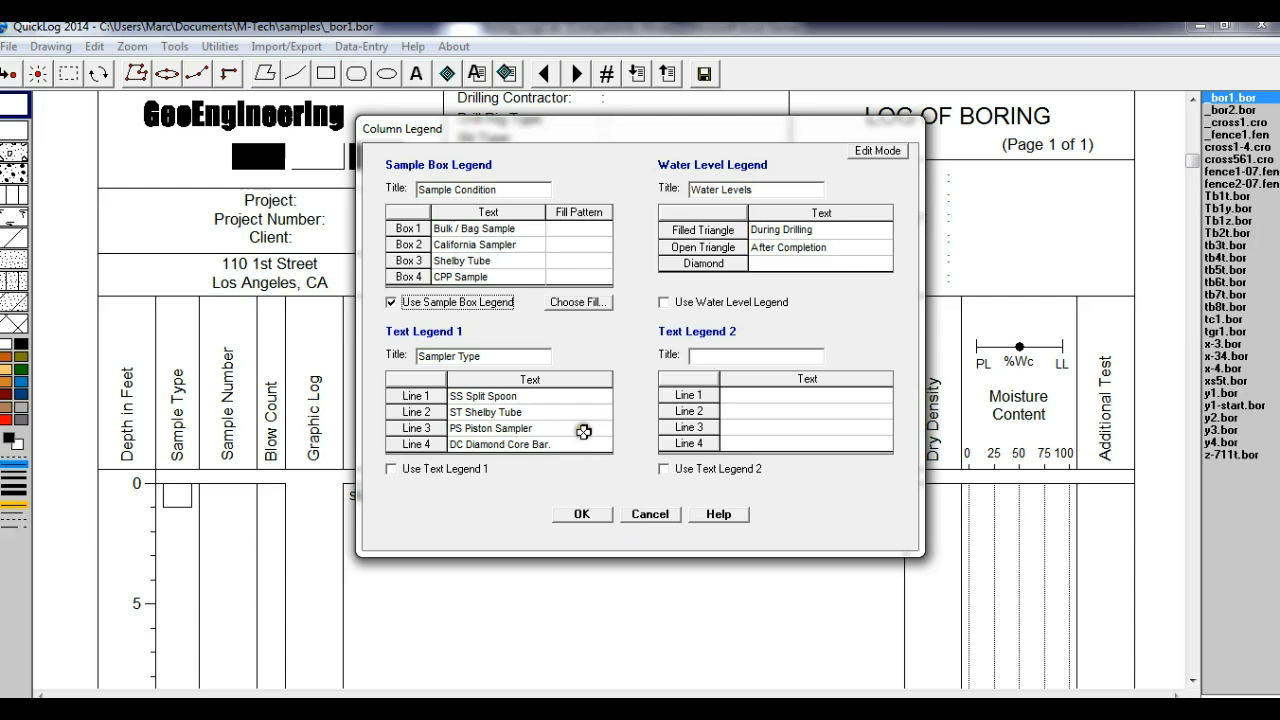
left_click(582, 244)
left_click(590, 302)
left_click(509, 282)
left_click(586, 262)
left_click(580, 302)
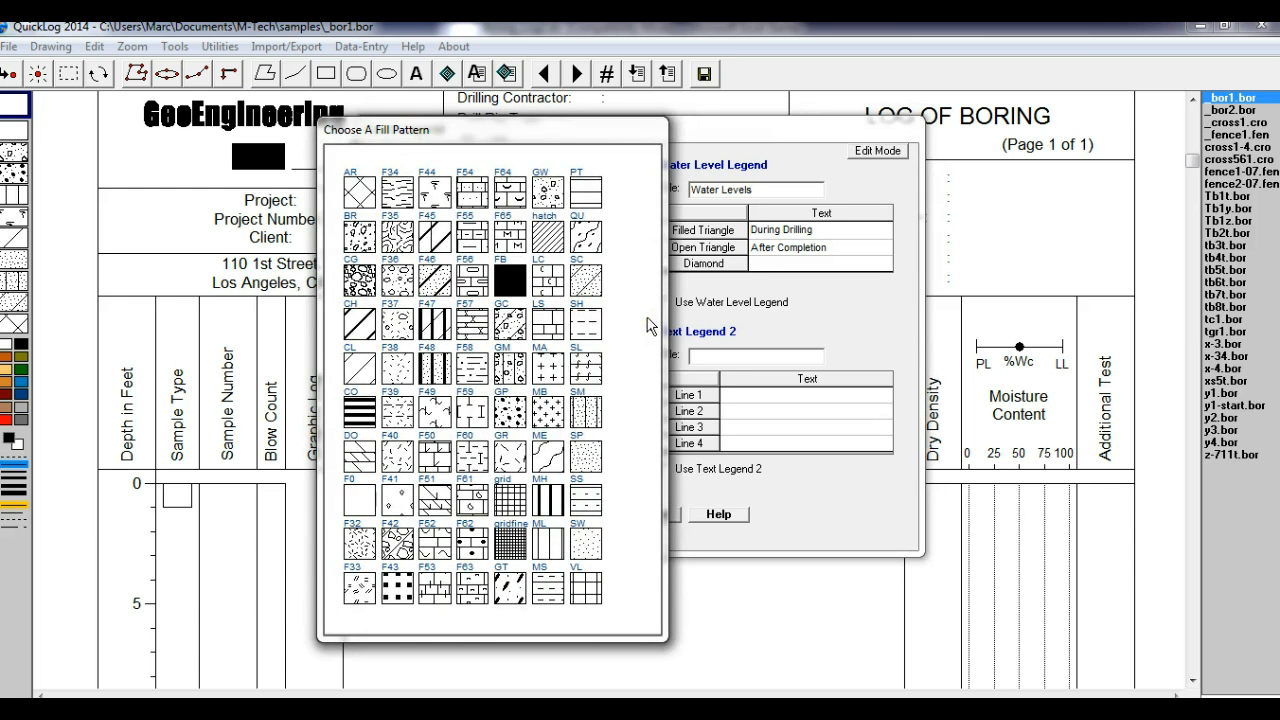
left_click(553, 541)
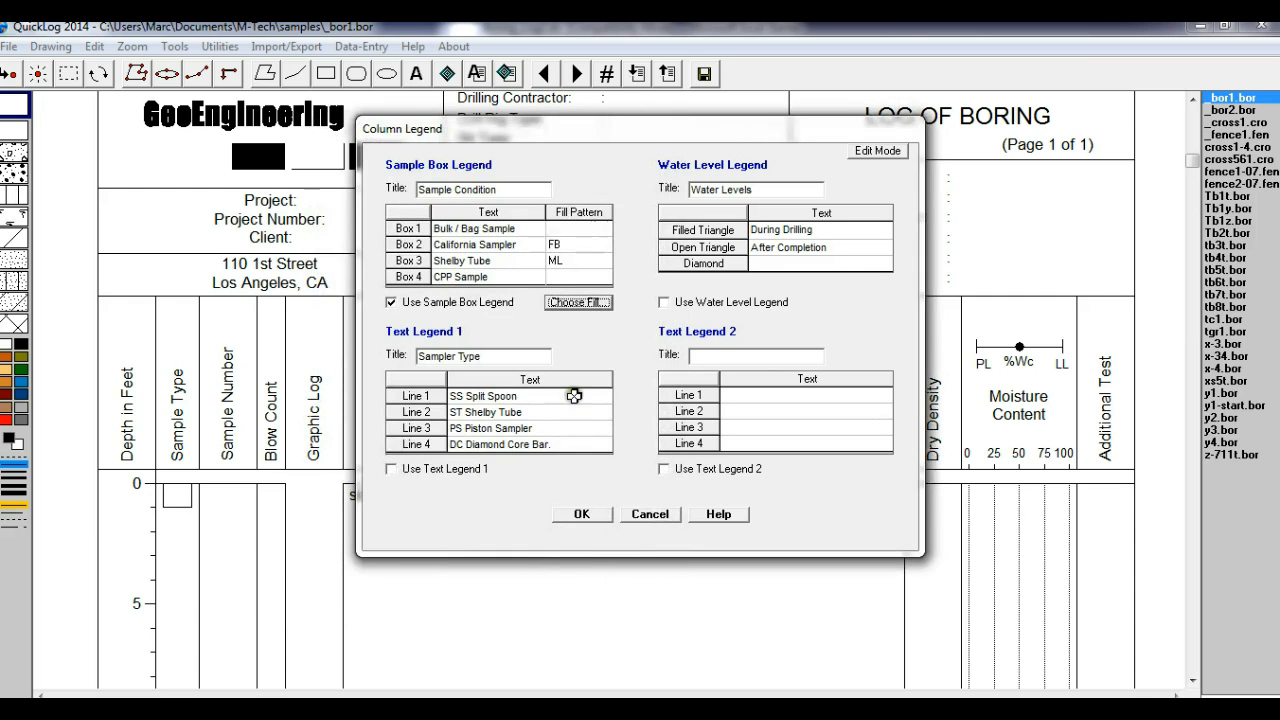
left_click(580, 276)
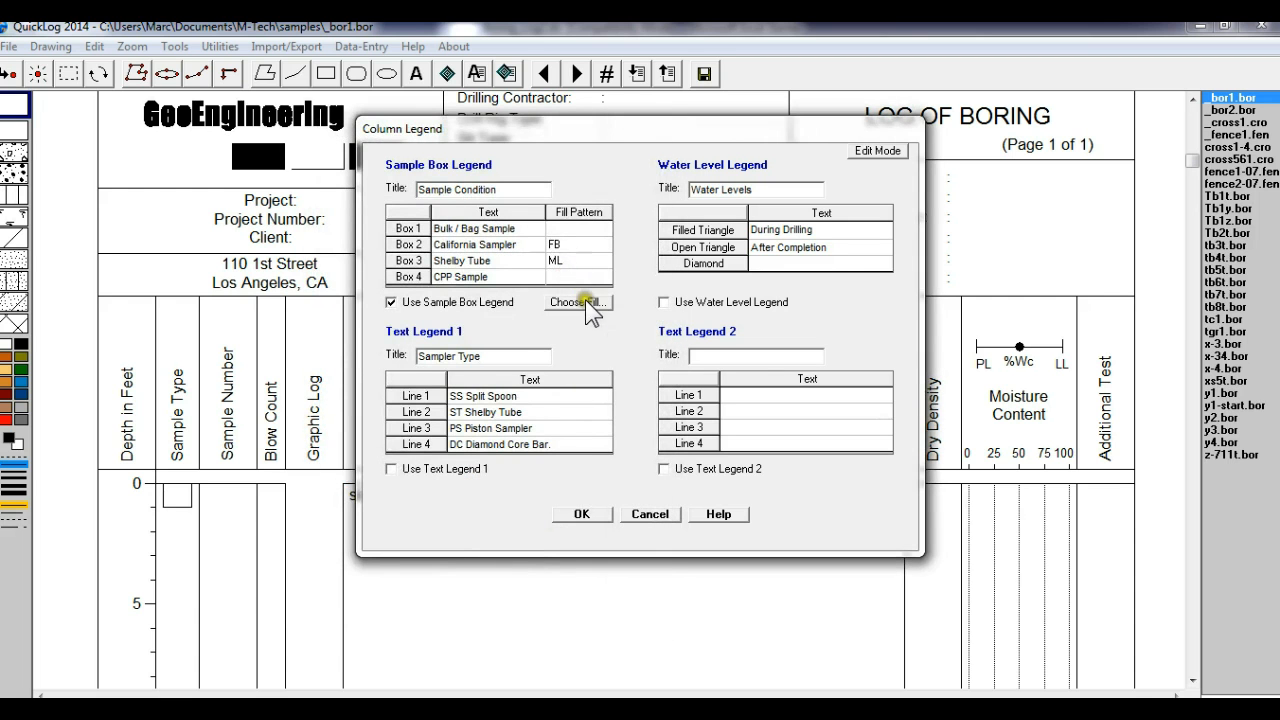
left_click(582, 303)
left_click(360, 411)
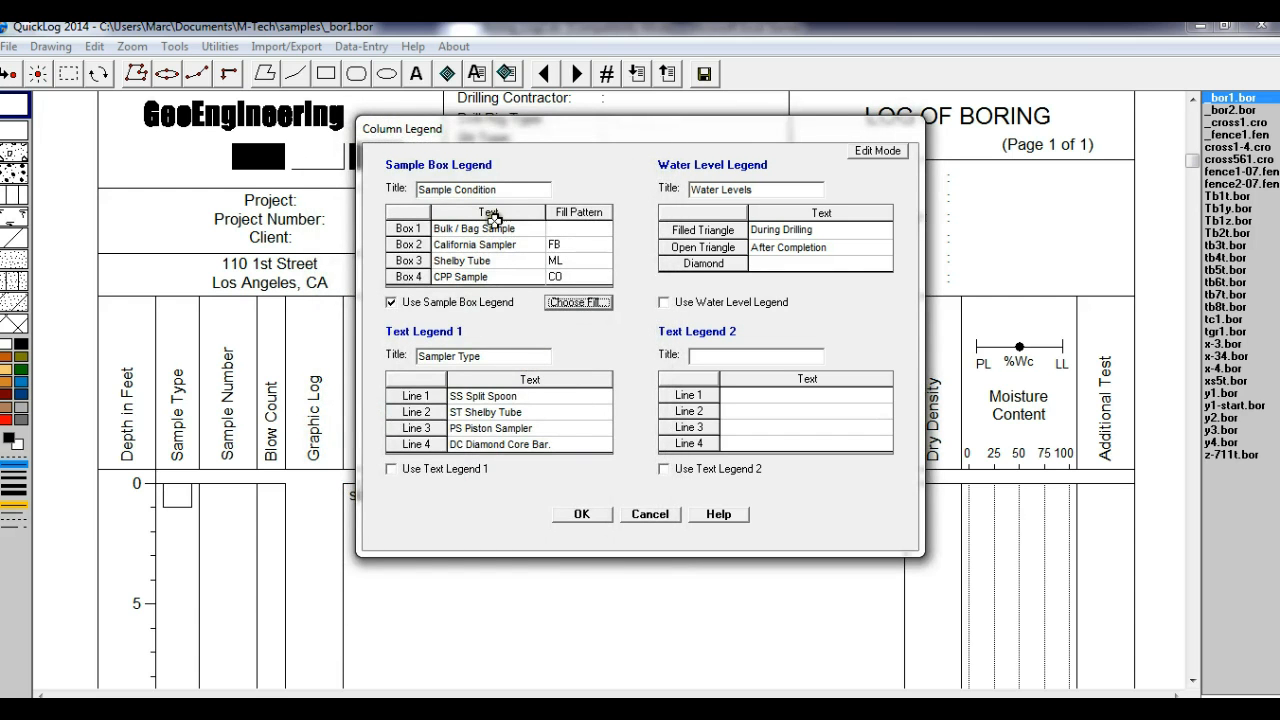
Step: Set the sample box legend's title to "Sample Type" and apply the column legend settings
left_click(516, 189)
key("BackSpace")
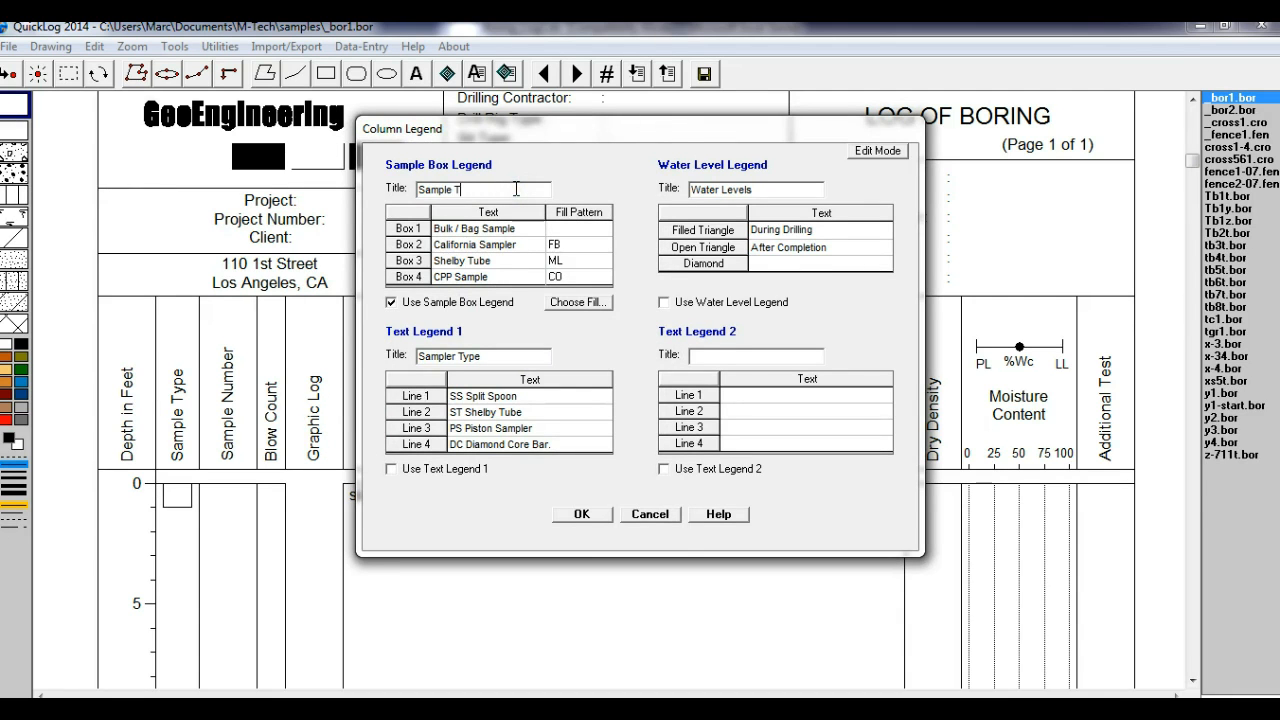
left_click(583, 515)
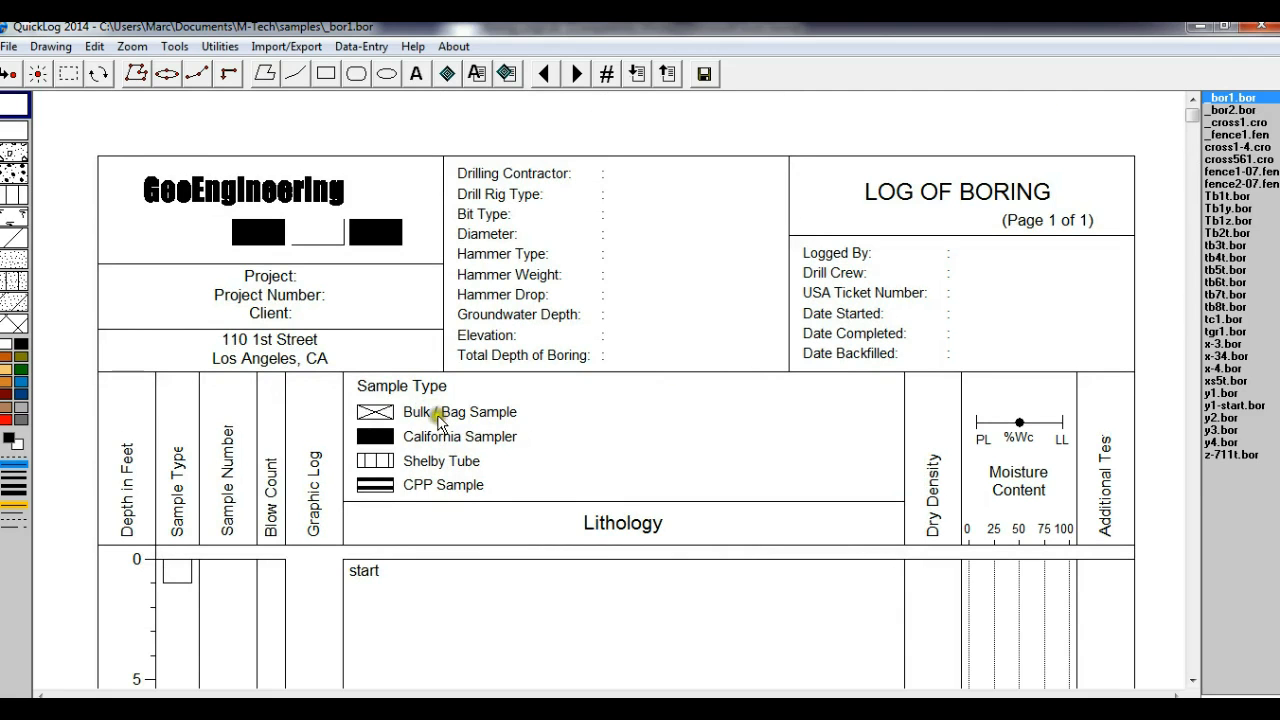
Step: Title the water level legend "Groundwater Level", label its filled triangle "Stabilized" and open triangle "During Drilling", and enable the legend
left_click(389, 413)
double_click(445, 417)
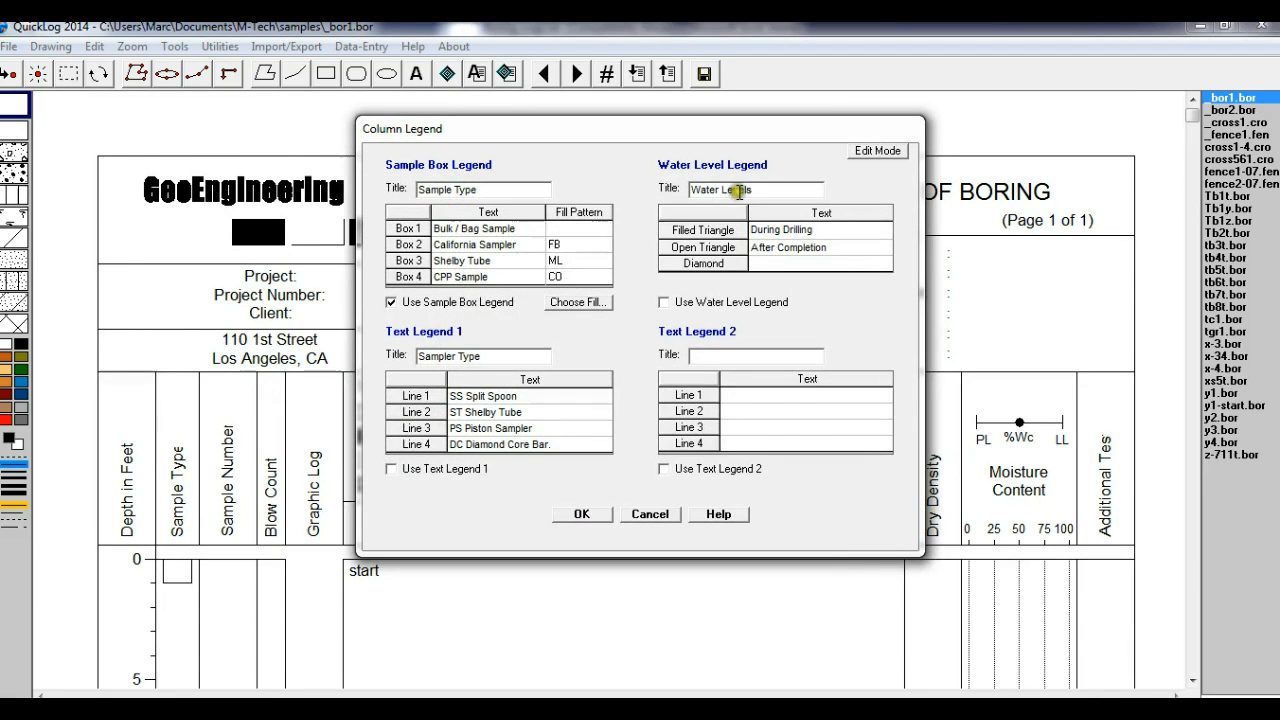
left_click(791, 199)
key("BackSpace")
key("BackSpace")
key("BackSpace")
key("BackSpace")
key("BackSpace")
key("BackSpace")
key("BackSpace")
key("BackSpace")
key("BackSpace")
key("BackSpace")
key("BackSpace")
key("BackSpace")
type("Groundwater Level")
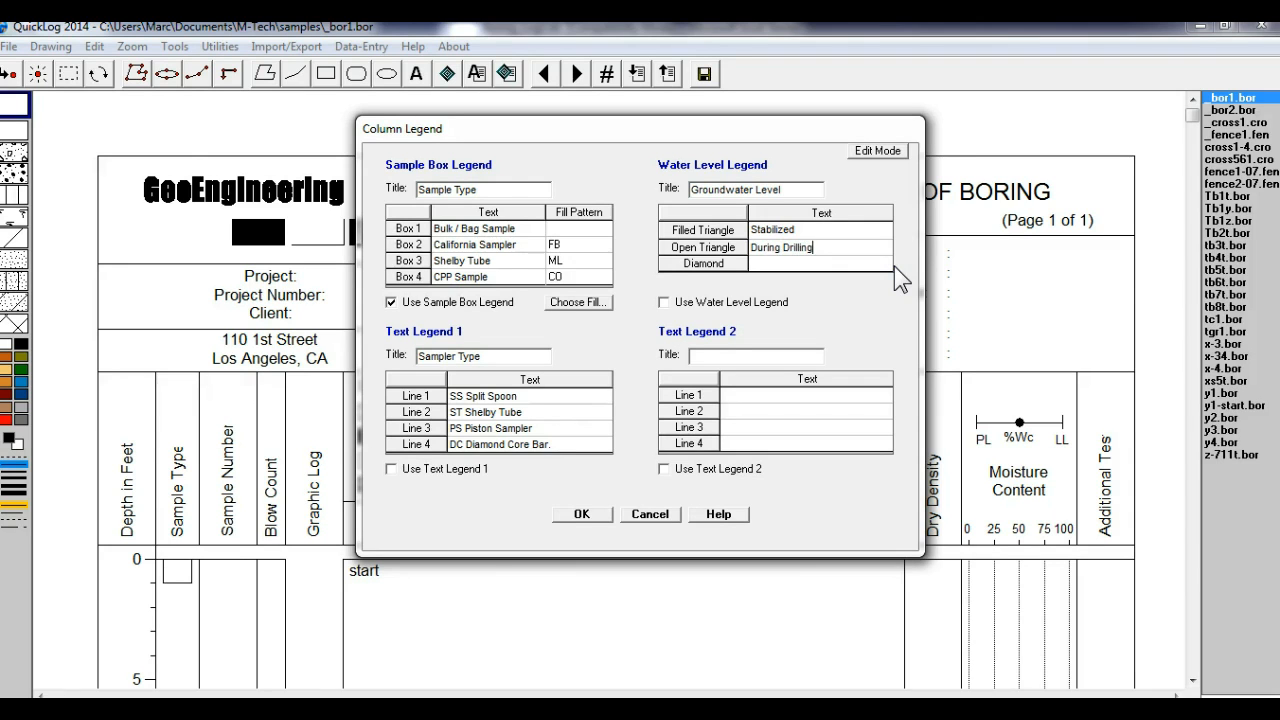
left_click(664, 302)
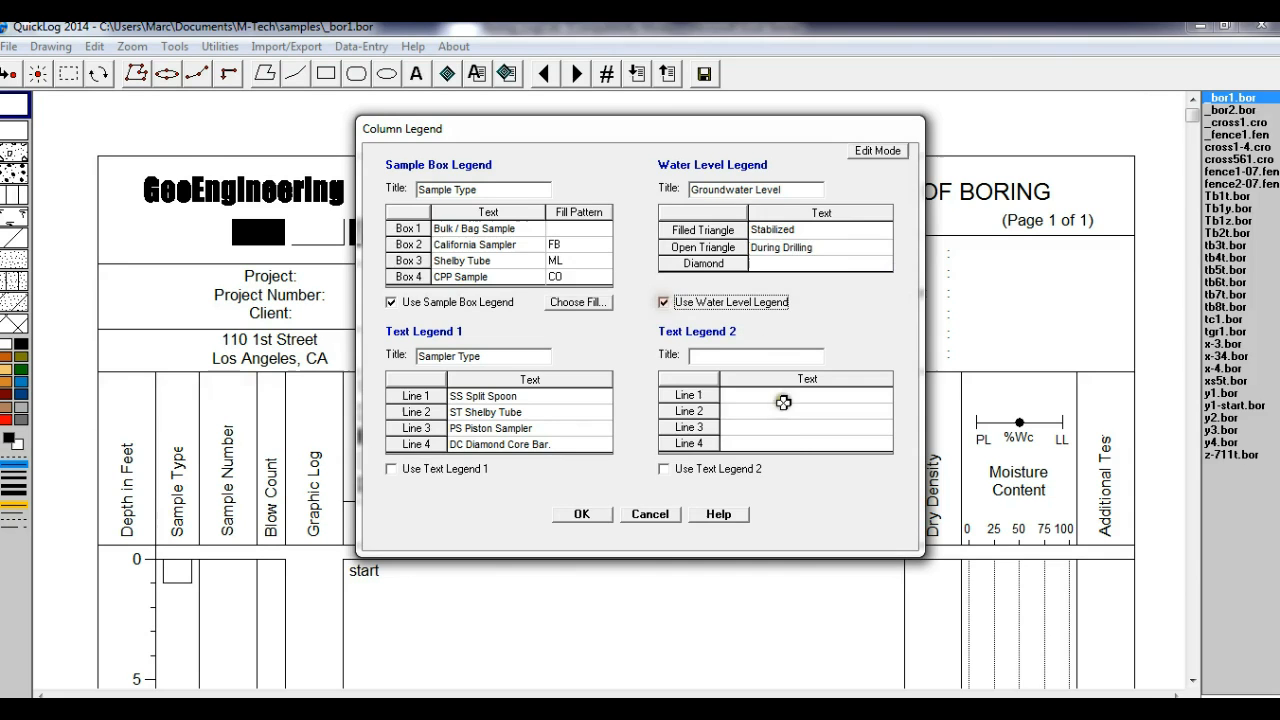
left_click(597, 516)
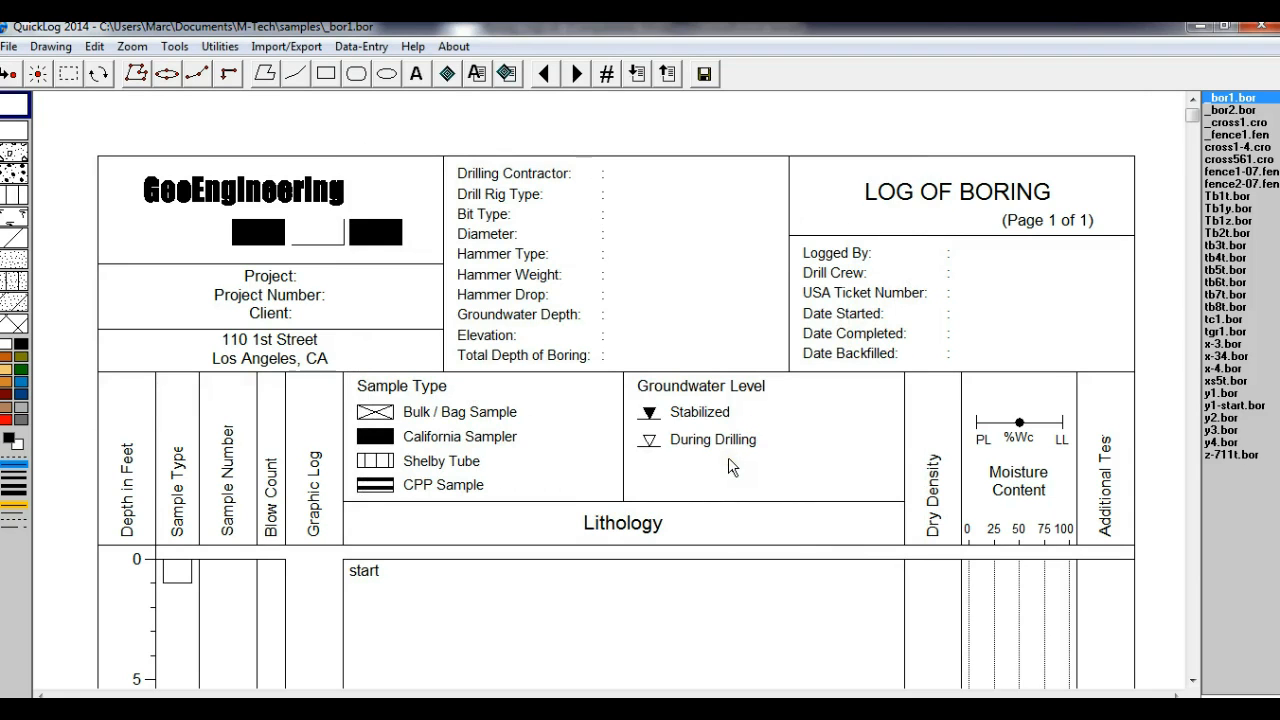
left_click(573, 592)
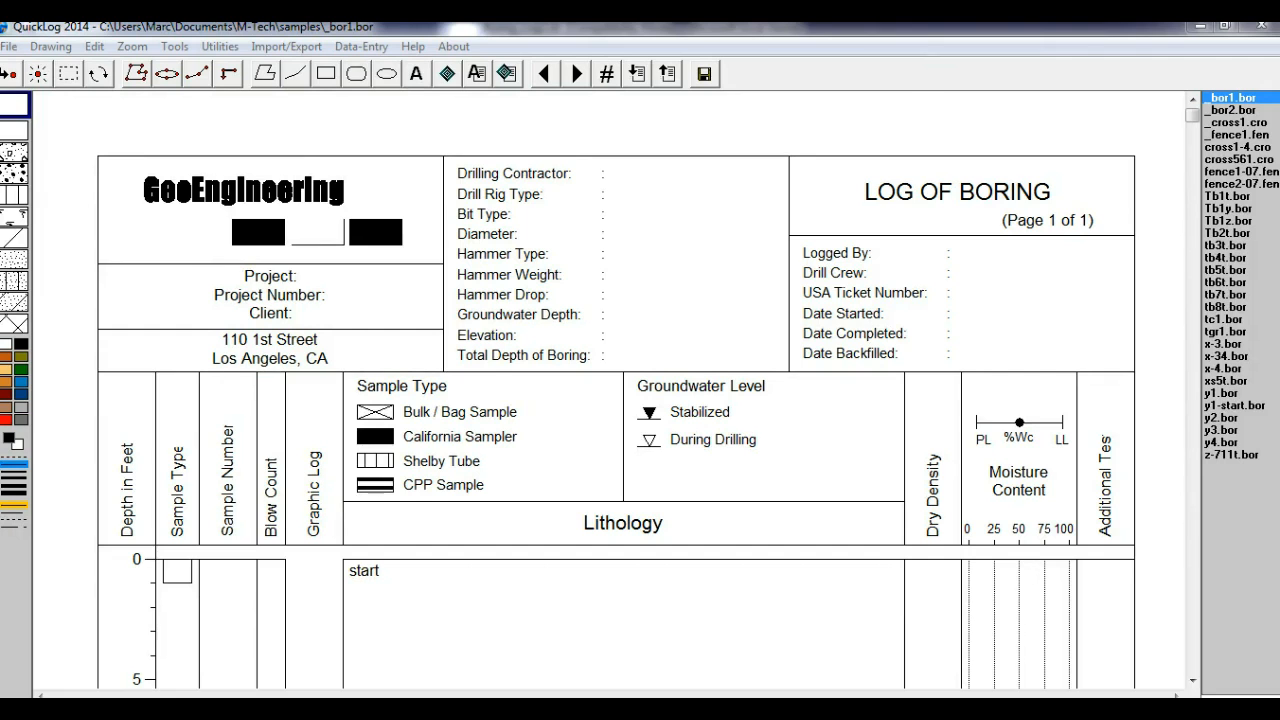
left_click(706, 88)
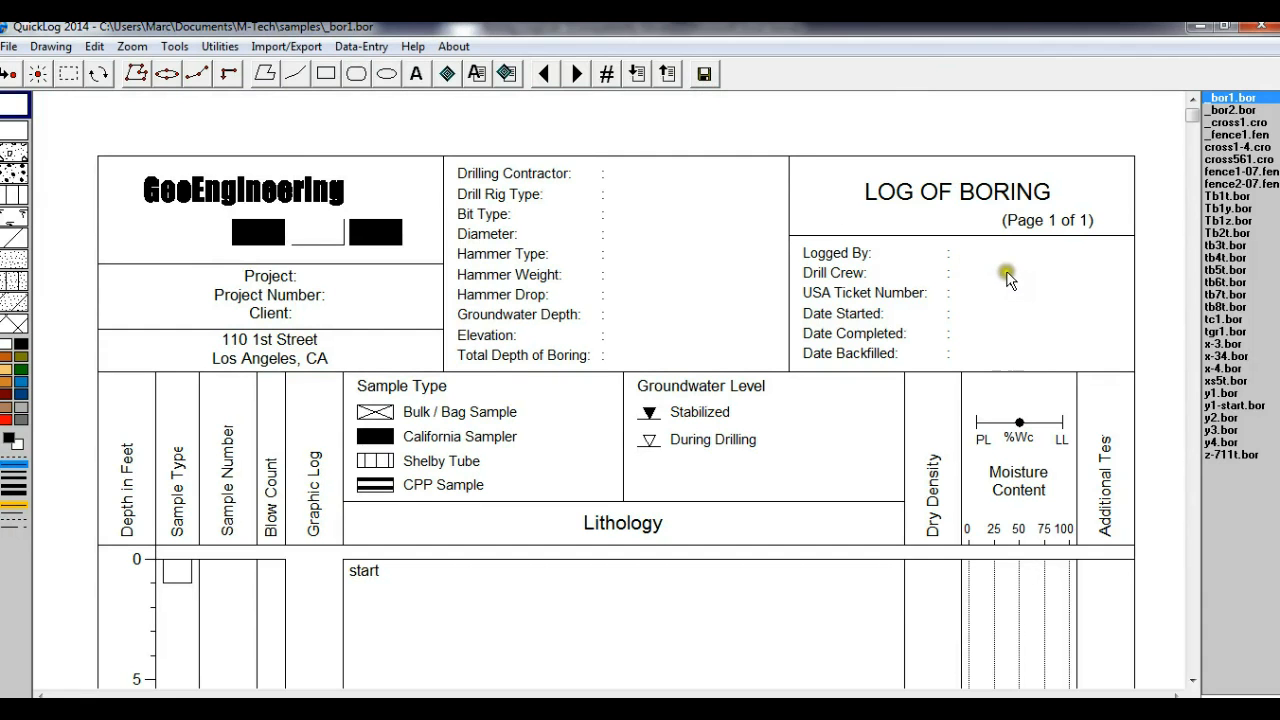
Step: Set the boring name to Z1 in the log's general labels
double_click(981, 192)
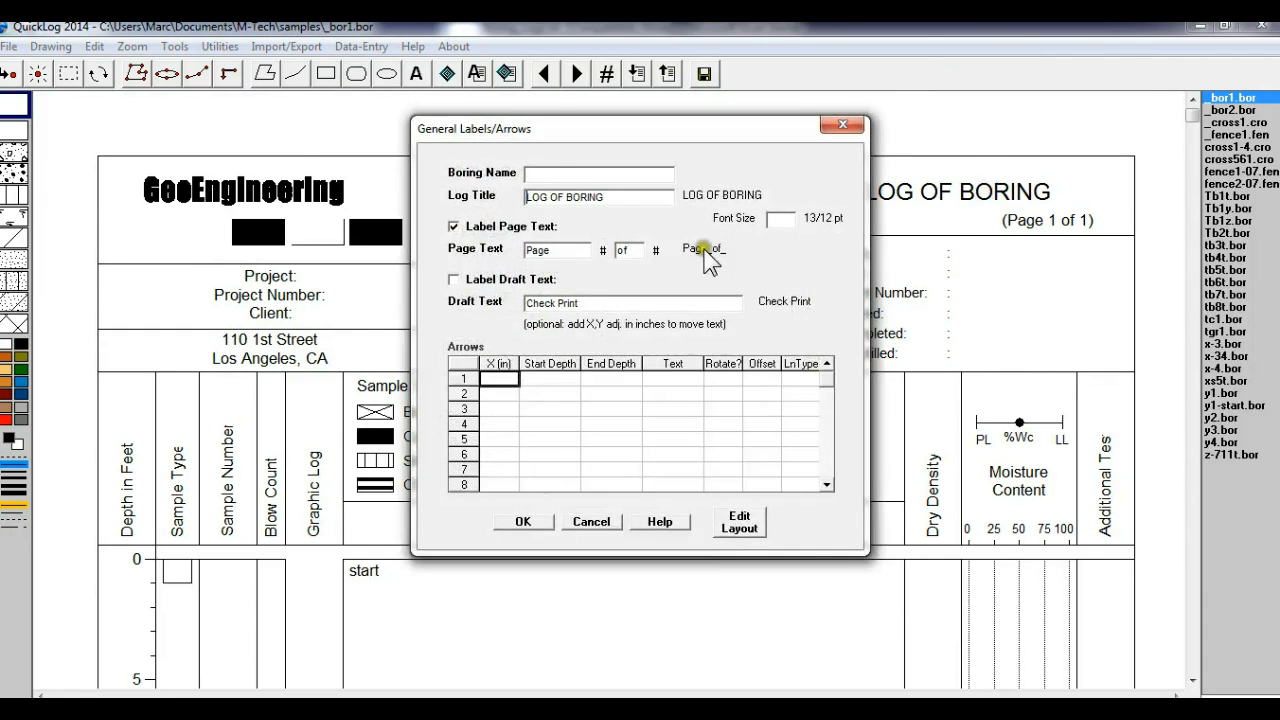
left_click(546, 174)
left_click(538, 522)
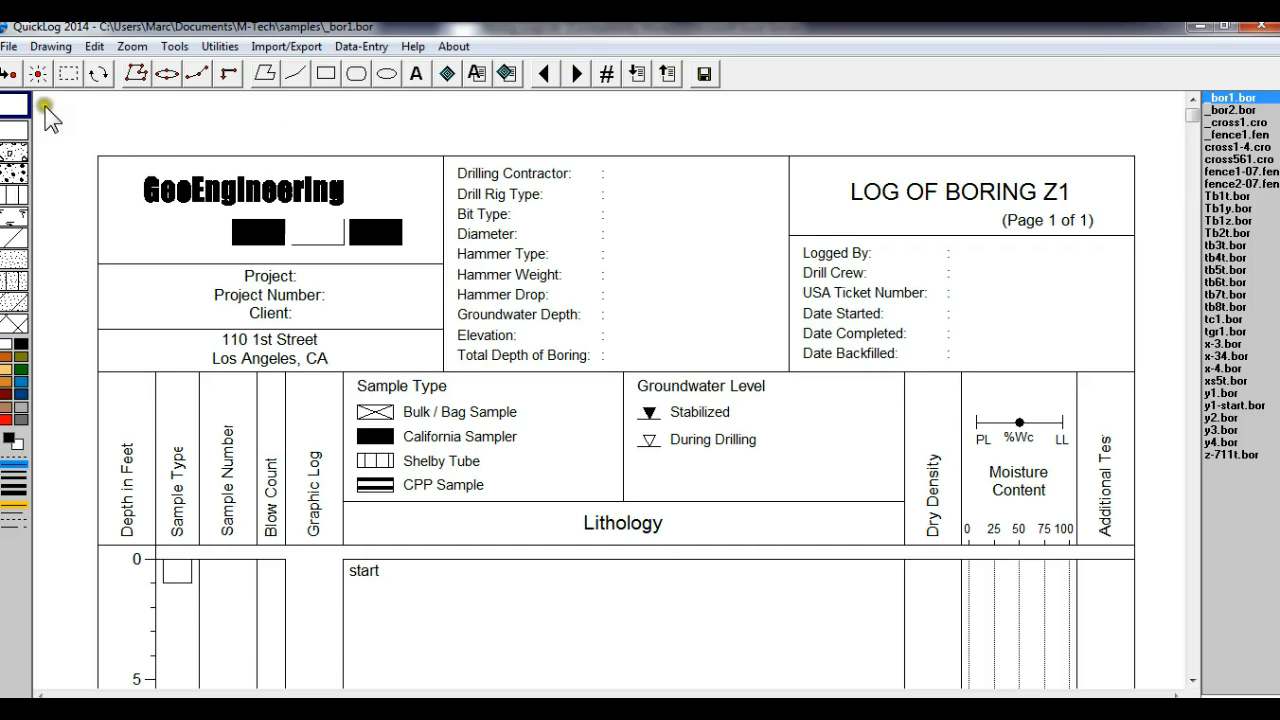
Step: Save the customised boring log as a new file named z1 in the samples folder
left_click(9, 46)
left_click(75, 131)
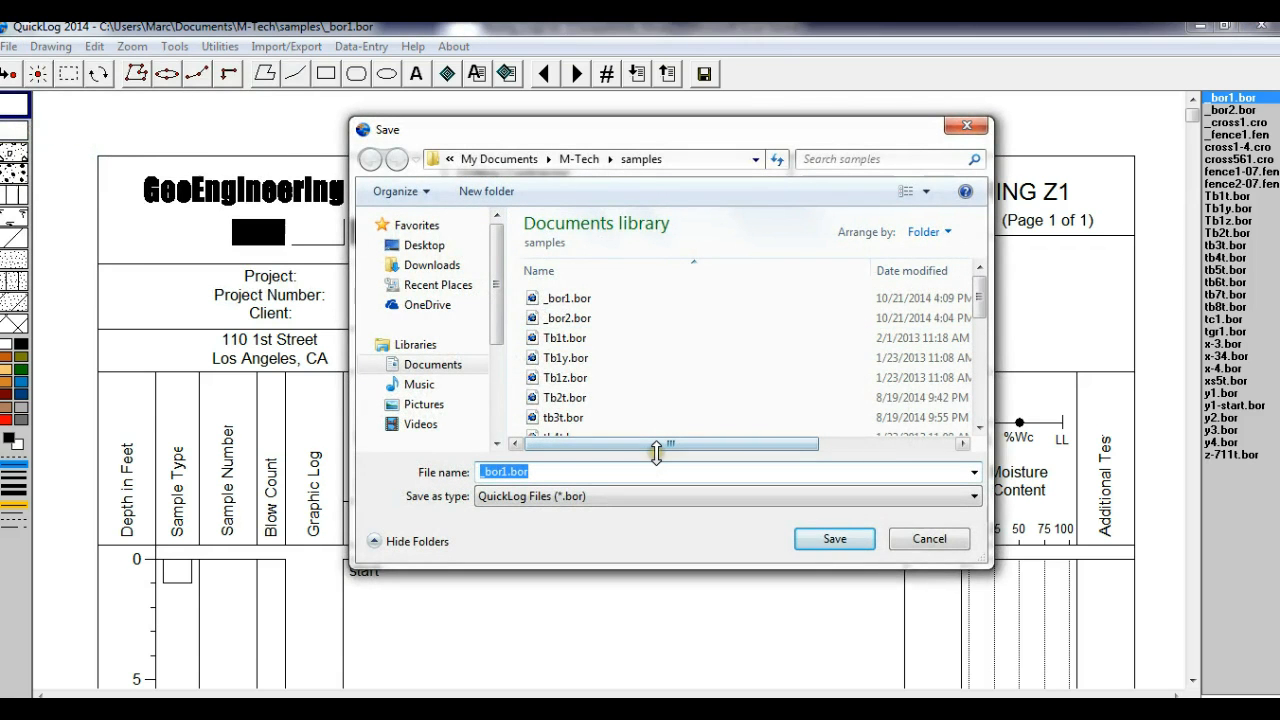
type("z1")
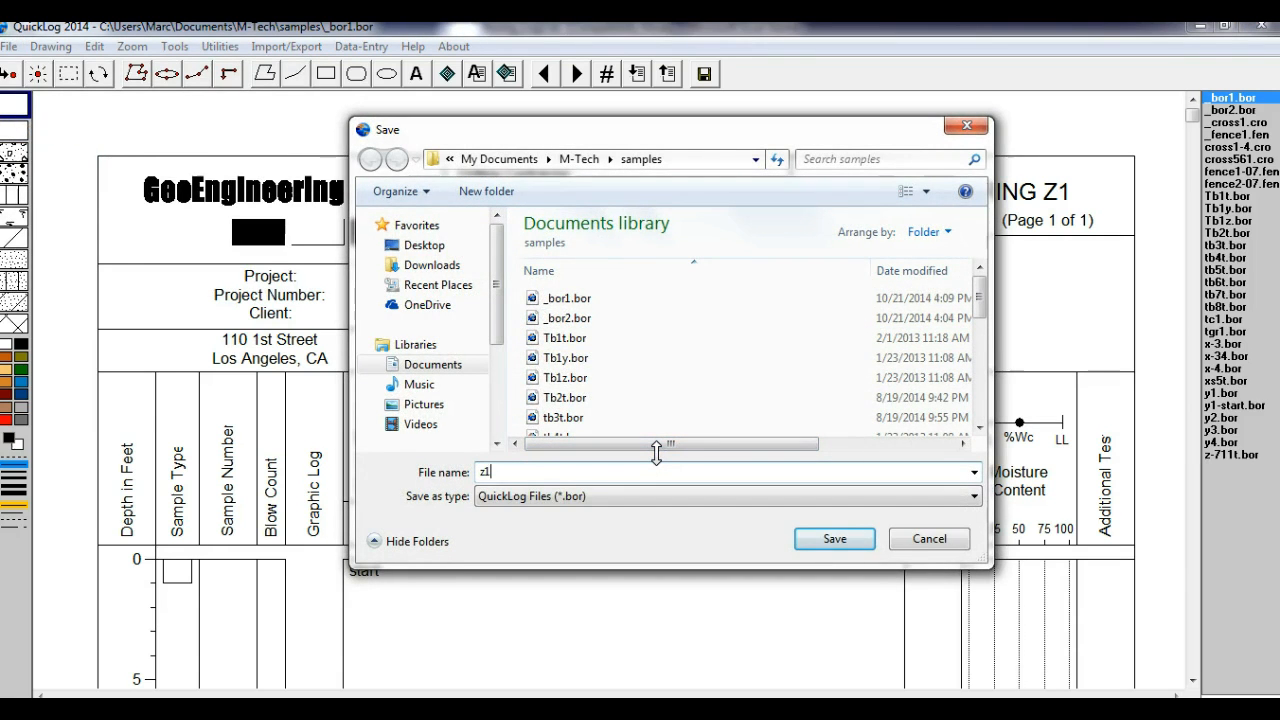
left_click(860, 540)
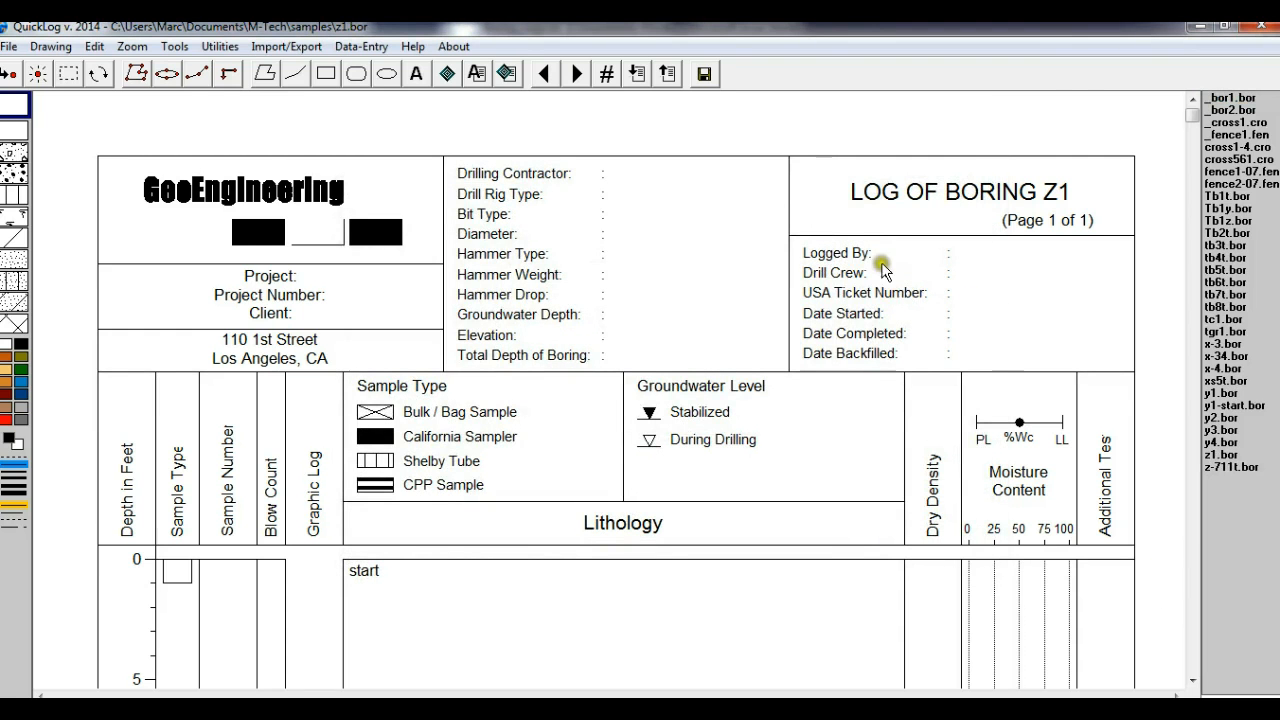
Step: Enter the logger's name as the Logged By text in the boring information header
double_click(846, 257)
left_click(410, 158)
type("A. Jones")
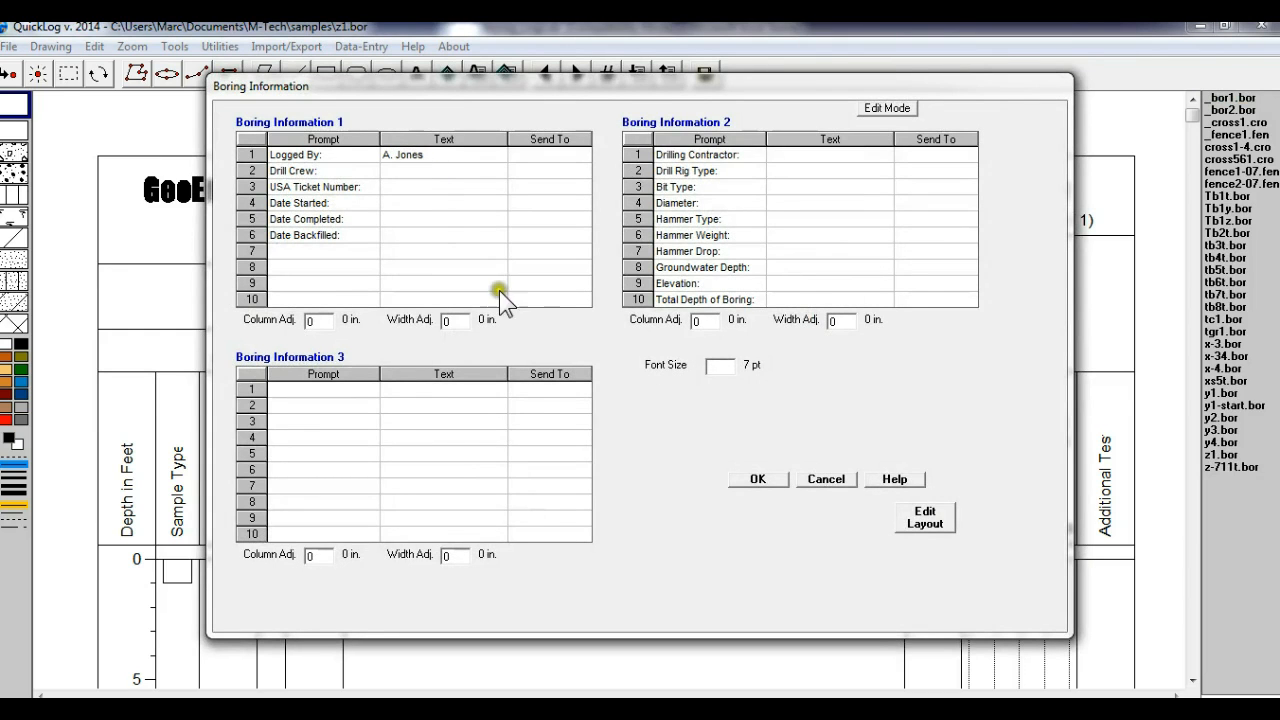
left_click(755, 479)
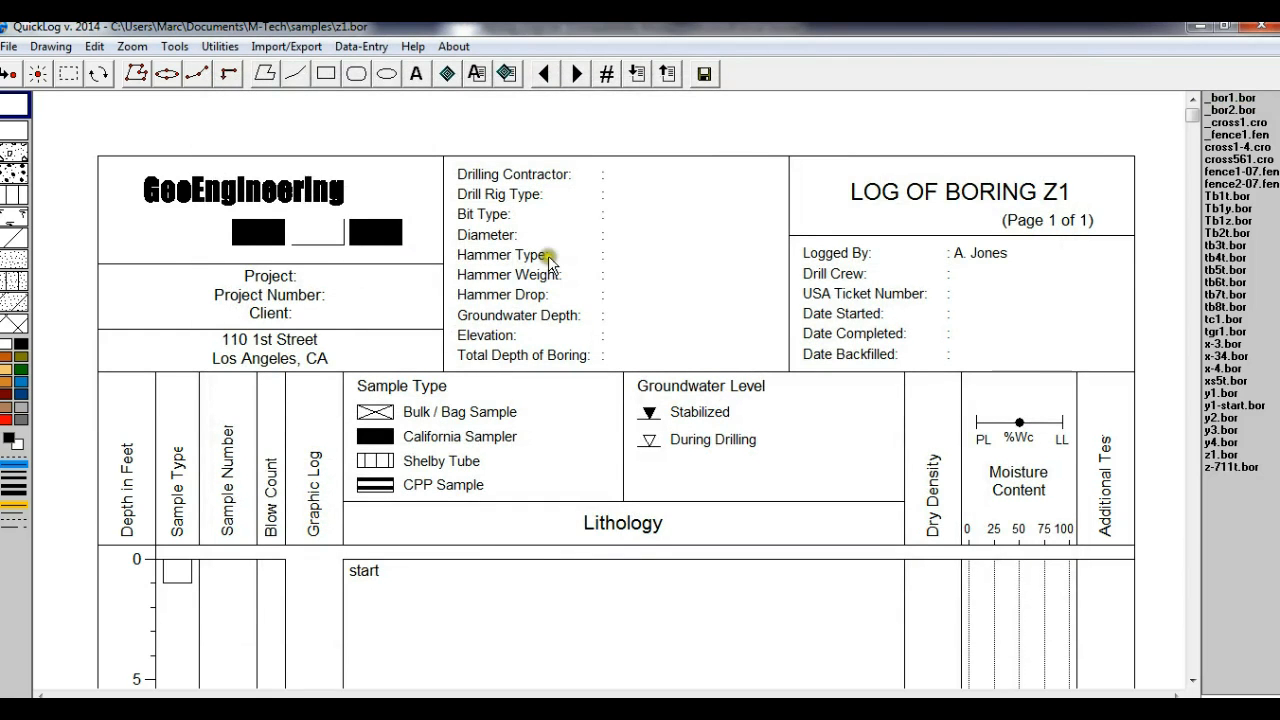